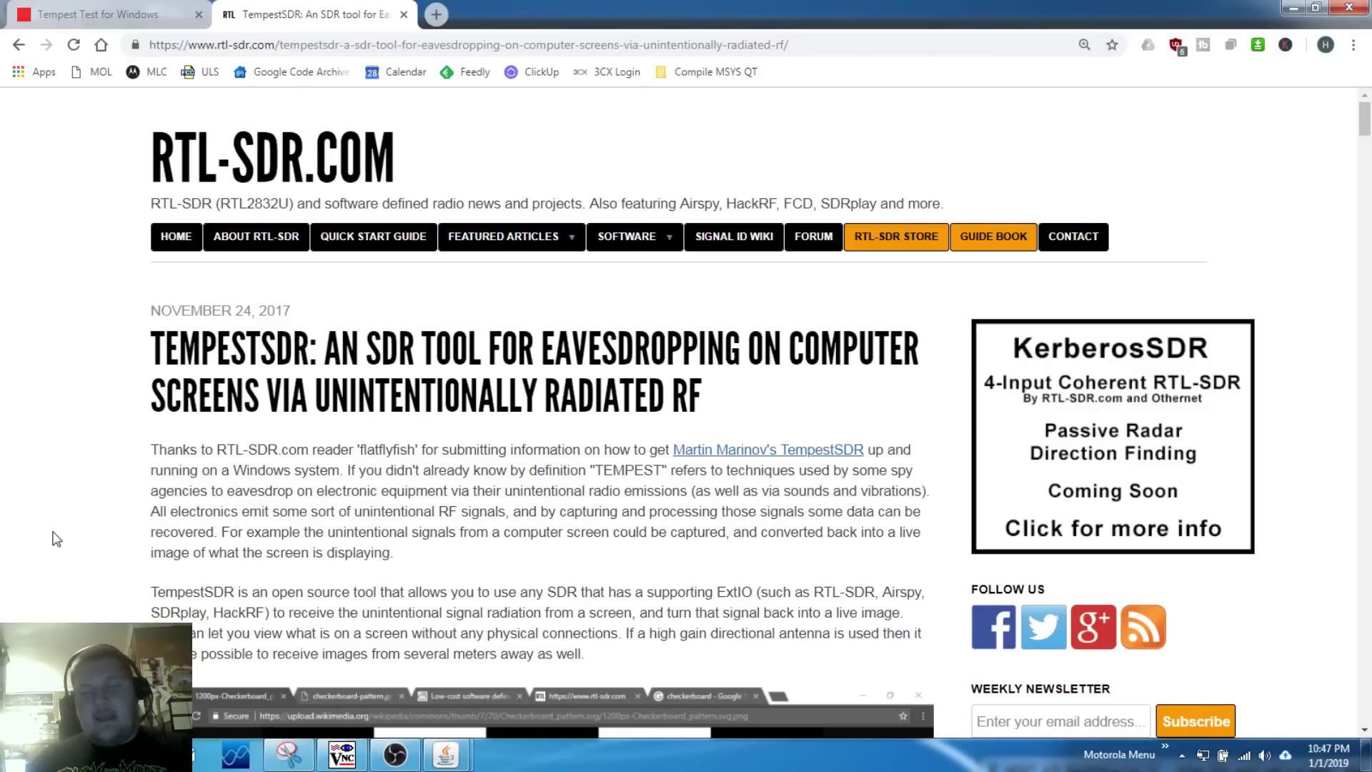
Step: Examine the TempestSDR article on RTL-SDR.com, from the software screenshot down to the photo of the antenna and monitor setup
{"action": "scroll", "coordinate": [57, 539], "scroll_direction": "down", "scroll_amount": 5}
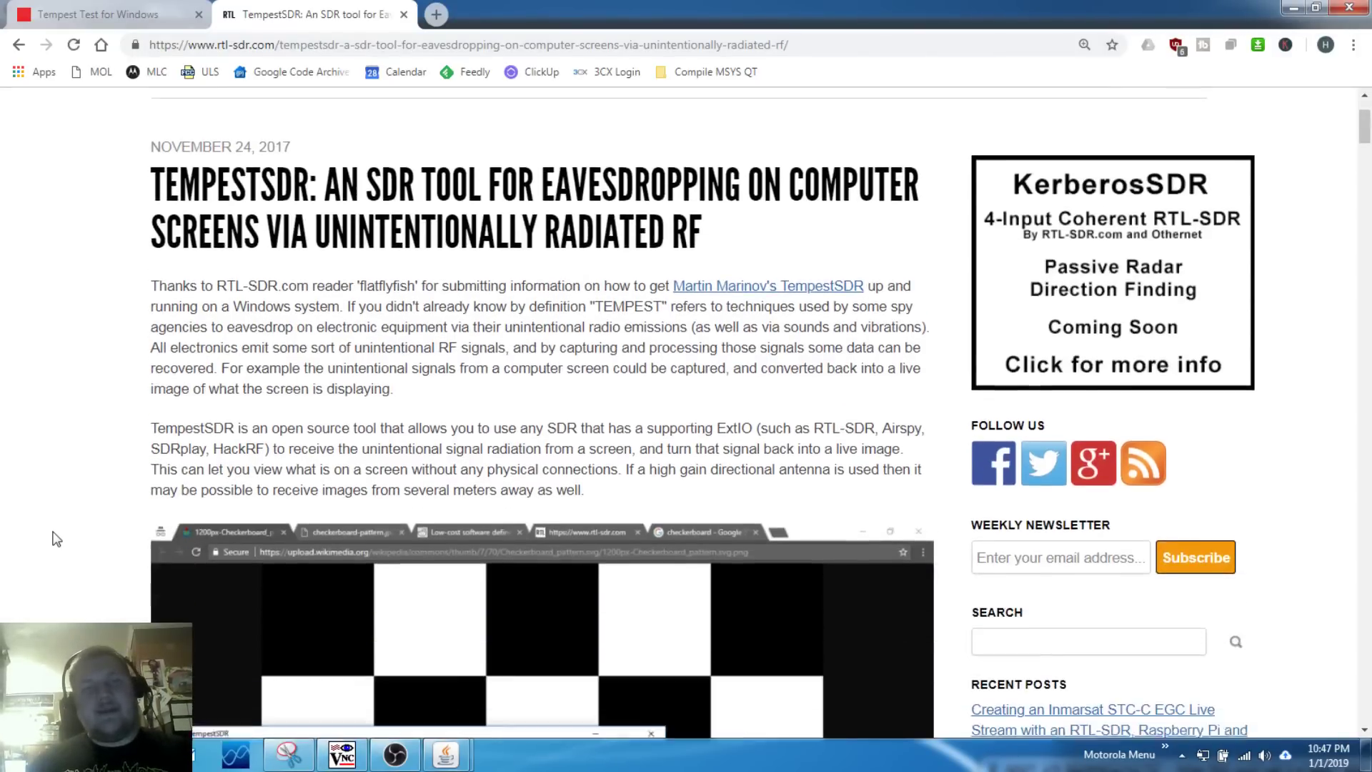
{"action": "scroll", "coordinate": [57, 539], "scroll_direction": "down", "scroll_amount": 4}
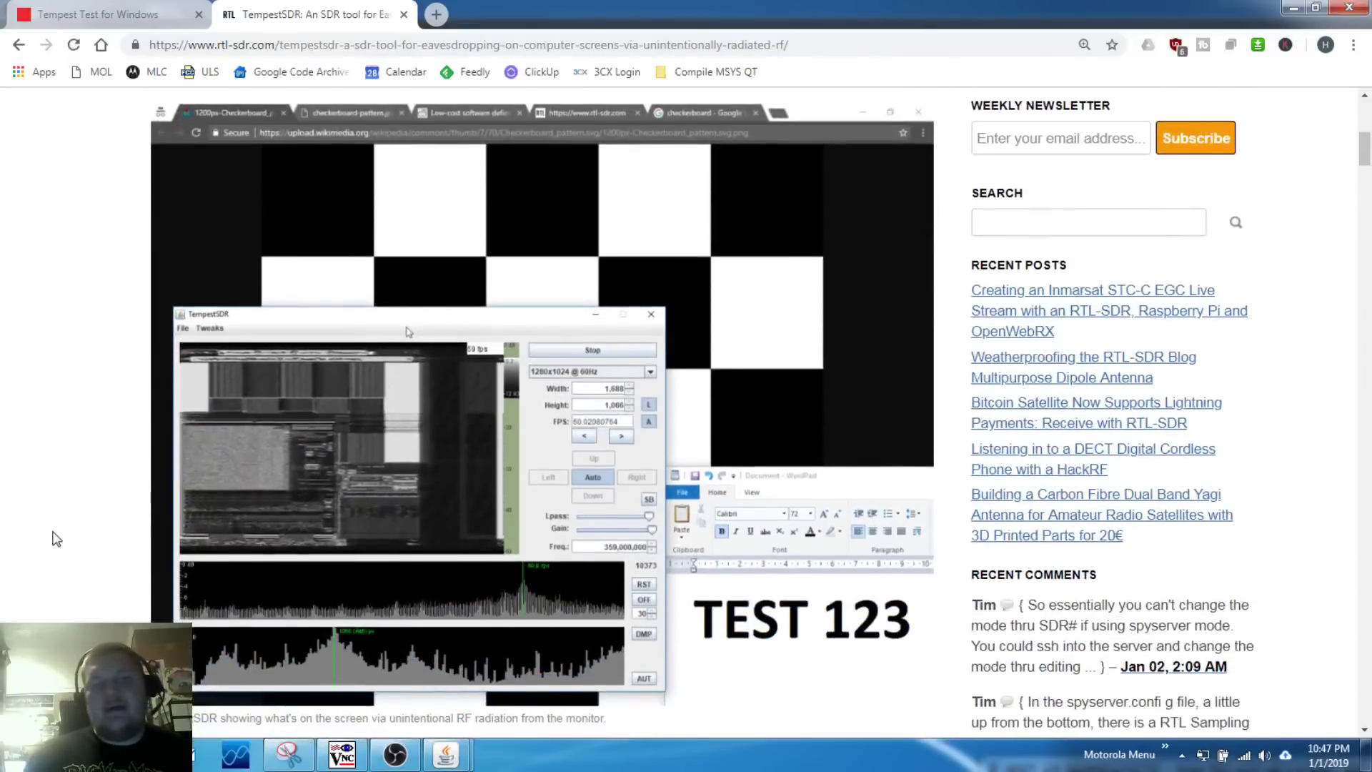
{"action": "scroll", "coordinate": [56, 539], "scroll_direction": "down", "scroll_amount": 1}
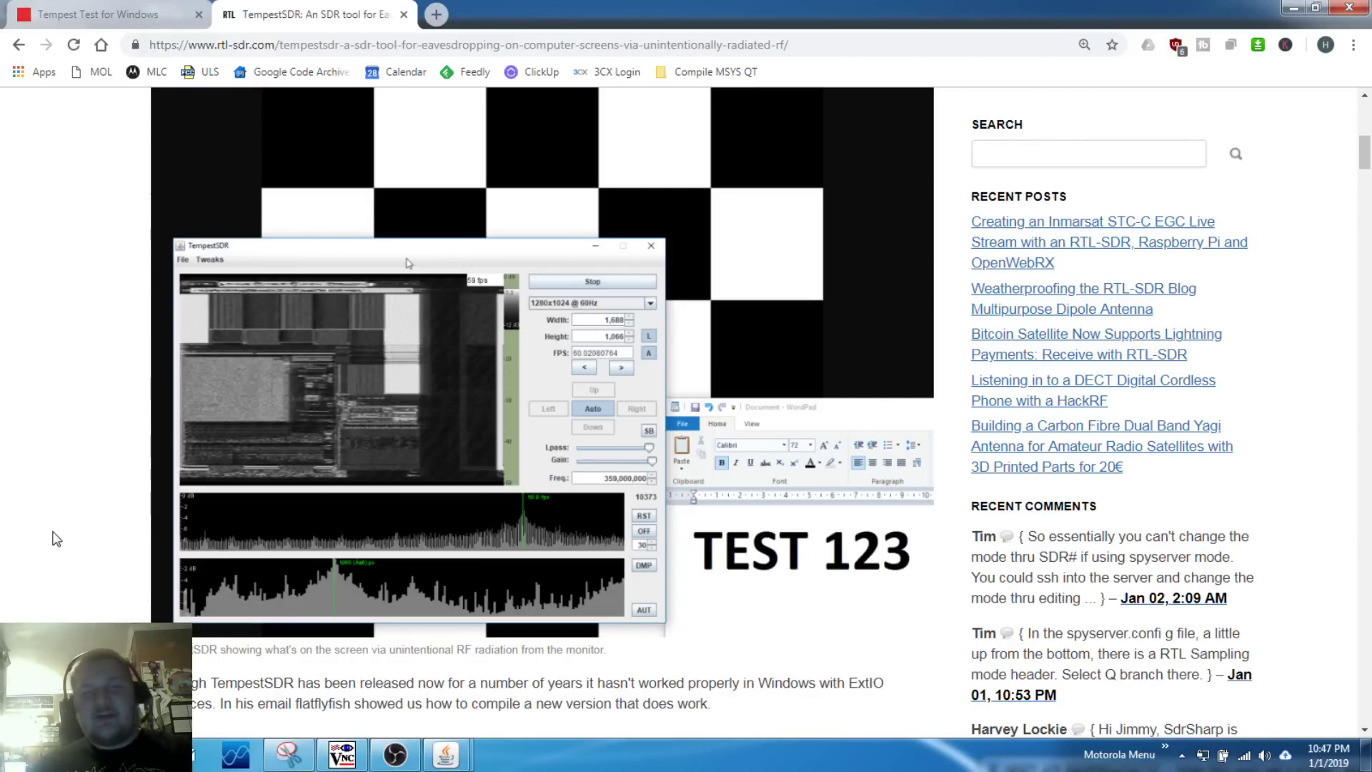
{"action": "middle_click", "coordinate": [56, 541]}
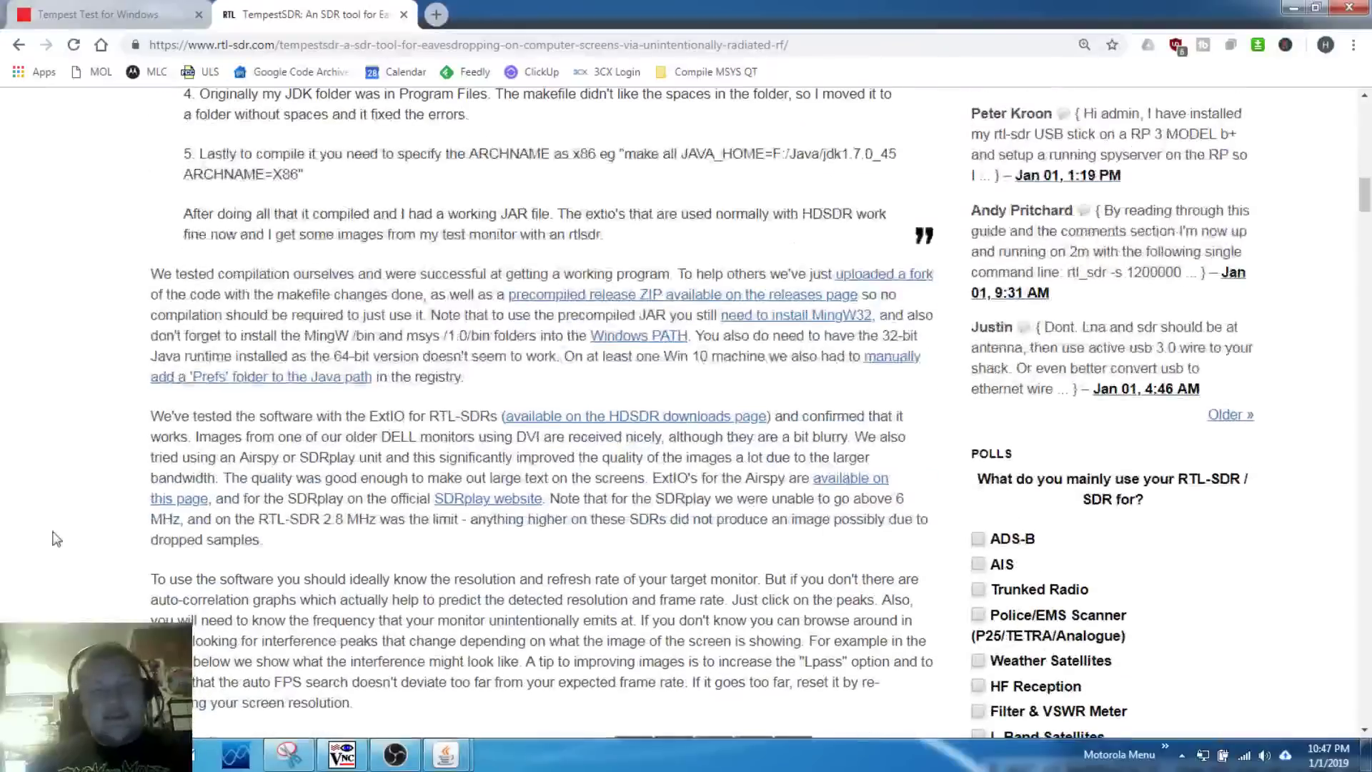
{"action": "middle_click", "coordinate": [57, 540]}
{"action": "middle_click", "coordinate": [57, 540]}
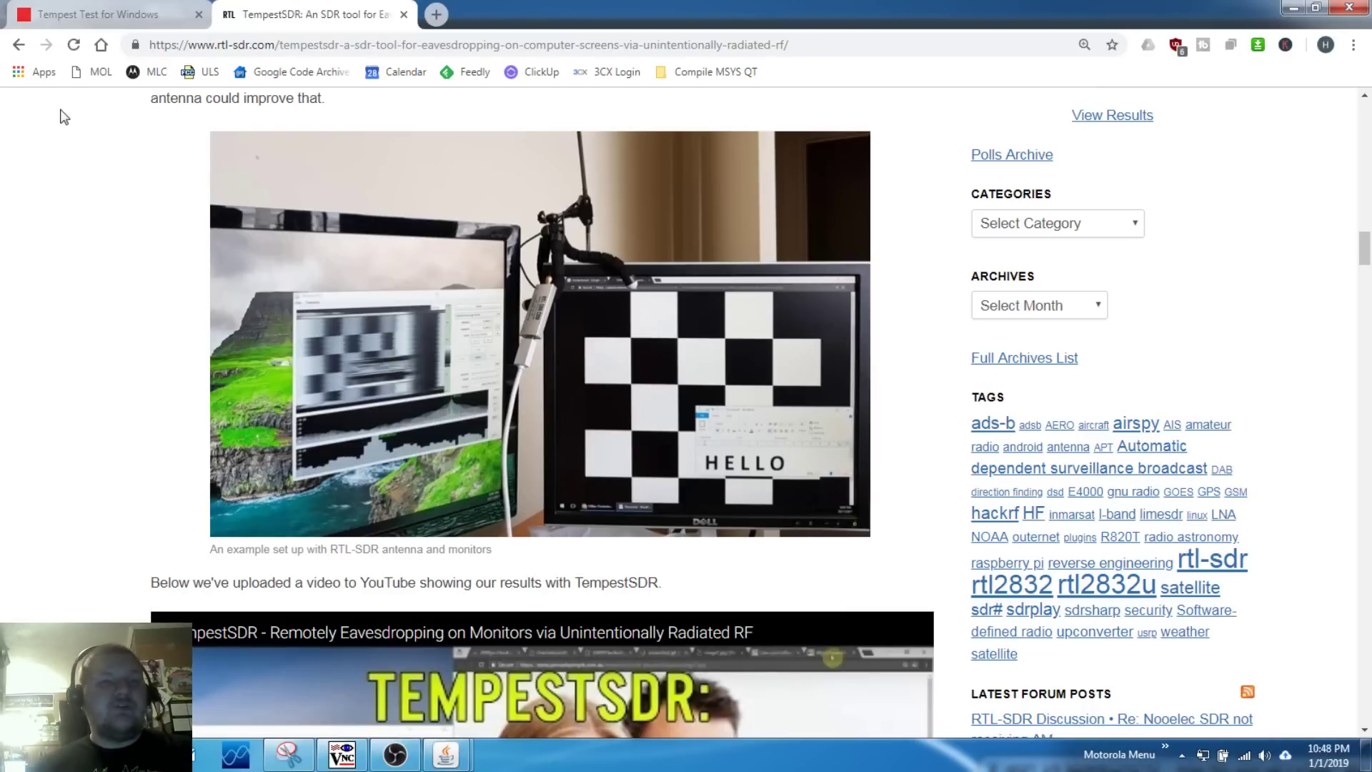
Step: From the Cryptome Tempest Test for Windows page, run the downloaded Tempest Test for Windows.exe, view its striped pattern, and exit it
{"action": "left_click", "coordinate": [76, 6]}
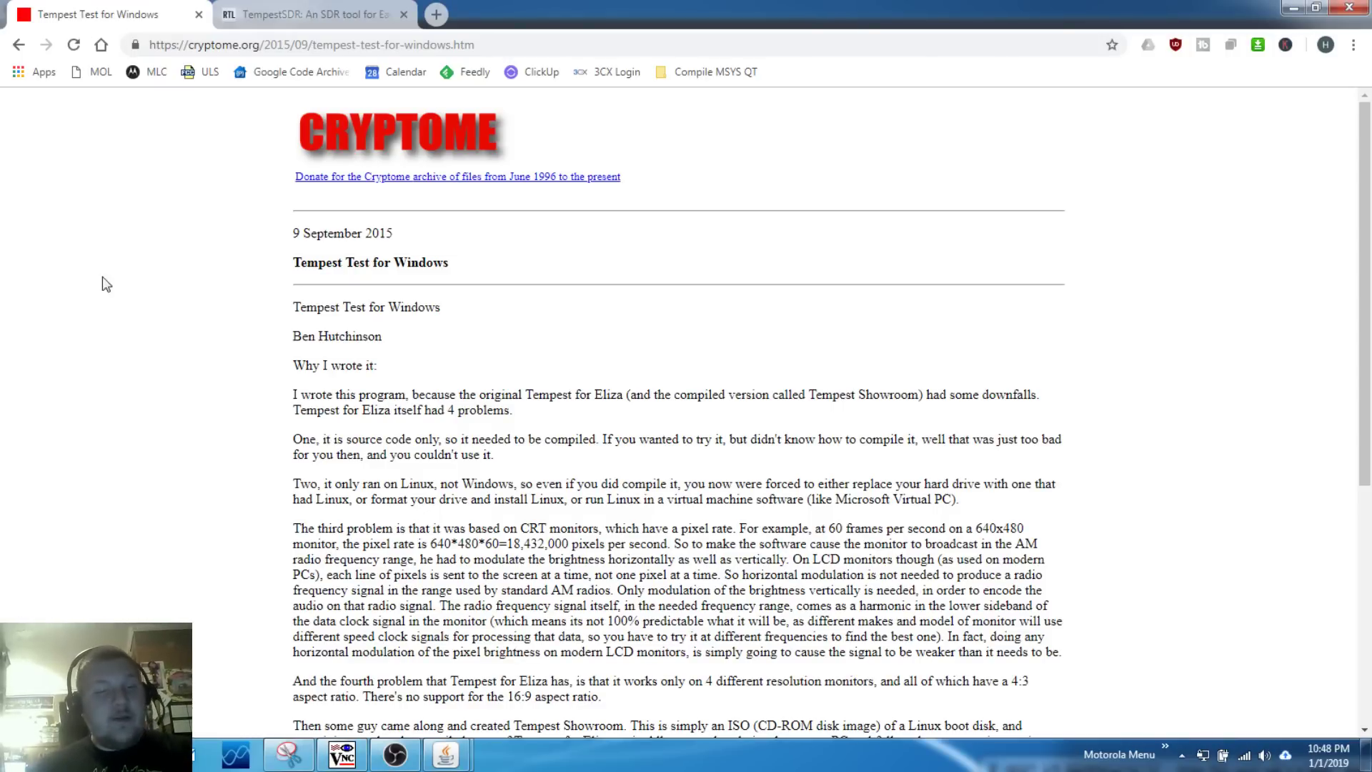
{"action": "mouse_move", "coordinate": [187, 754]}
{"action": "left_click", "coordinate": [297, 666]}
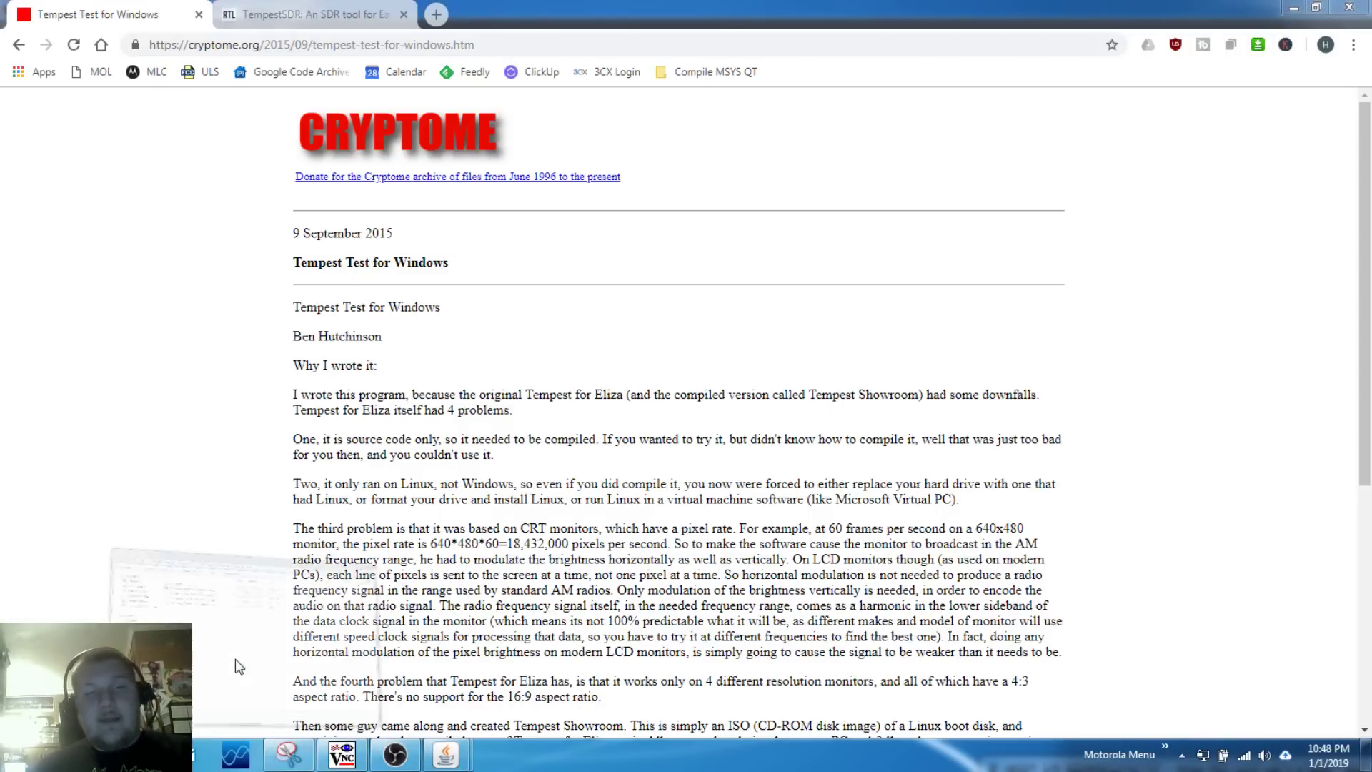
{"action": "double_click", "coordinate": [294, 204]}
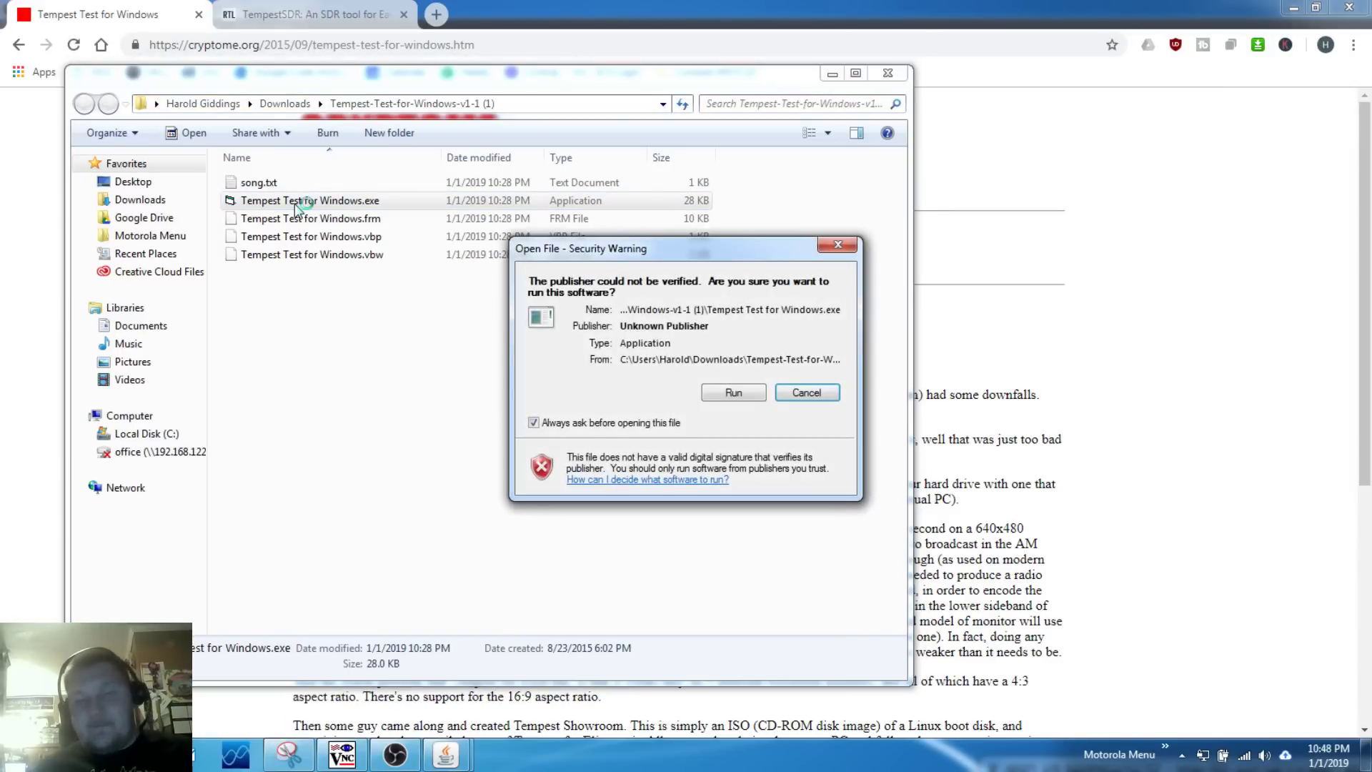
{"action": "left_click", "coordinate": [723, 395]}
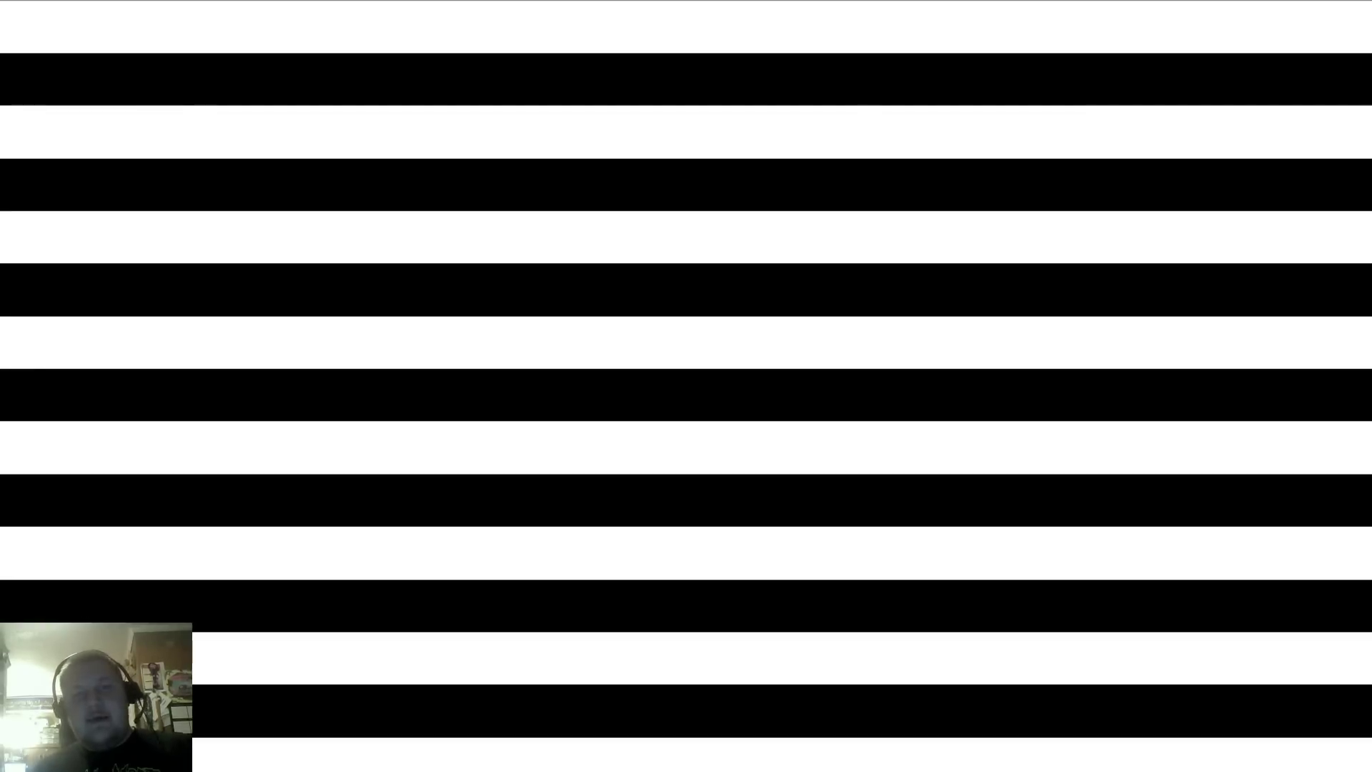
{"action": "key", "text": "Escape"}
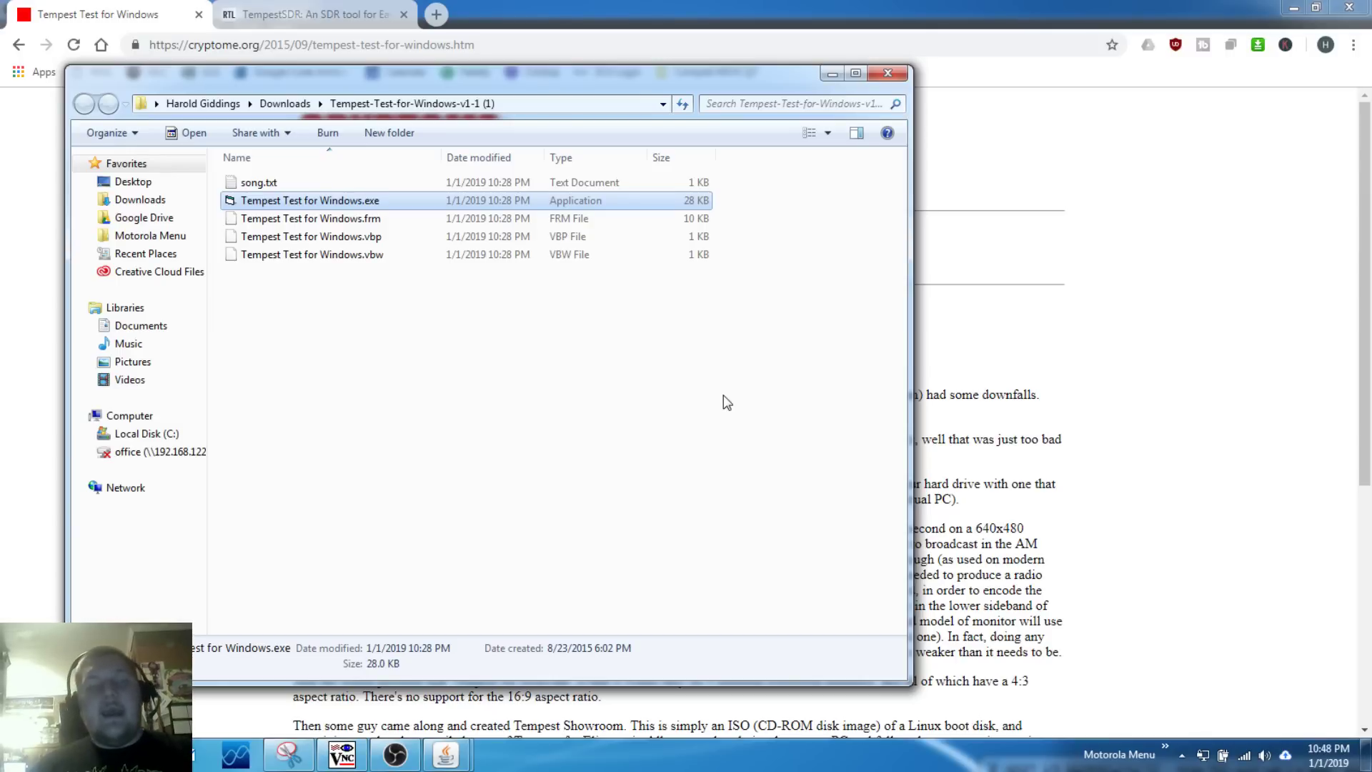
{"action": "left_click", "coordinate": [984, 391]}
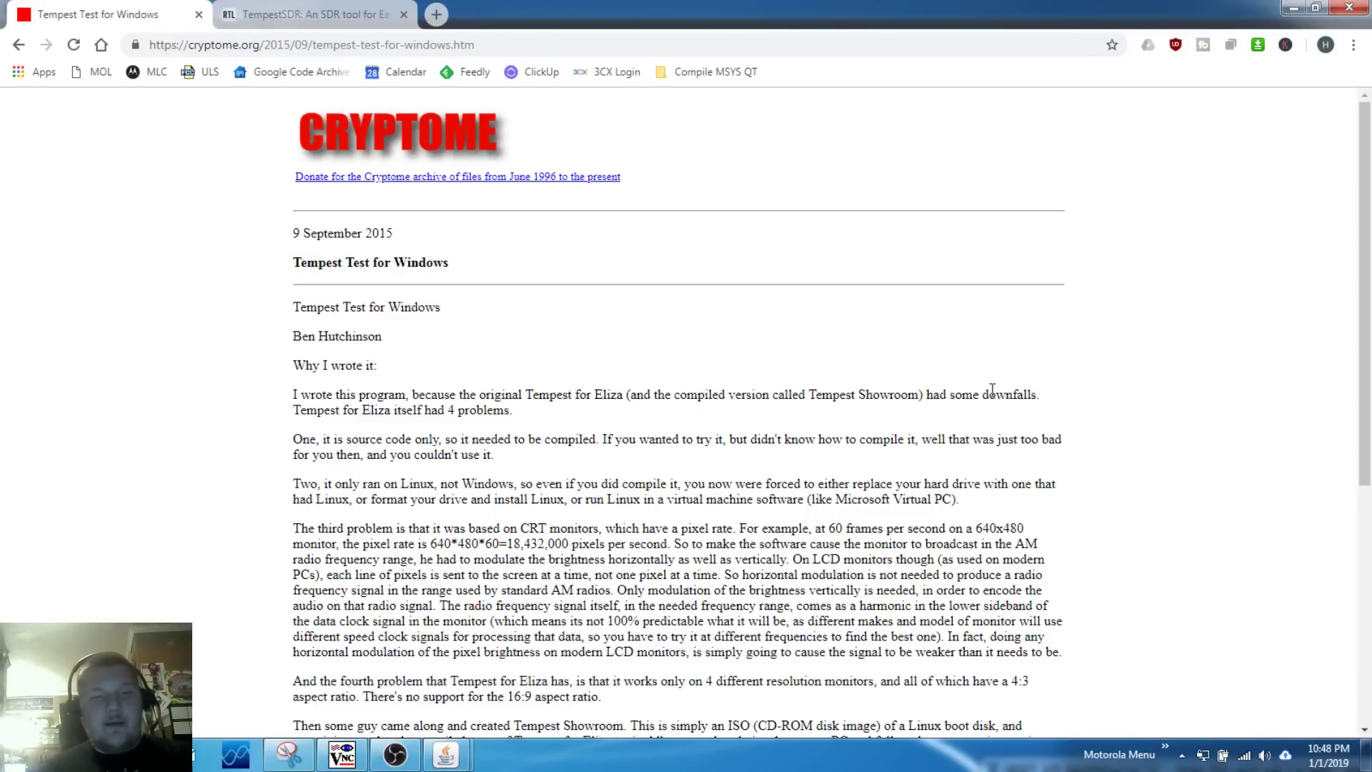
Step: Switch to TempestSDR and change two of its tweak options for the received image
{"action": "left_click", "coordinate": [458, 762]}
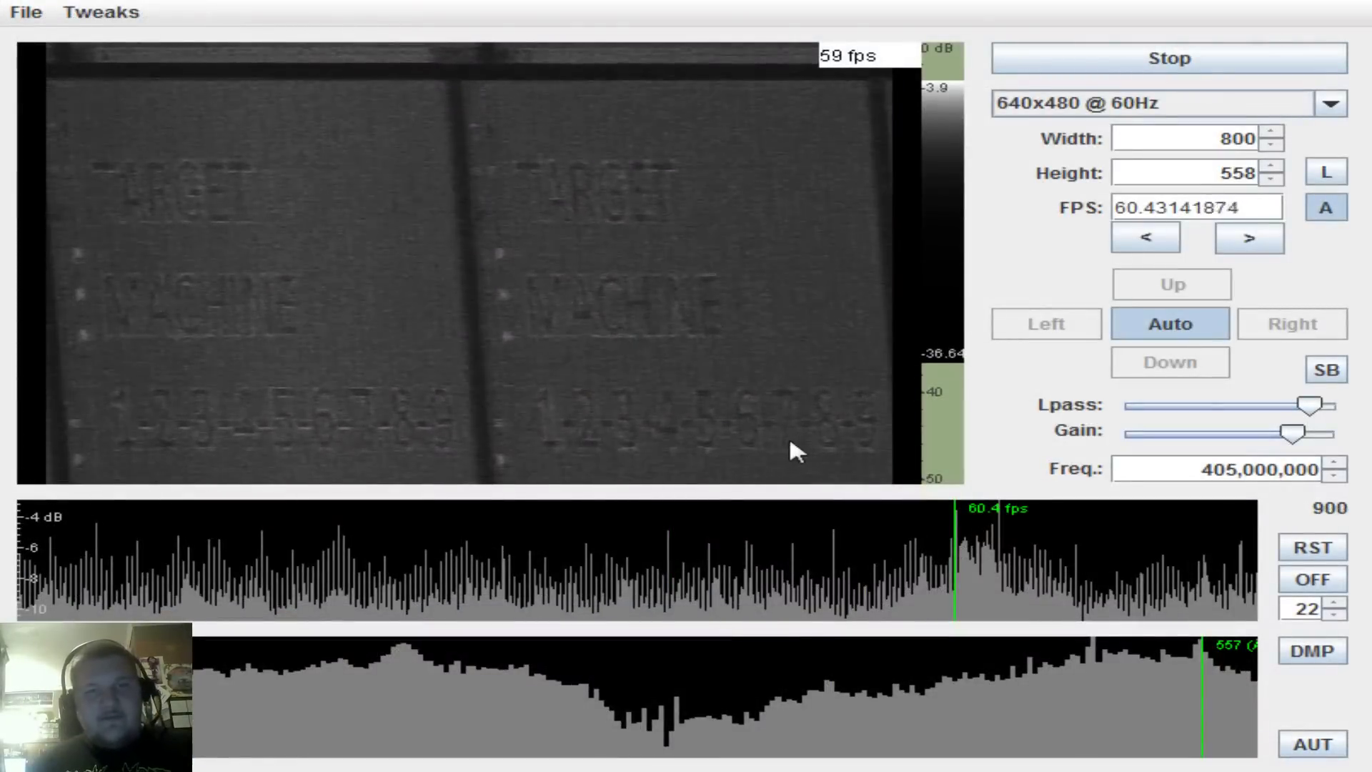
{"action": "left_click", "coordinate": [119, 13]}
{"action": "left_click", "coordinate": [168, 175]}
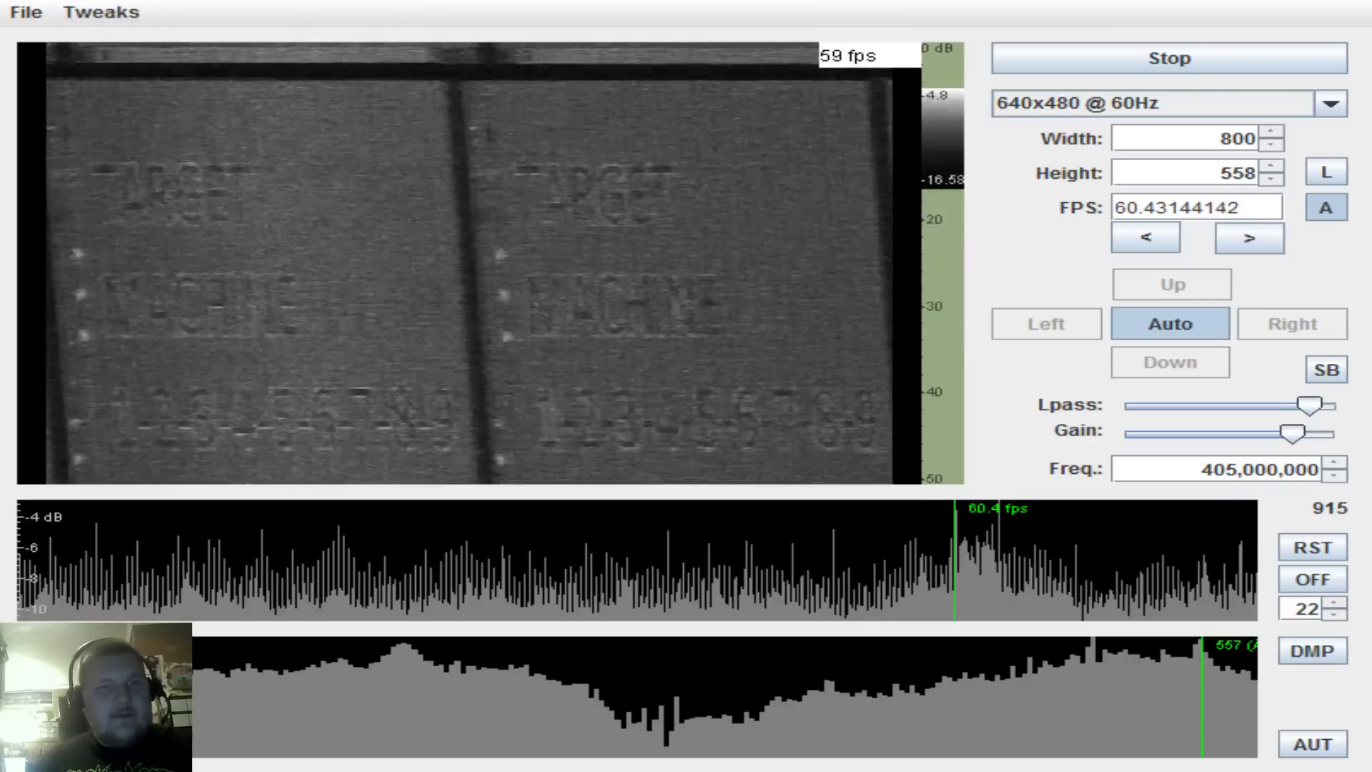
{"action": "left_click", "coordinate": [101, 13]}
{"action": "left_click", "coordinate": [114, 91]}
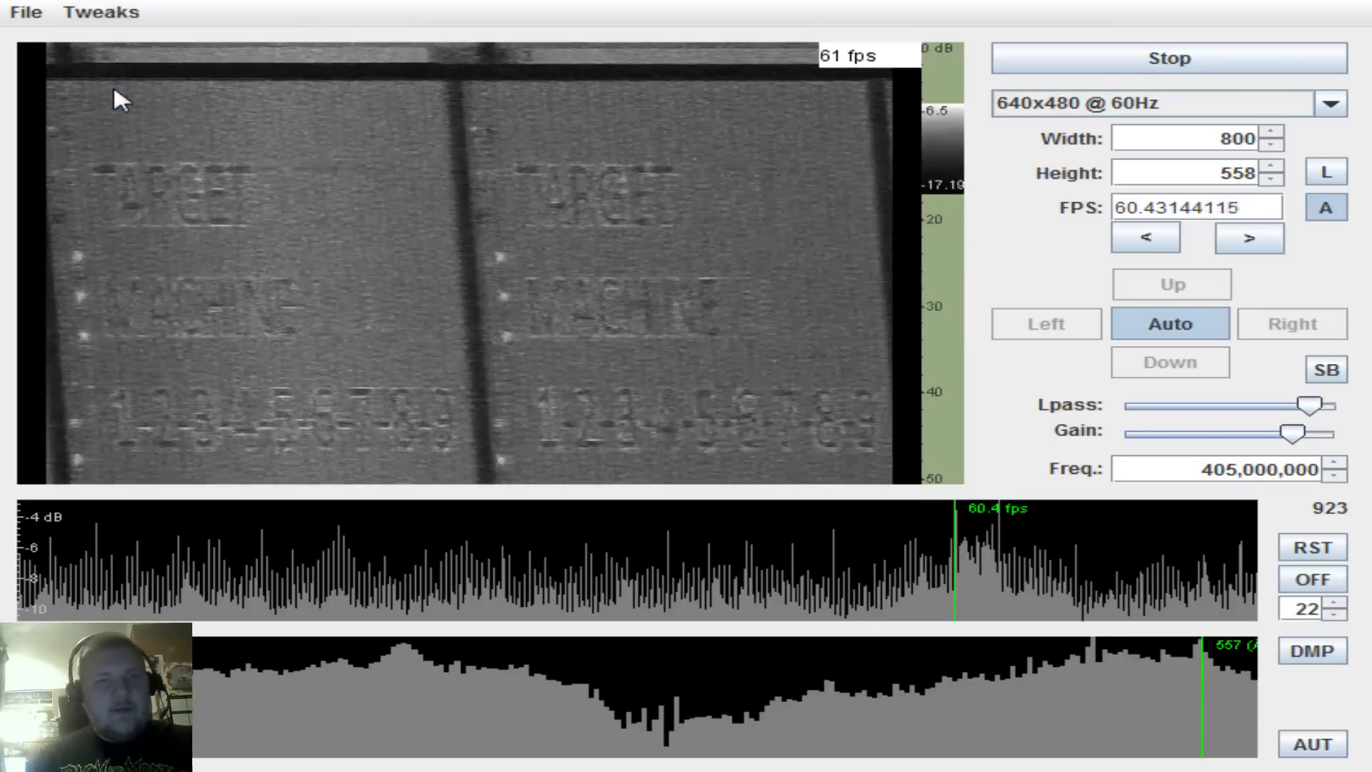
Step: Try a lower gain on the received target image and bring it back to roughly the original level
{"action": "left_click", "coordinate": [1300, 436]}
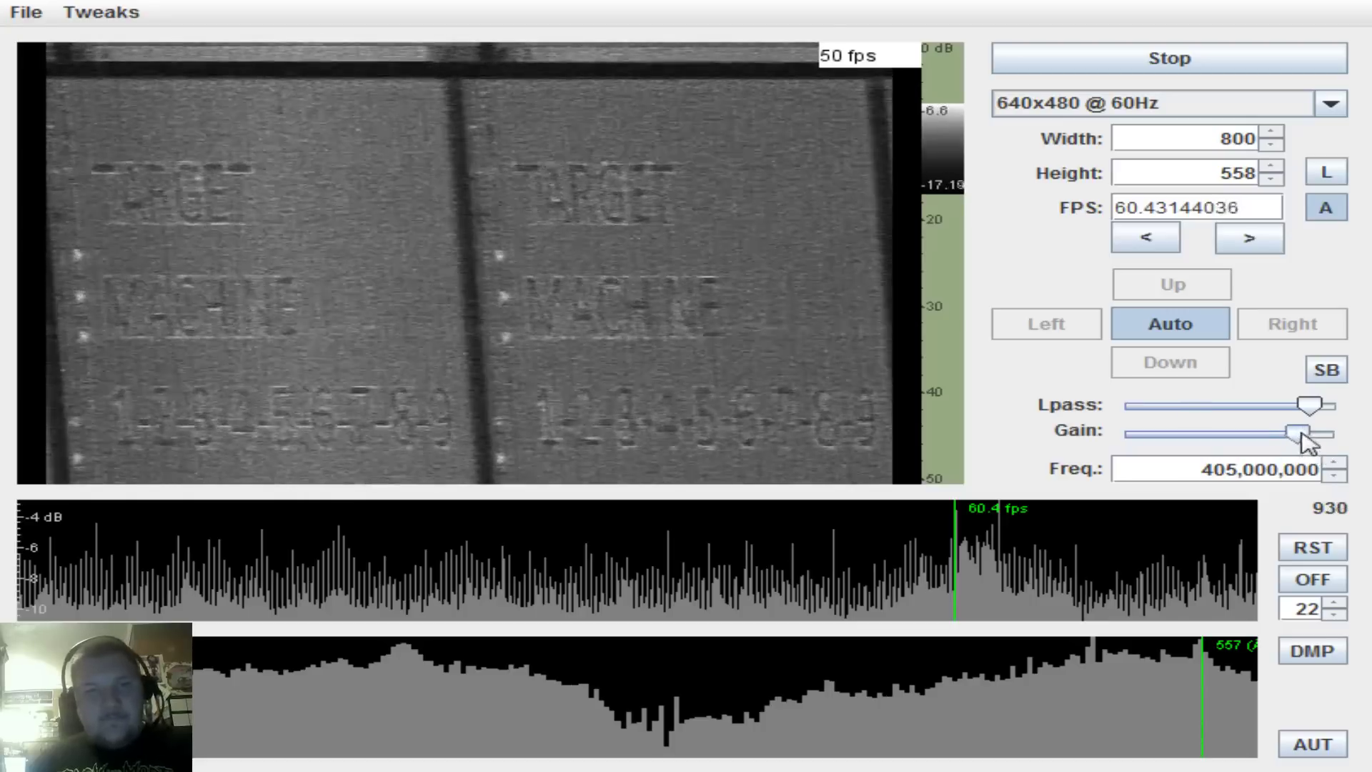
{"action": "left_click_drag", "start_coordinate": [1301, 436], "coordinate": [1240, 441]}
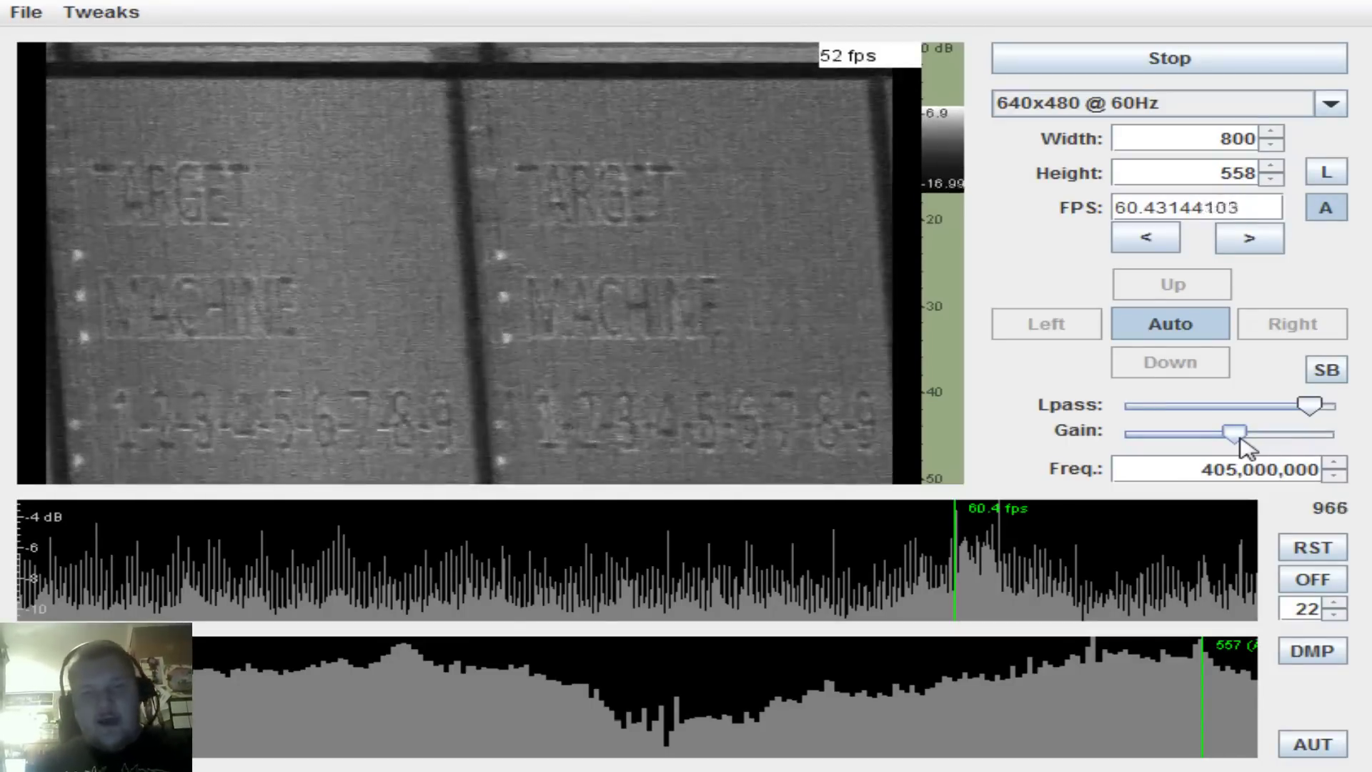
{"action": "left_click_drag", "start_coordinate": [1242, 439], "coordinate": [1292, 433]}
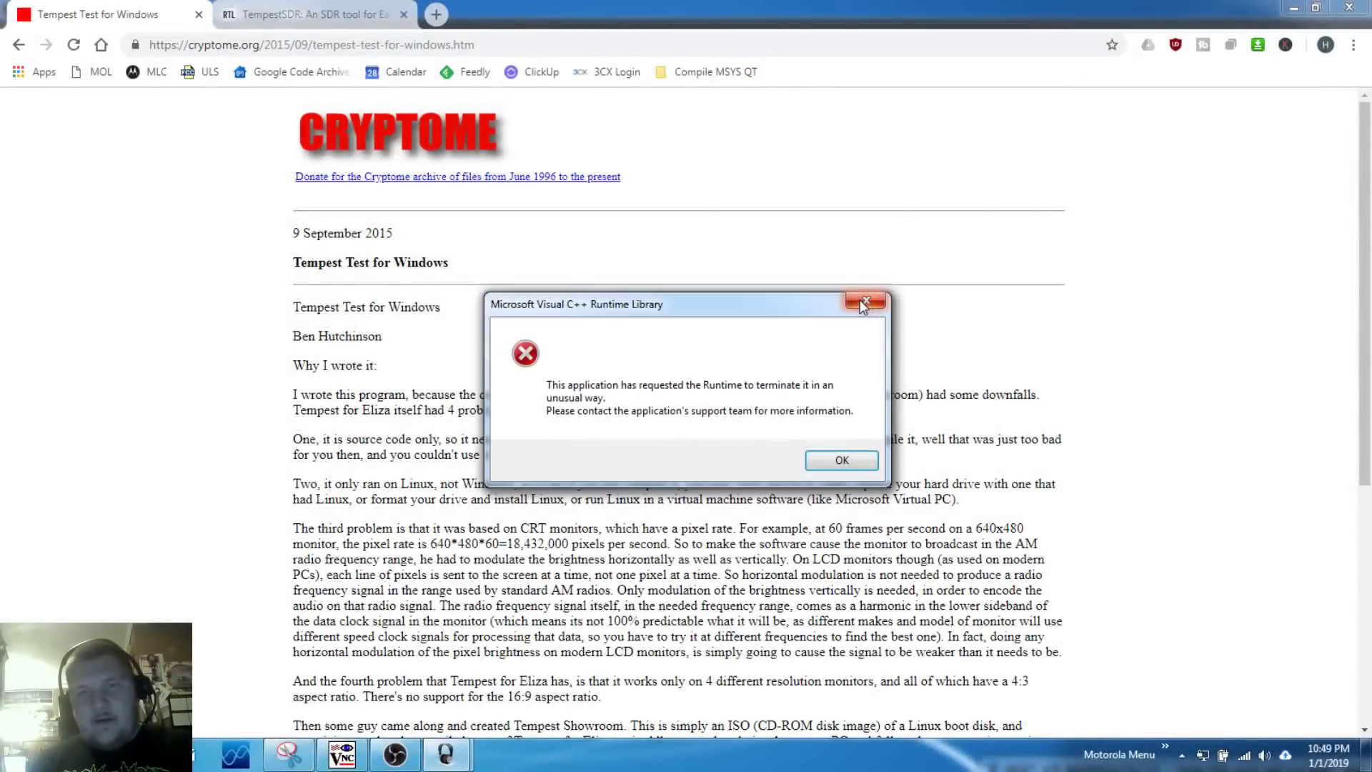
Step: Dismiss the runtime and Java crash dialogs, switch to SDR#, and start the Airspy receiver
{"action": "left_click", "coordinate": [866, 301]}
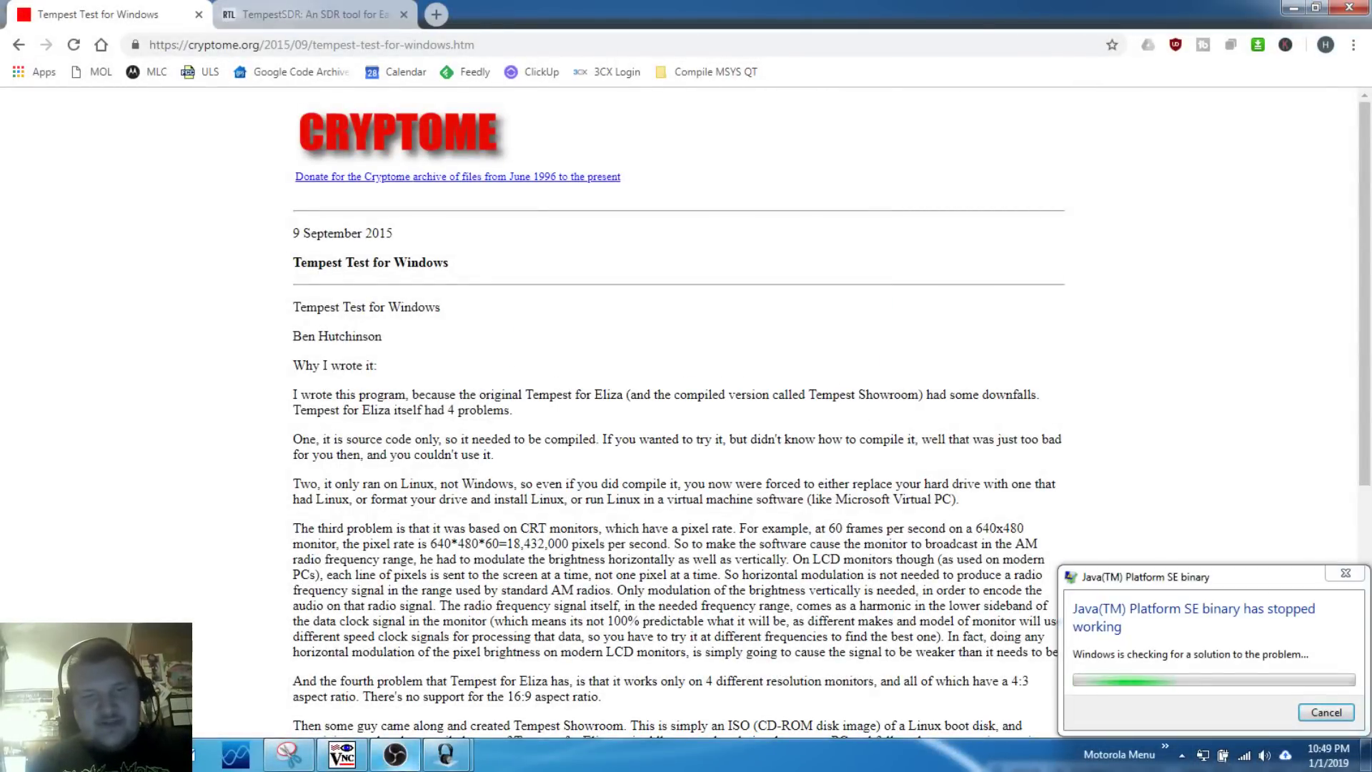
{"action": "left_click", "coordinate": [1341, 576]}
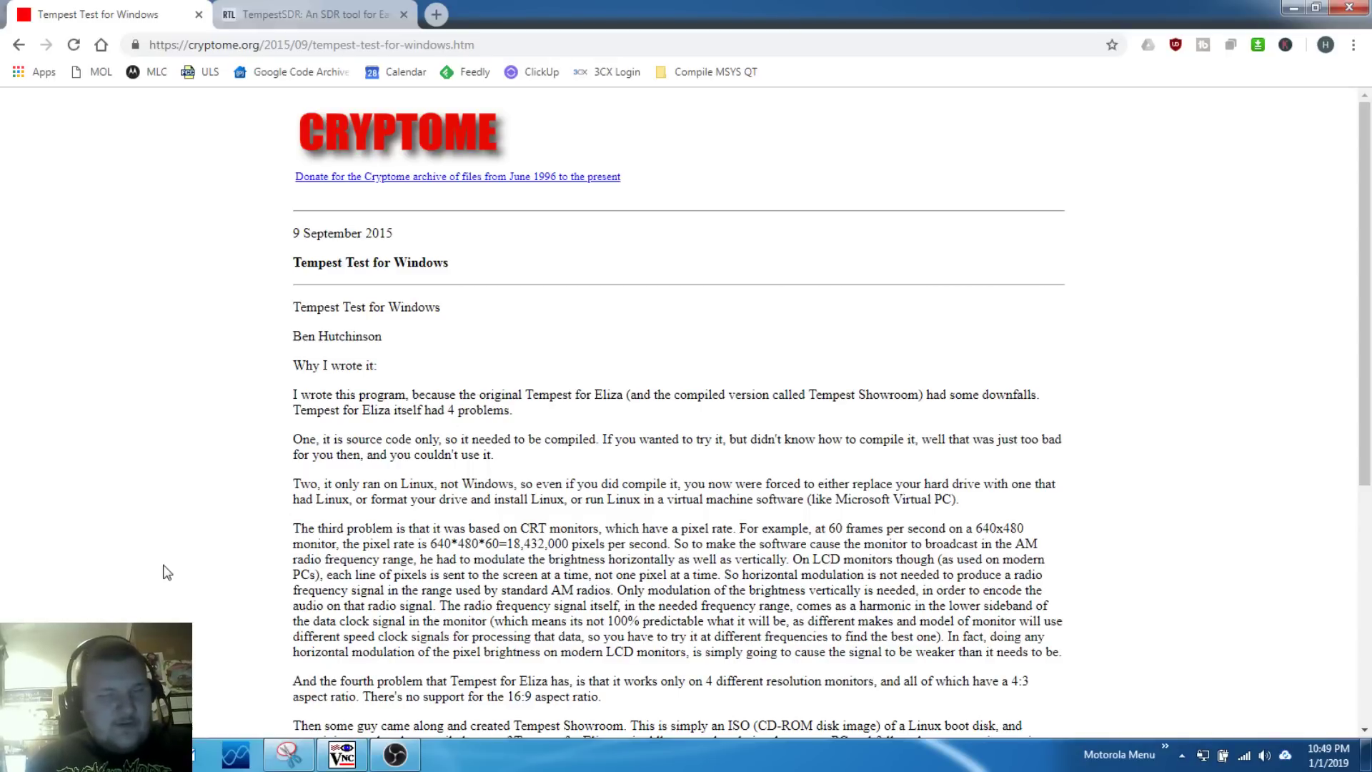
{"action": "left_click", "coordinate": [236, 754]}
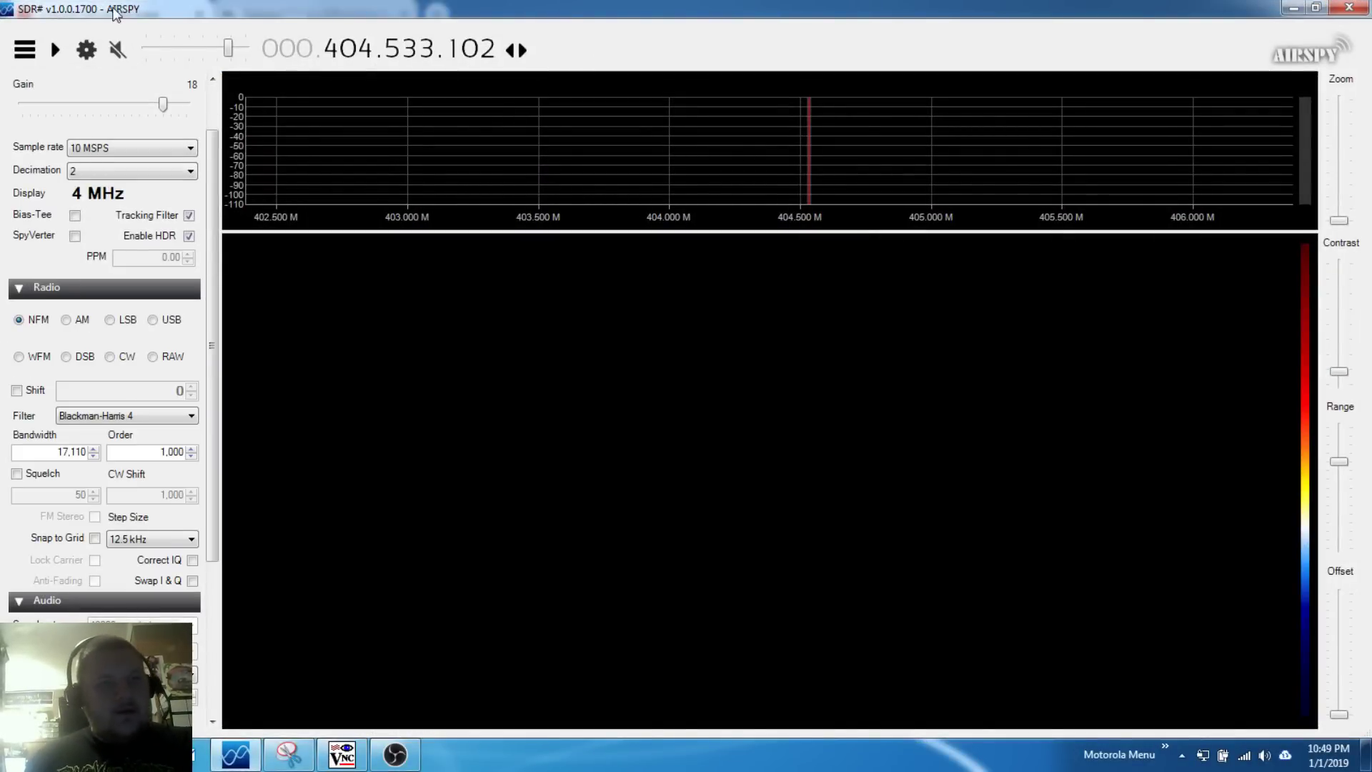
{"action": "left_click", "coordinate": [56, 50]}
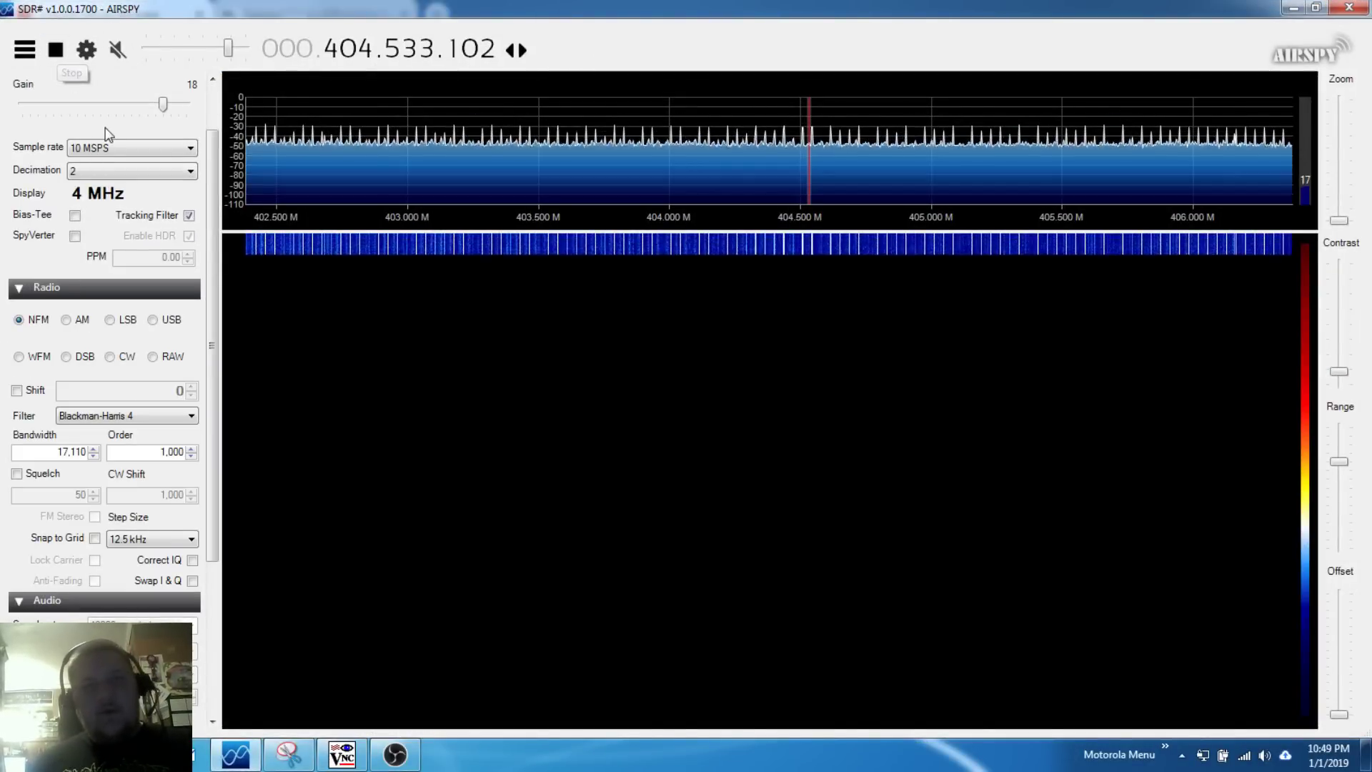
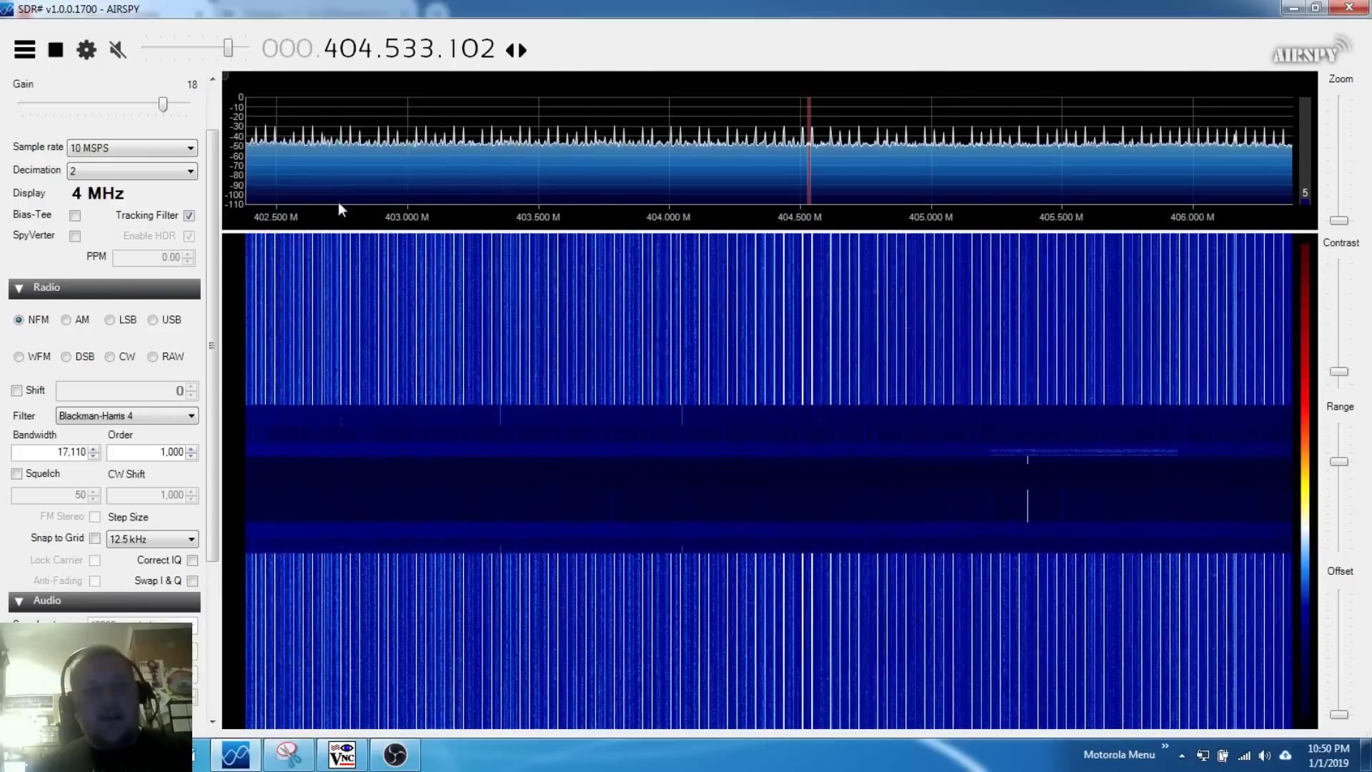
Step: Pan the spectrum down in frequency and tune the receiver to 398.249.745 MHz
{"action": "left_click_drag", "start_coordinate": [337, 203], "coordinate": [692, 251]}
{"action": "left_click_drag", "start_coordinate": [406, 166], "coordinate": [812, 157]}
{"action": "left_click_drag", "start_coordinate": [363, 147], "coordinate": [794, 177]}
Step: Step the tuned frequency through 393 and 423 MHz to compare the monitor interference, ending at 413.249.745 MHz
{"action": "left_click", "coordinate": [350, 56]}
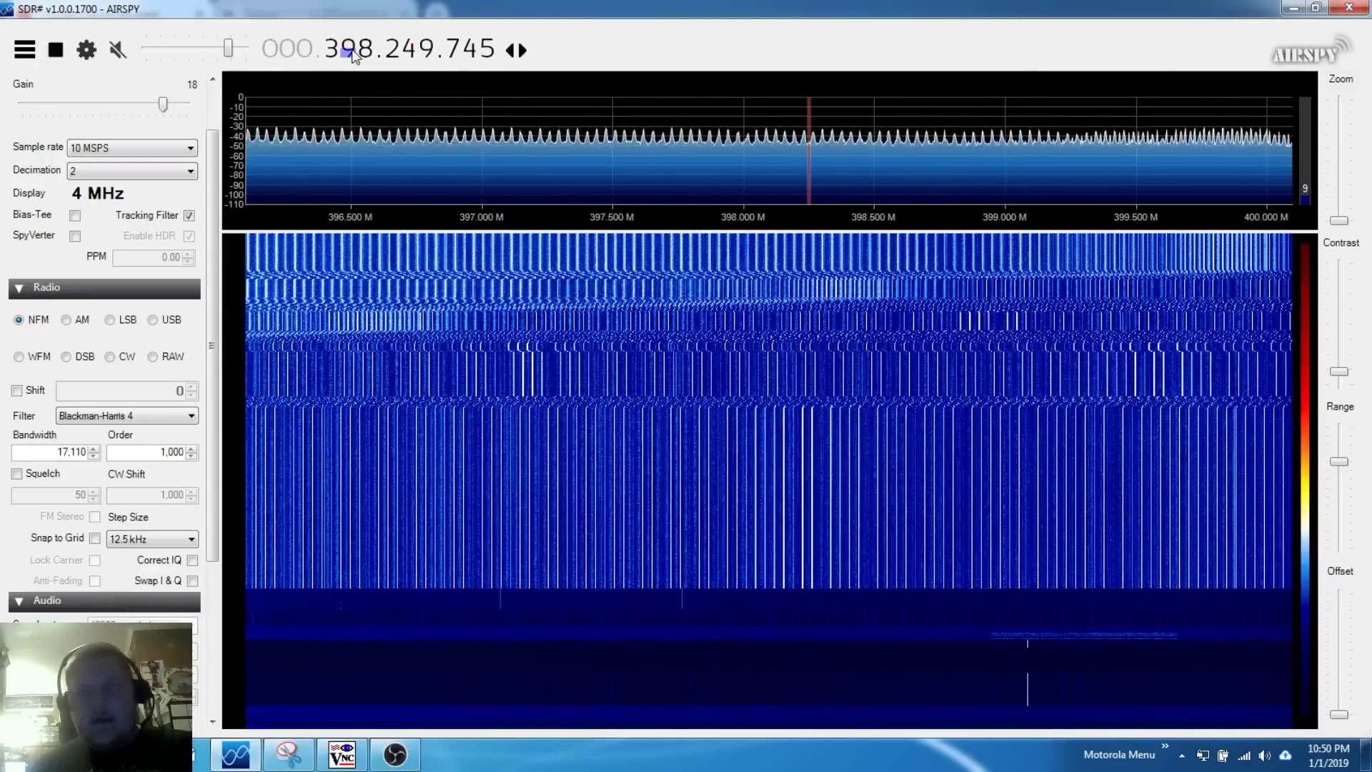
{"action": "scroll", "coordinate": [366, 48], "scroll_direction": "up", "scroll_amount": 5}
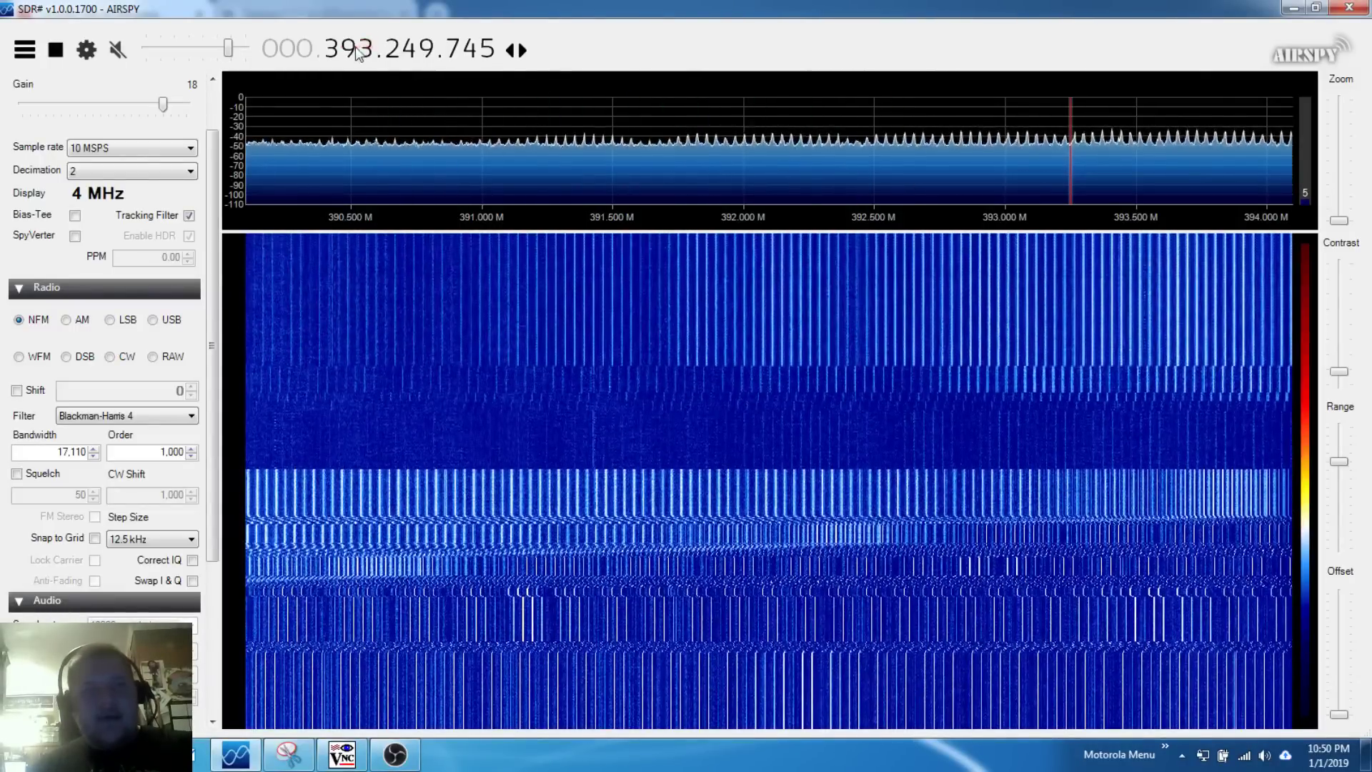
{"action": "scroll", "coordinate": [350, 50], "scroll_direction": "up", "scroll_amount": 3}
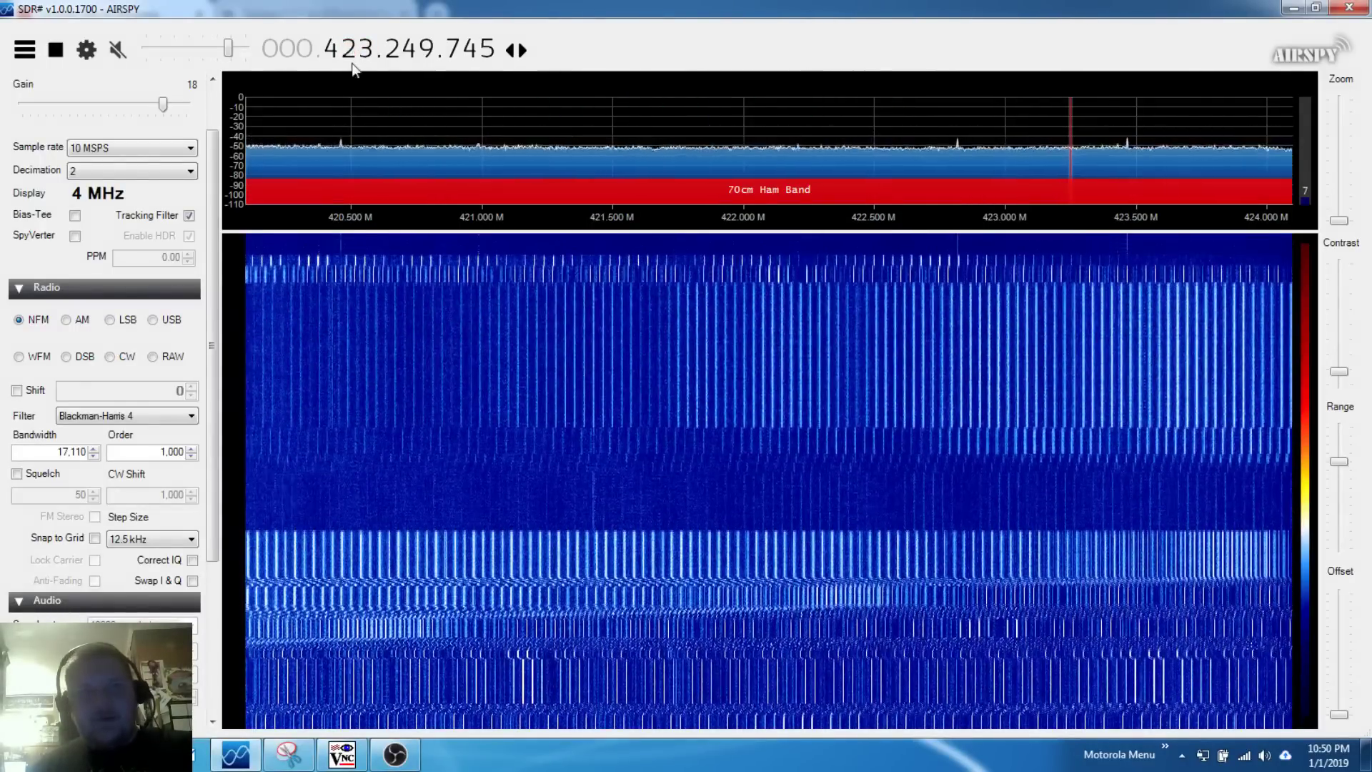
{"action": "scroll", "coordinate": [351, 56], "scroll_direction": "down", "scroll_amount": 1}
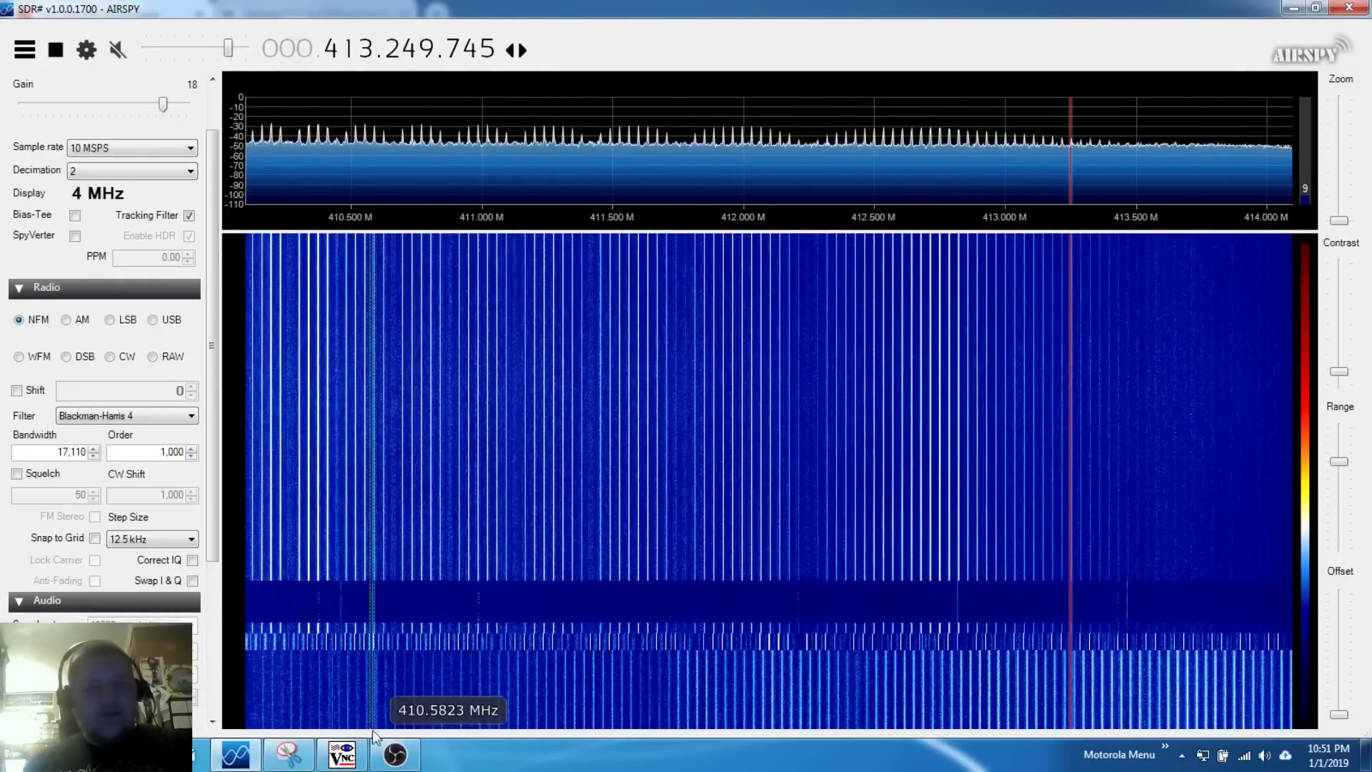
Step: Switch to the VNC session of the target machine, launch Tempest Test for Windows from its desktop, and minimize the viewer
{"action": "left_click", "coordinate": [348, 759]}
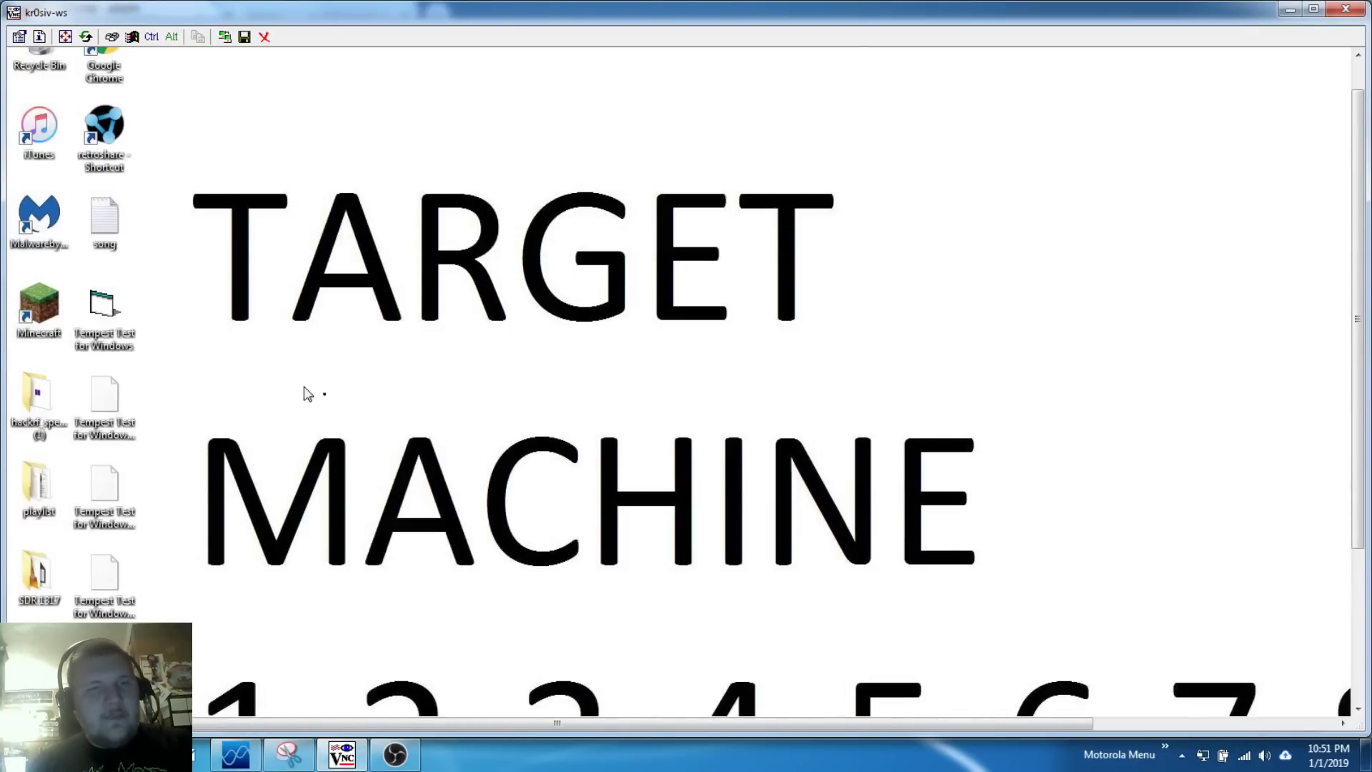
{"action": "left_click", "coordinate": [109, 317]}
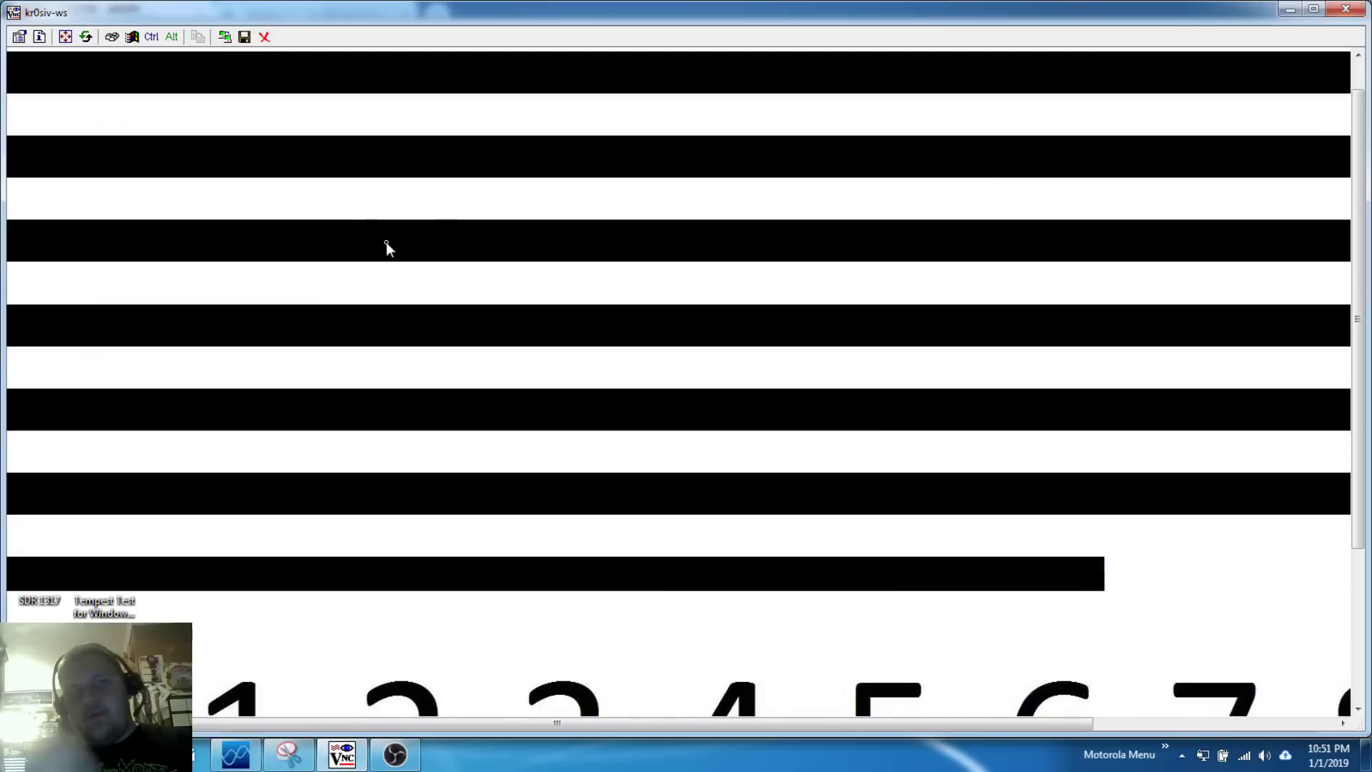
{"action": "left_click", "coordinate": [1291, 10]}
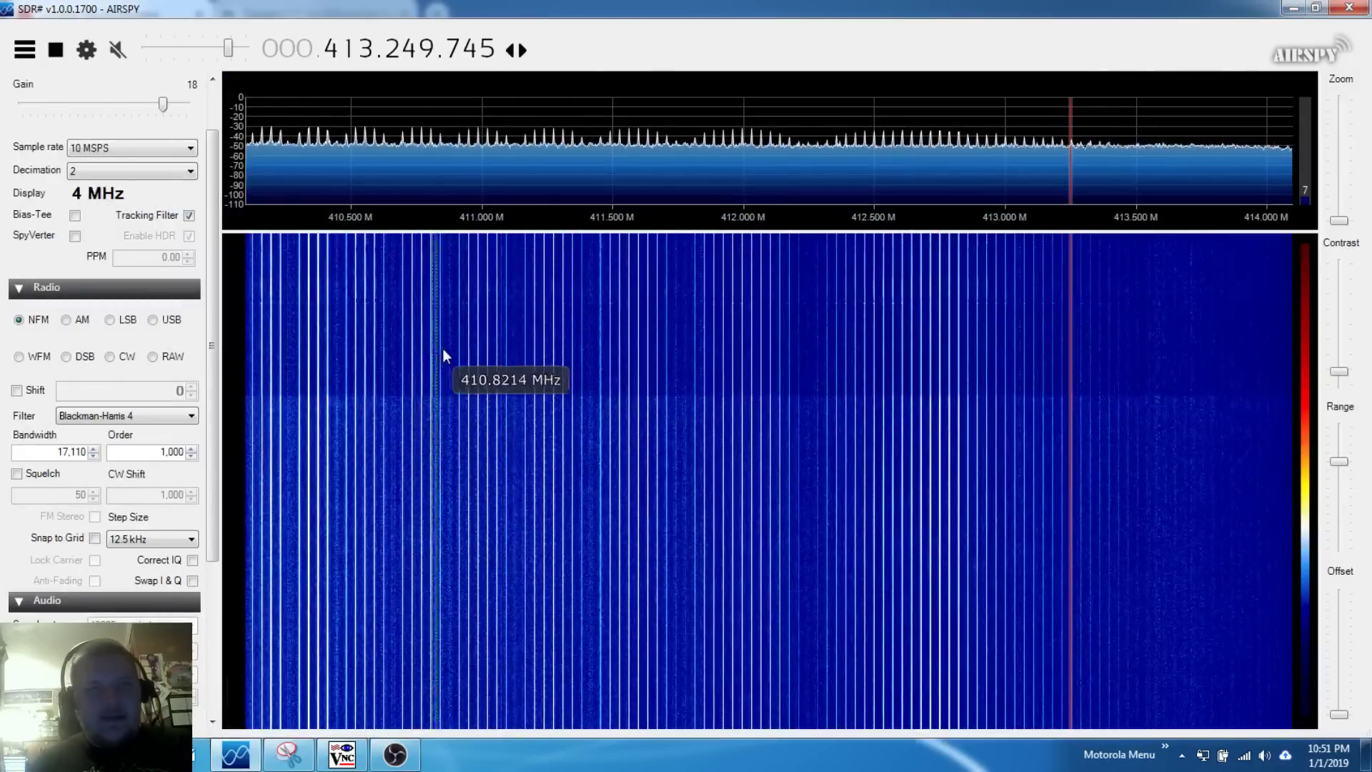
Step: Unmute the SDR# audio, set demodulation to AM, and tune to the interference line at 410.991.756 MHz
{"action": "left_click", "coordinate": [116, 50]}
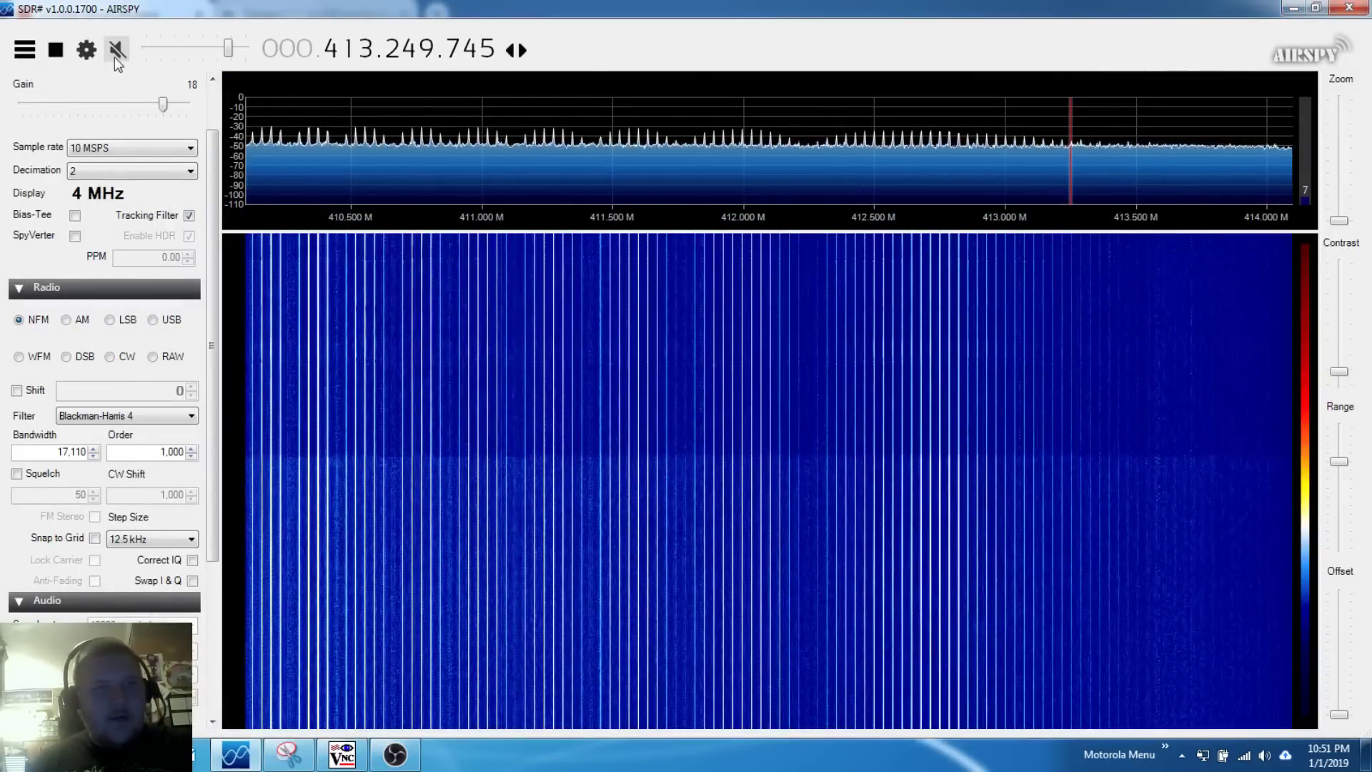
{"action": "left_click", "coordinate": [71, 321]}
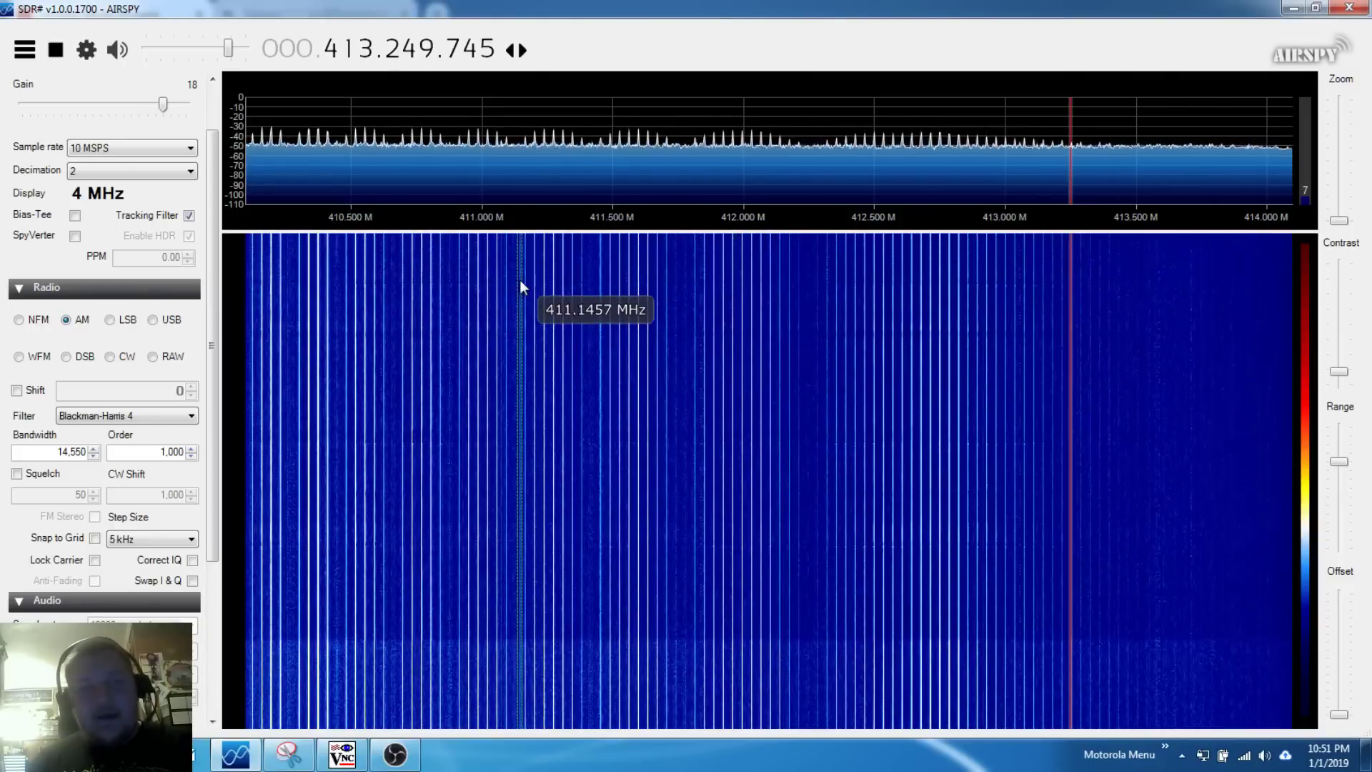
{"action": "left_click", "coordinate": [480, 285]}
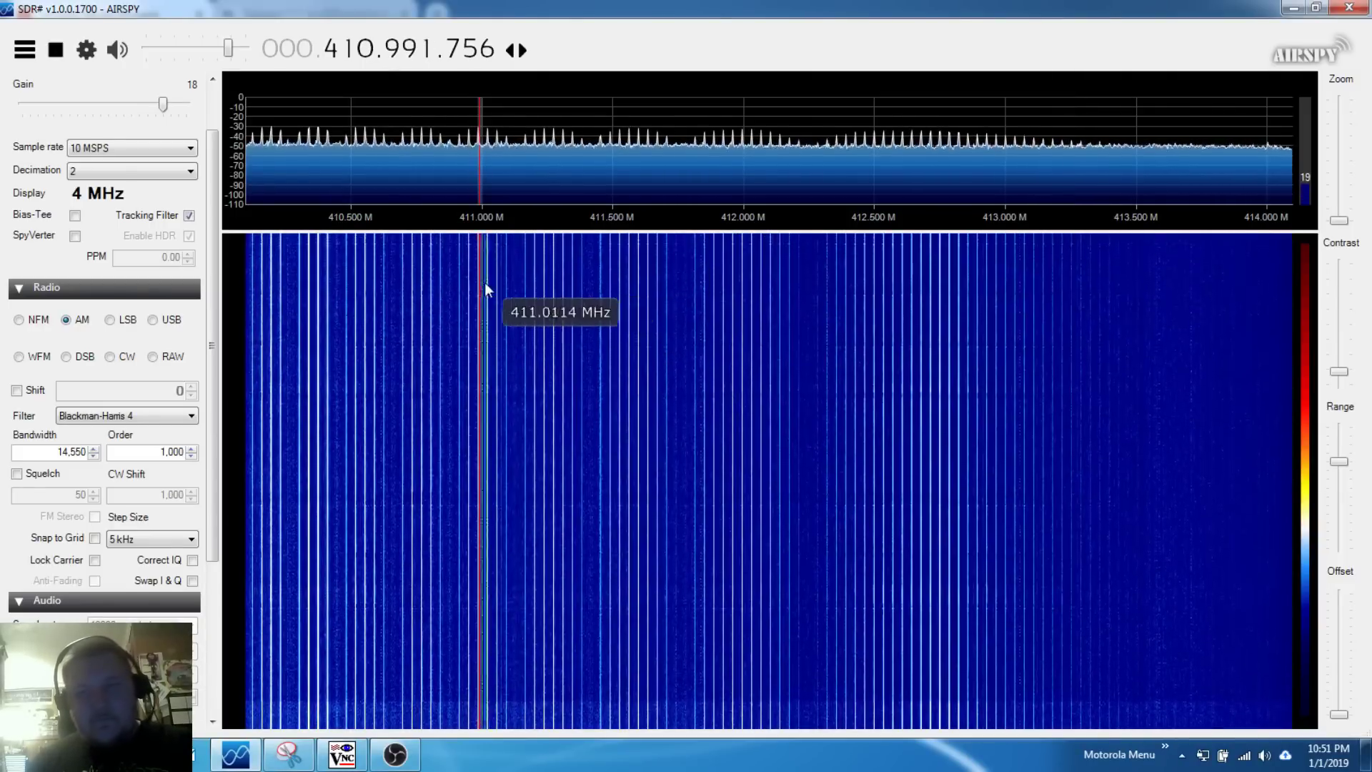
Step: Lower the computer's playback volume and zoom the spectrum in around the tuned signal near 411 MHz
{"action": "left_click", "coordinate": [1265, 756]}
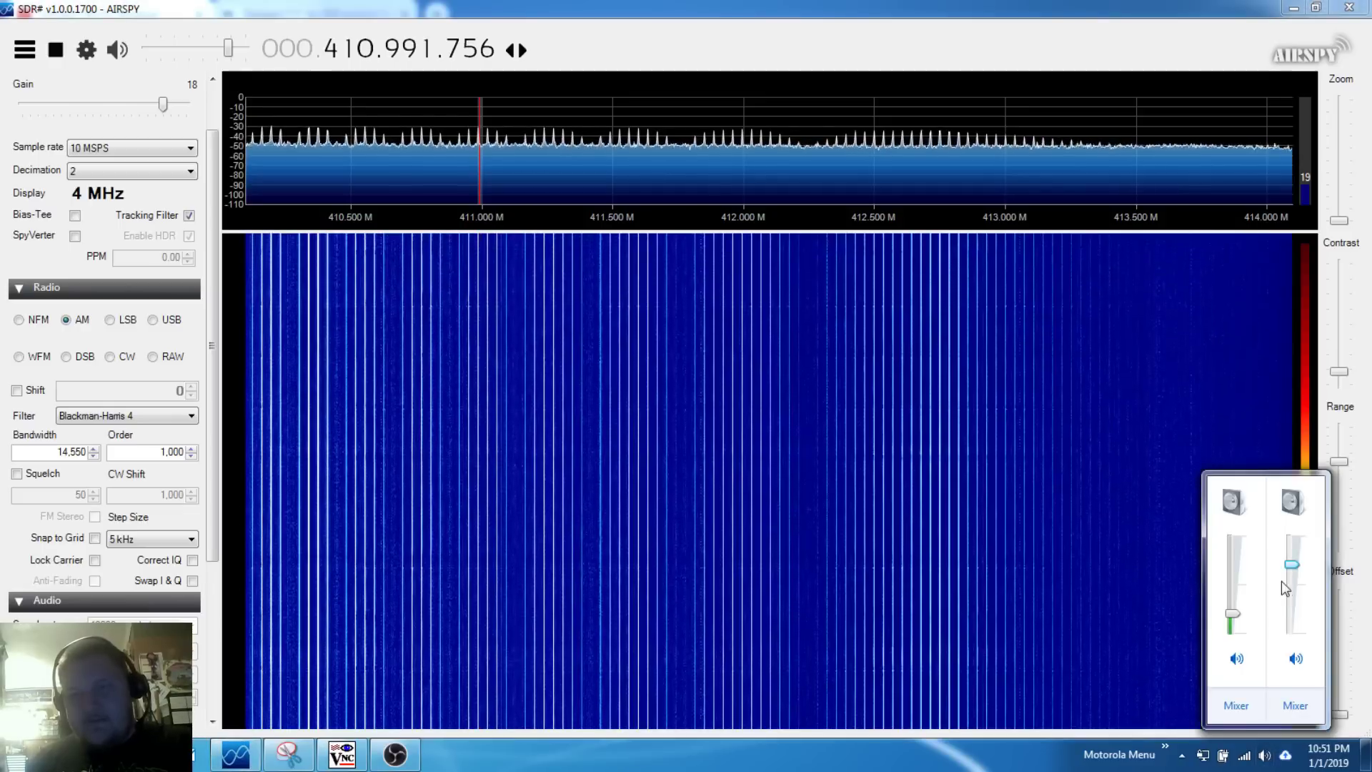
{"action": "left_click_drag", "start_coordinate": [1295, 572], "coordinate": [1295, 616]}
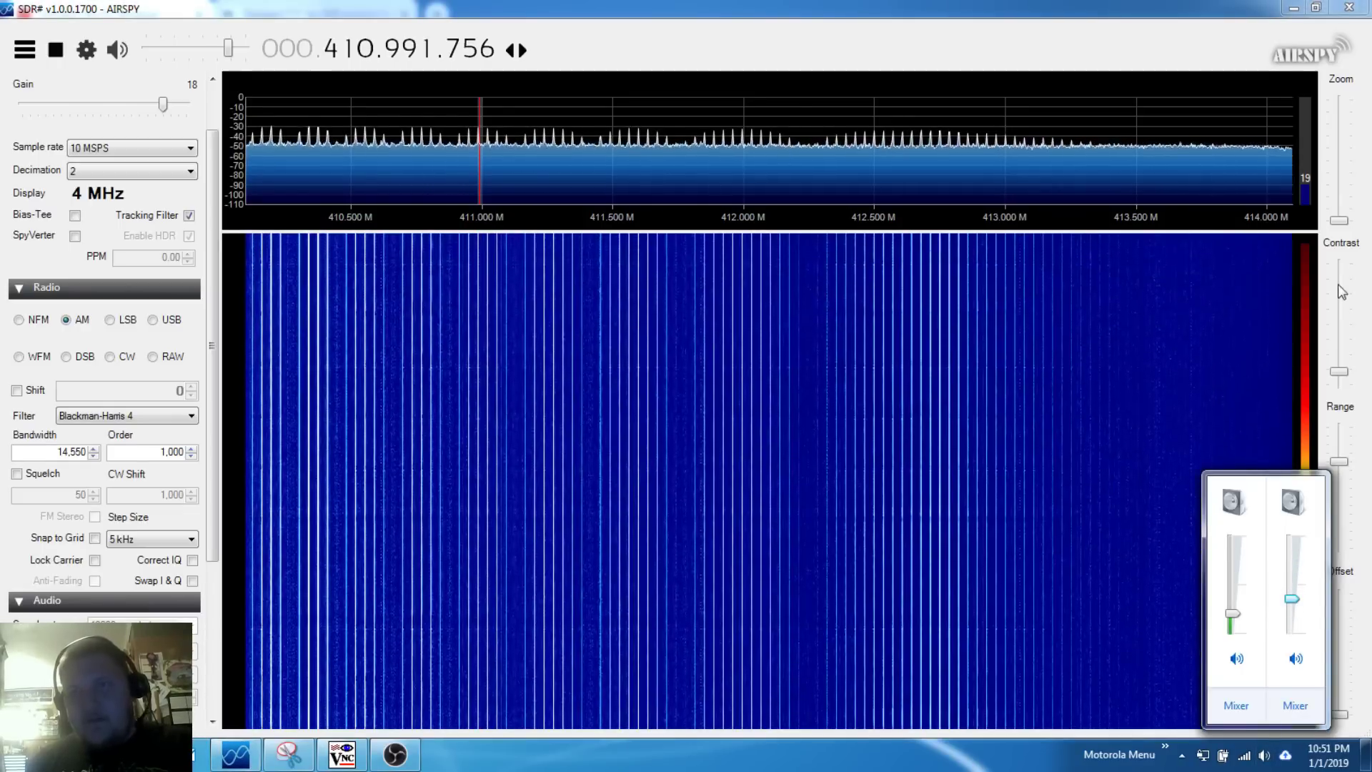
{"action": "left_click", "coordinate": [1340, 223]}
{"action": "left_click_drag", "start_coordinate": [1339, 223], "coordinate": [1340, 183]}
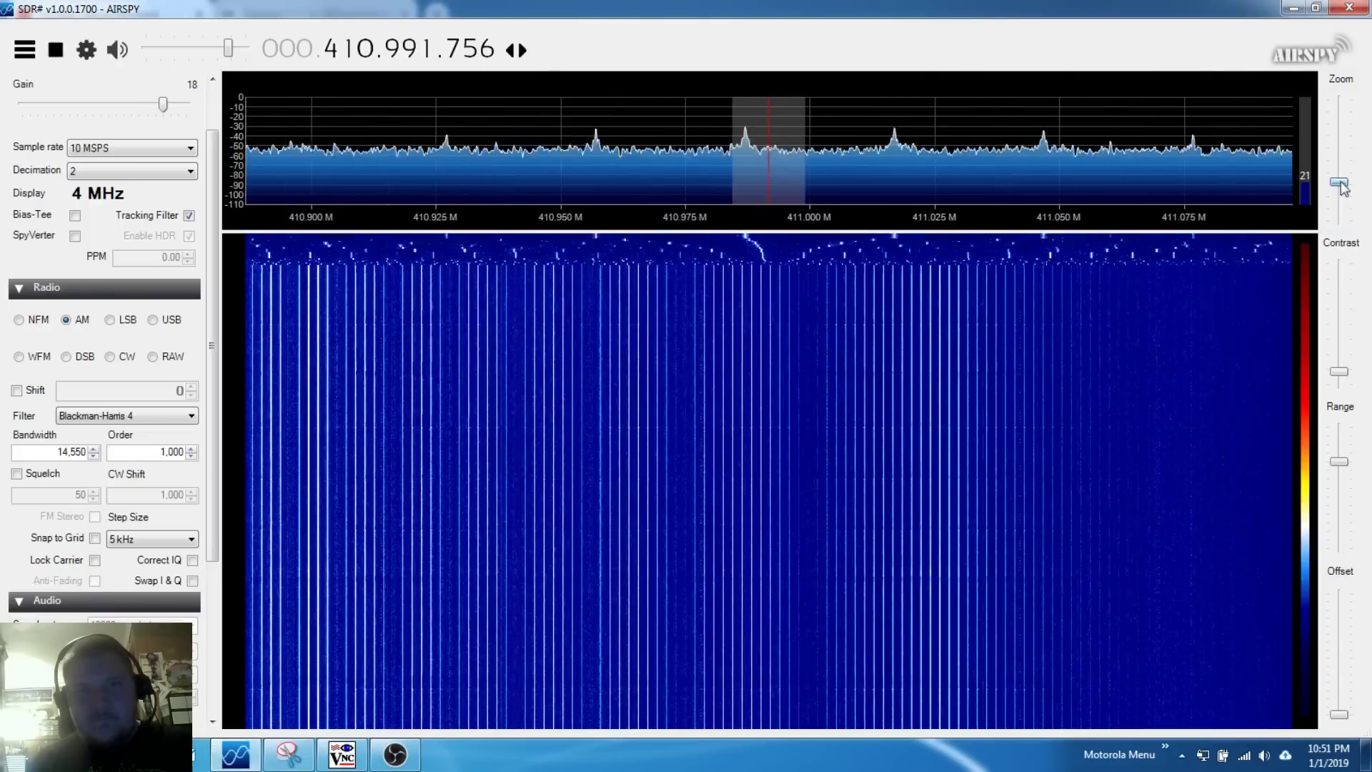
Step: Tune to the interference peak at 410.986.070 MHz with a 6,980 Hz bandwidth and lower the playback volume
{"action": "mouse_move", "coordinate": [778, 189]}
{"action": "left_mouse_down"}
{"action": "mouse_move", "coordinate": [749, 195]}
{"action": "mouse_move", "coordinate": [760, 180]}
{"action": "left_mouse_up"}
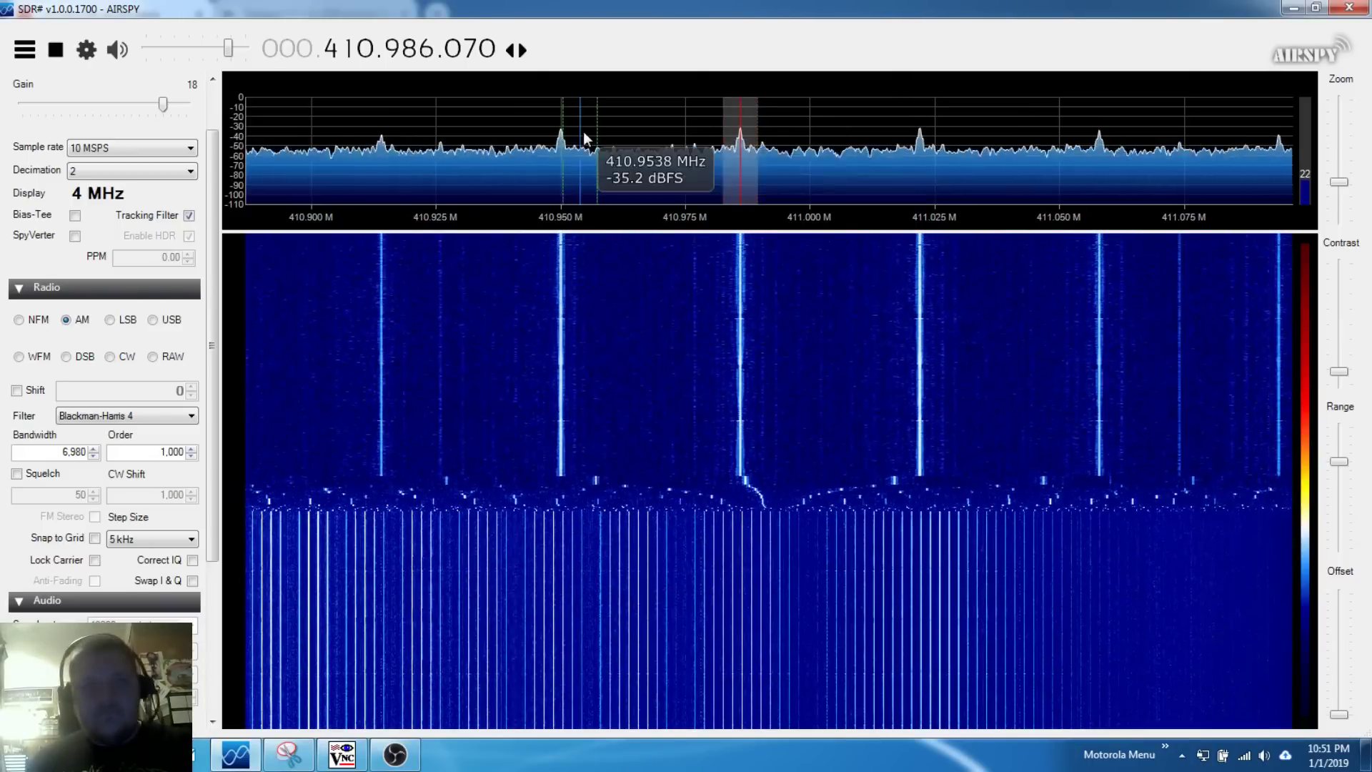
{"action": "left_click_drag", "start_coordinate": [233, 52], "coordinate": [214, 56]}
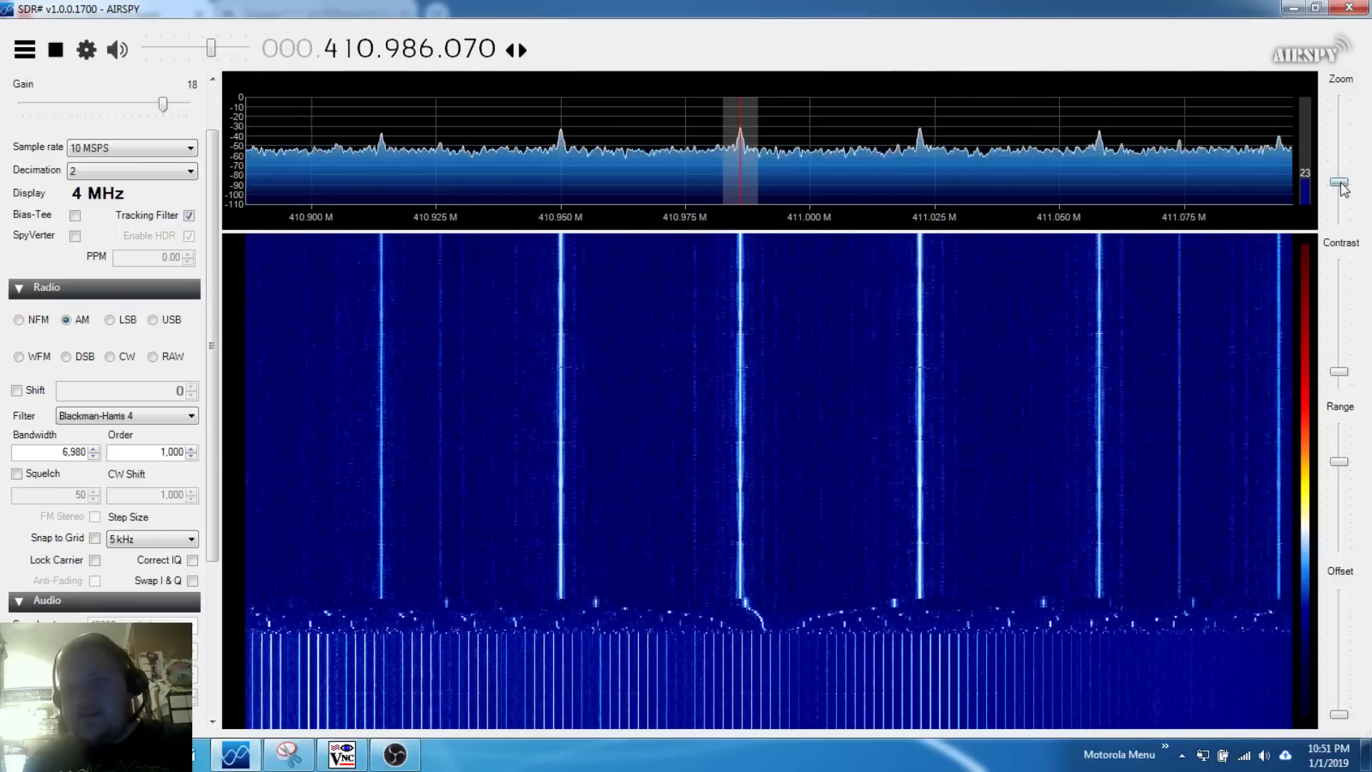
Step: Step the tuned frequency through 400, 402, 404 and 405 MHz to compare the interference lines across a wider span
{"action": "left_click_drag", "start_coordinate": [1343, 188], "coordinate": [1338, 208]}
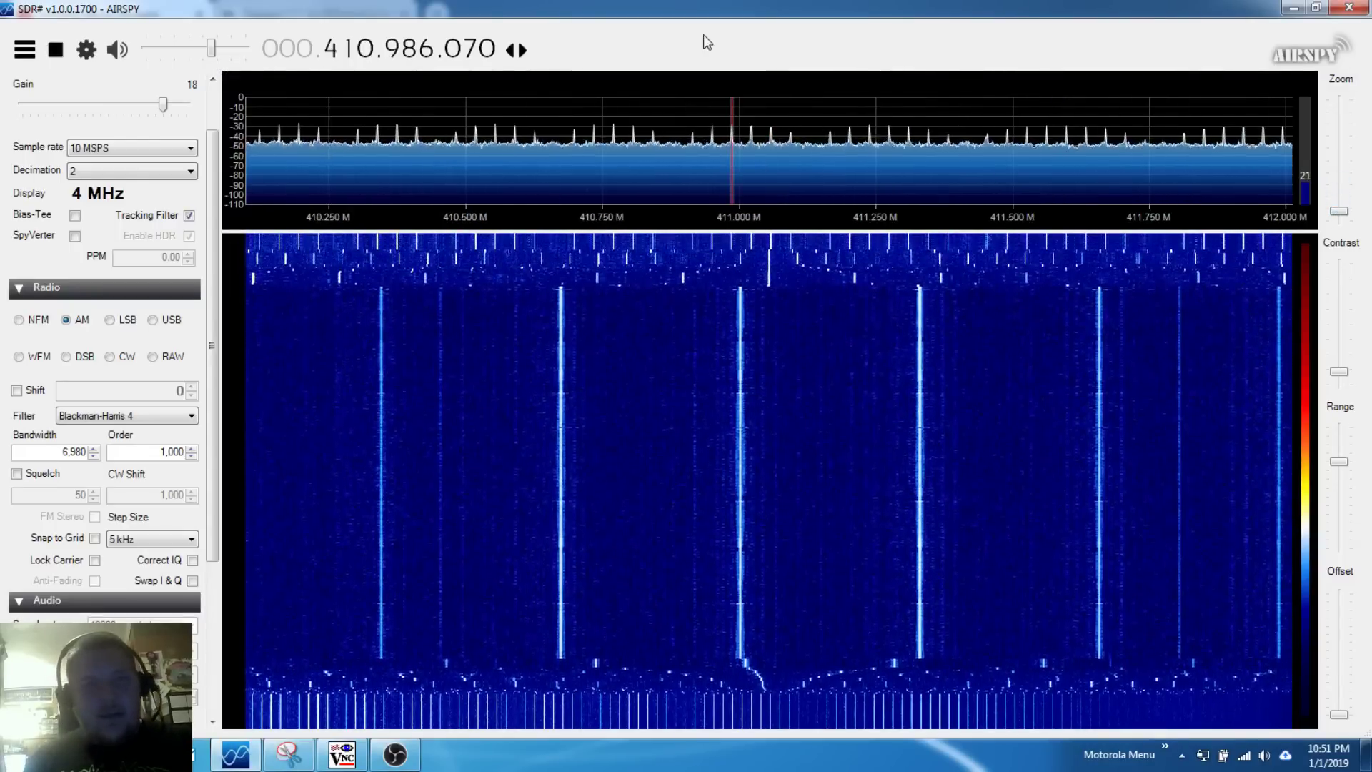
{"action": "right_click", "coordinate": [348, 50]}
{"action": "left_click", "coordinate": [348, 57]}
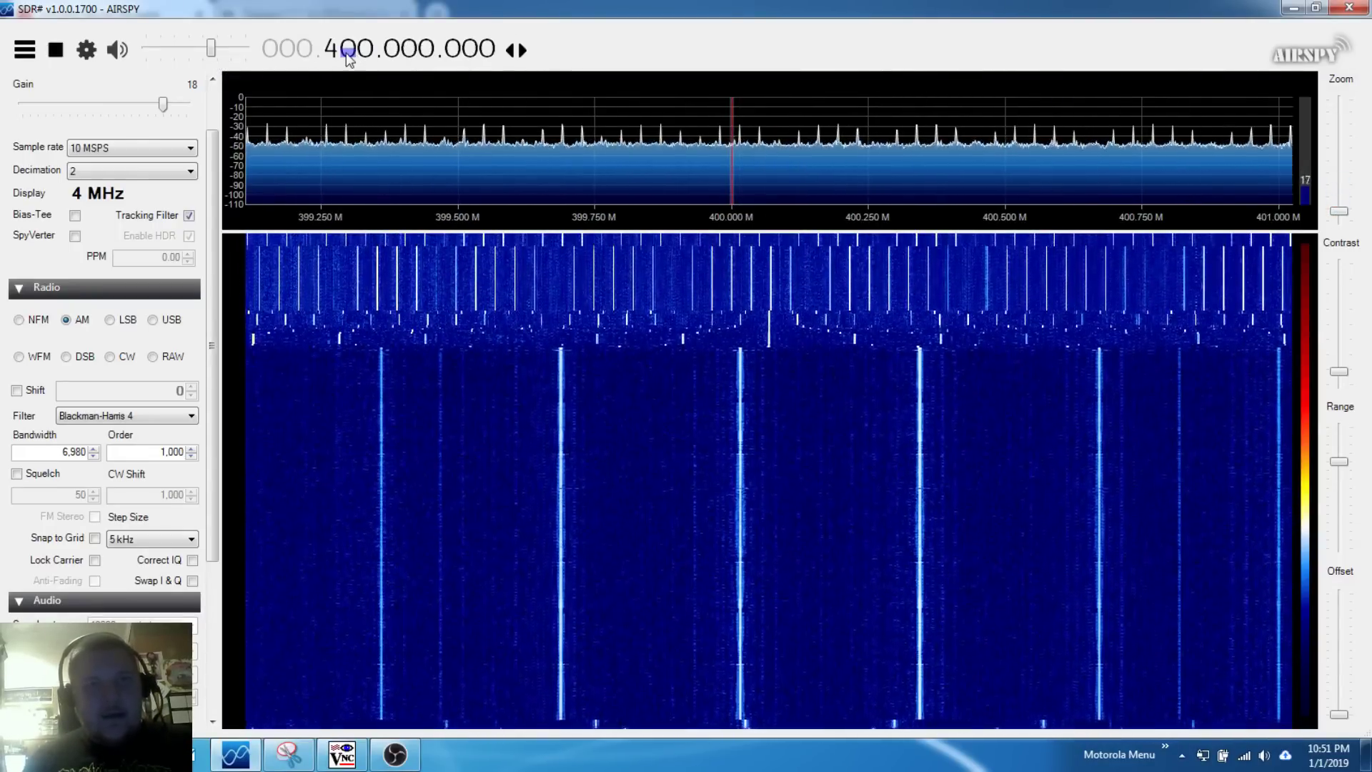
{"action": "scroll", "coordinate": [366, 52], "scroll_direction": "up", "scroll_amount": 2}
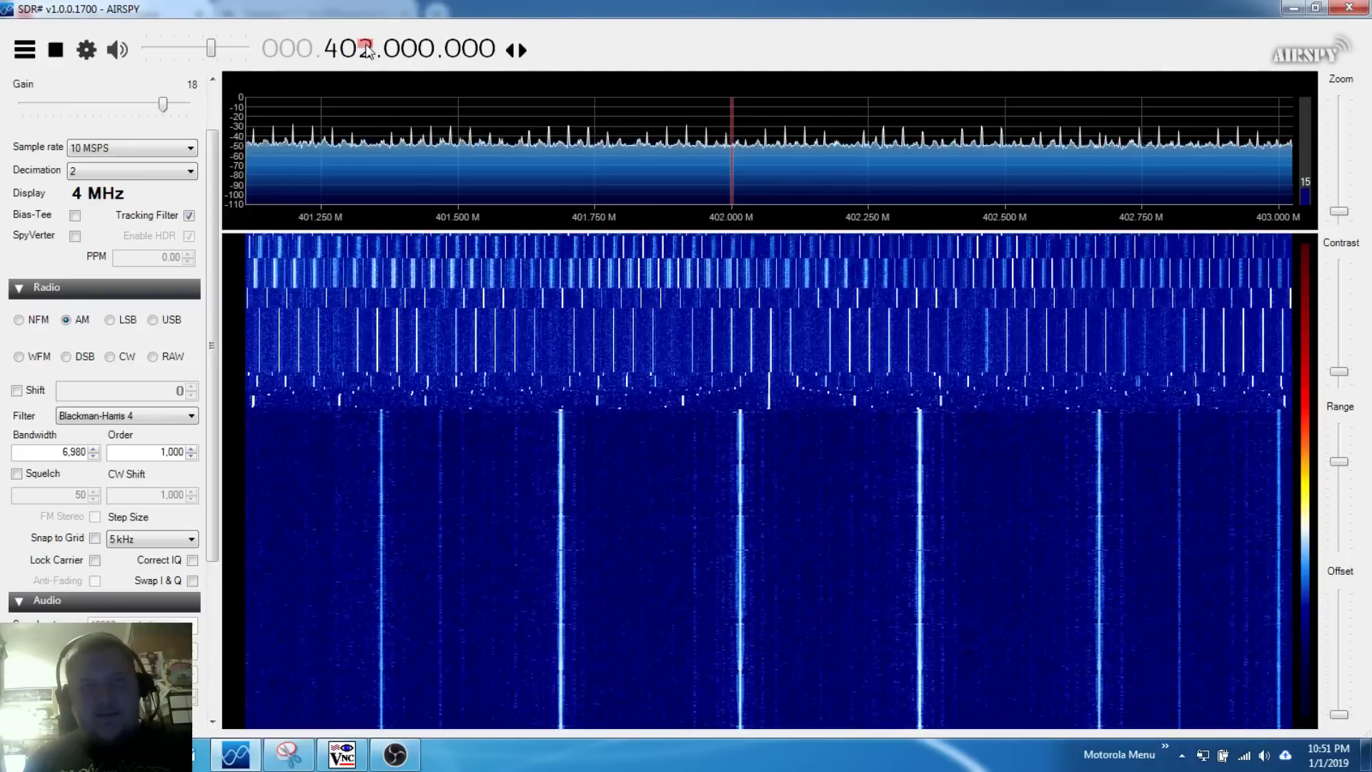
{"action": "scroll", "coordinate": [365, 51], "scroll_direction": "up", "scroll_amount": 2}
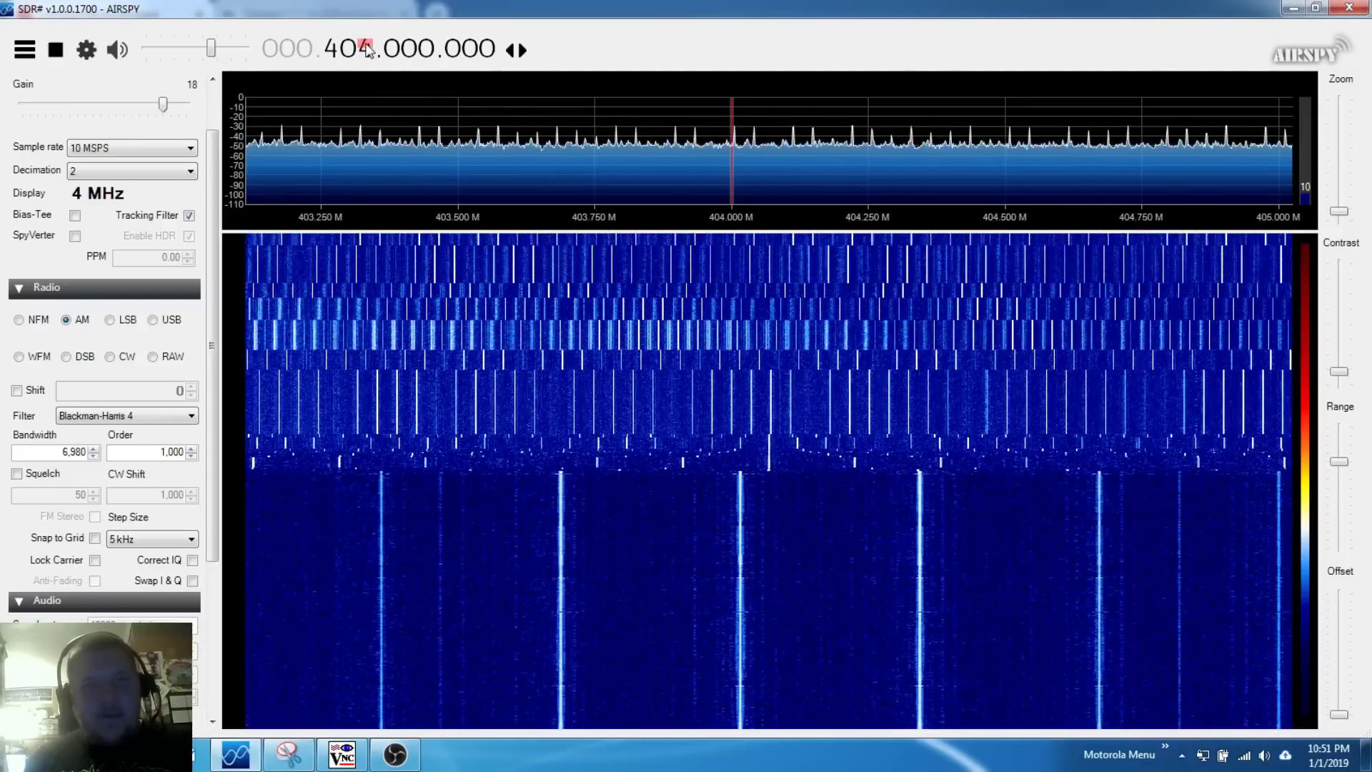
{"action": "scroll", "coordinate": [366, 51], "scroll_direction": "up", "scroll_amount": 1}
Step: Step the tuned frequency down in 10 MHz increments from 395 to 265 MHz and settle on 275.000.000 MHz
{"action": "scroll", "coordinate": [341, 52], "scroll_direction": "down", "scroll_amount": 1}
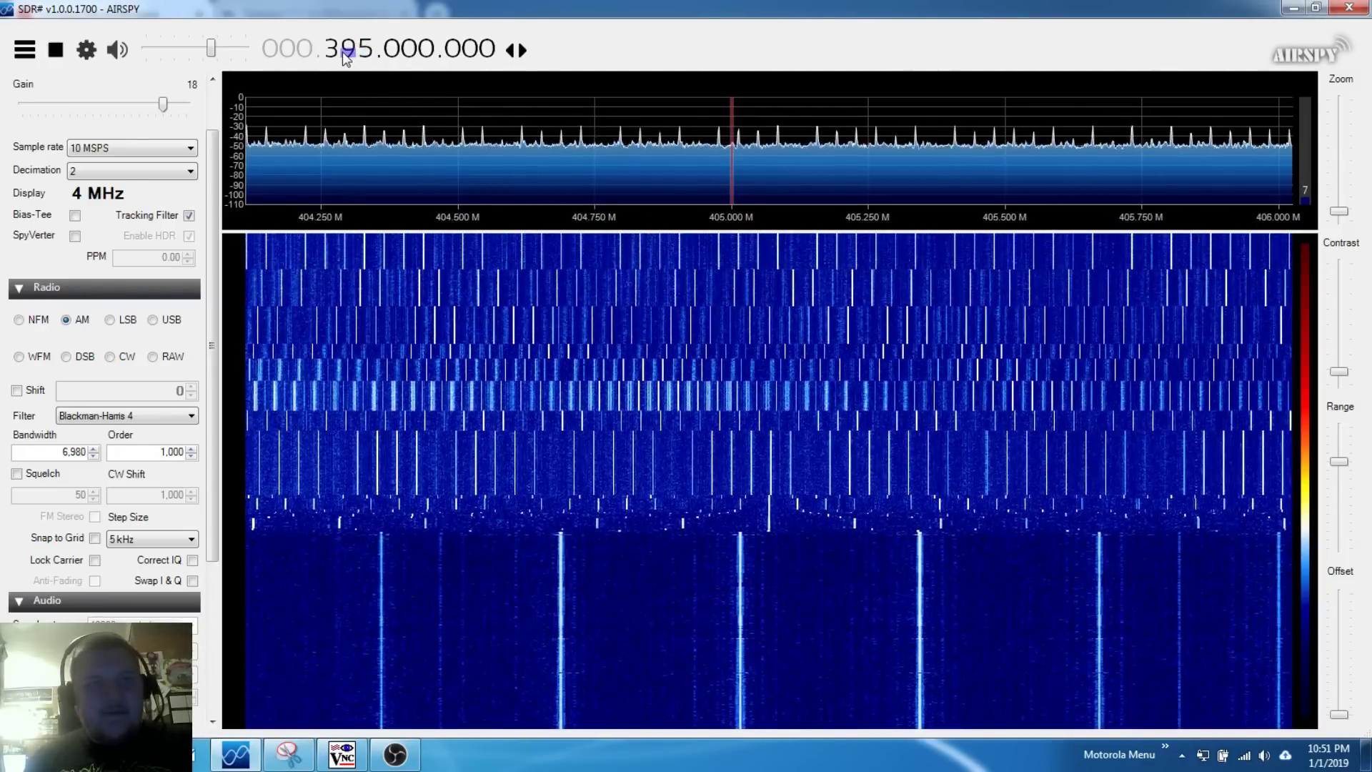
{"action": "scroll", "coordinate": [343, 51], "scroll_direction": "down", "scroll_amount": 6}
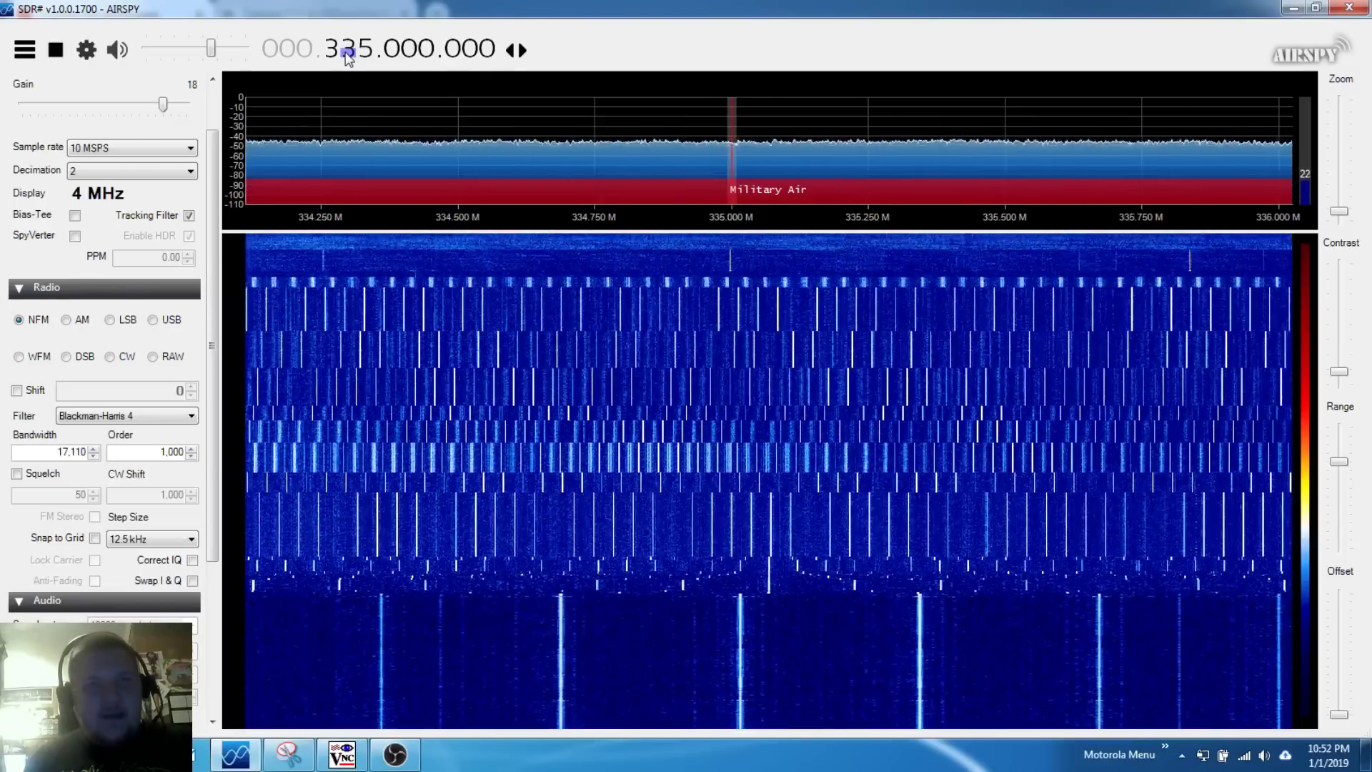
{"action": "scroll", "coordinate": [348, 53], "scroll_direction": "down", "scroll_amount": 7}
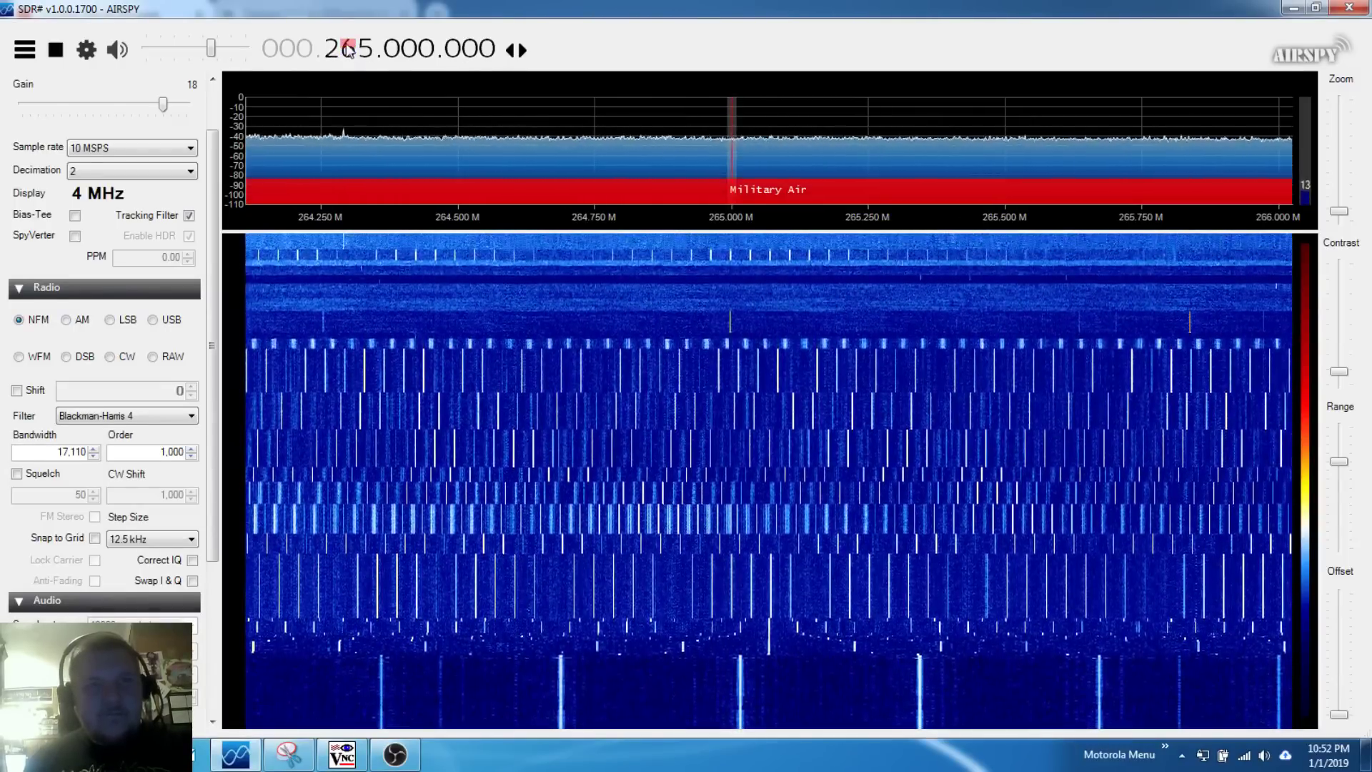
{"action": "scroll", "coordinate": [348, 50], "scroll_direction": "up", "scroll_amount": 1}
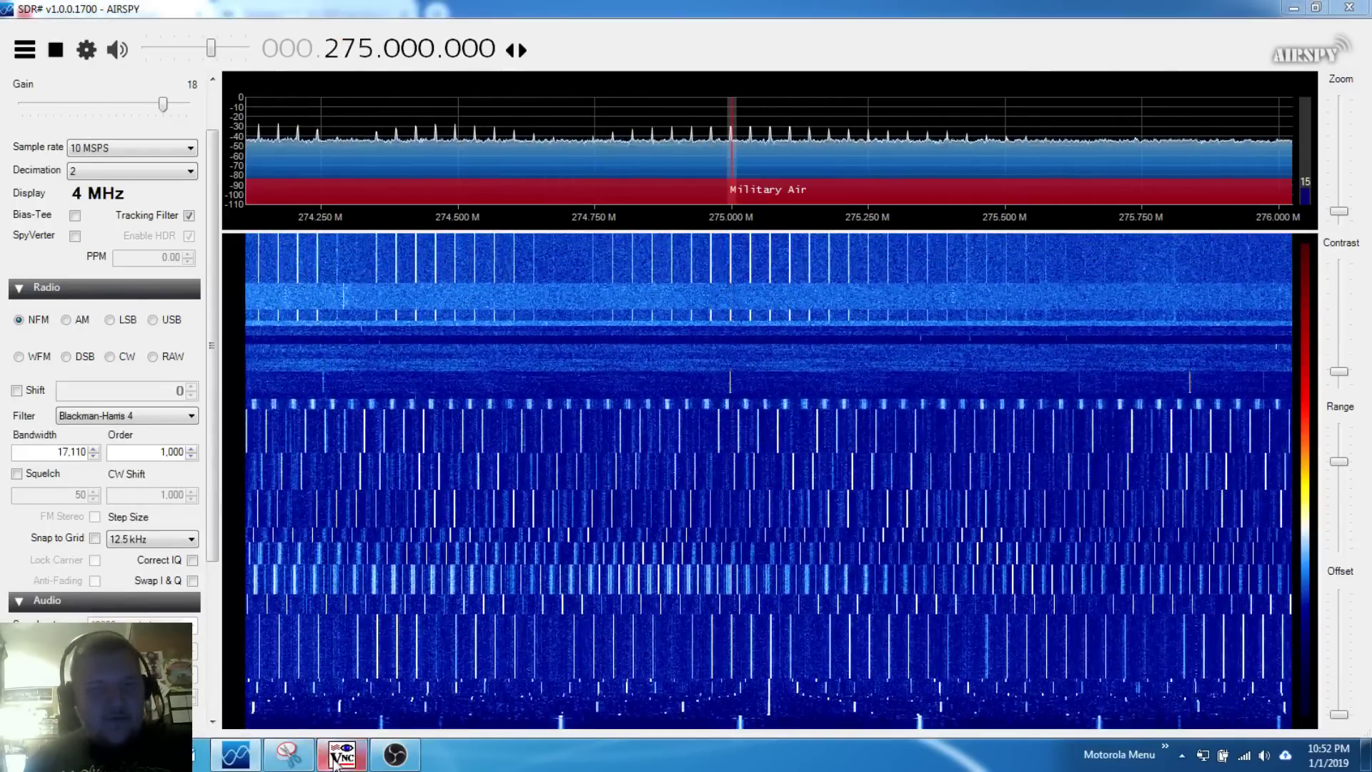
Step: Switch to the VNC session, run Tempest Test for Windows again on the target machine, and minimize the viewer
{"action": "left_click", "coordinate": [336, 758]}
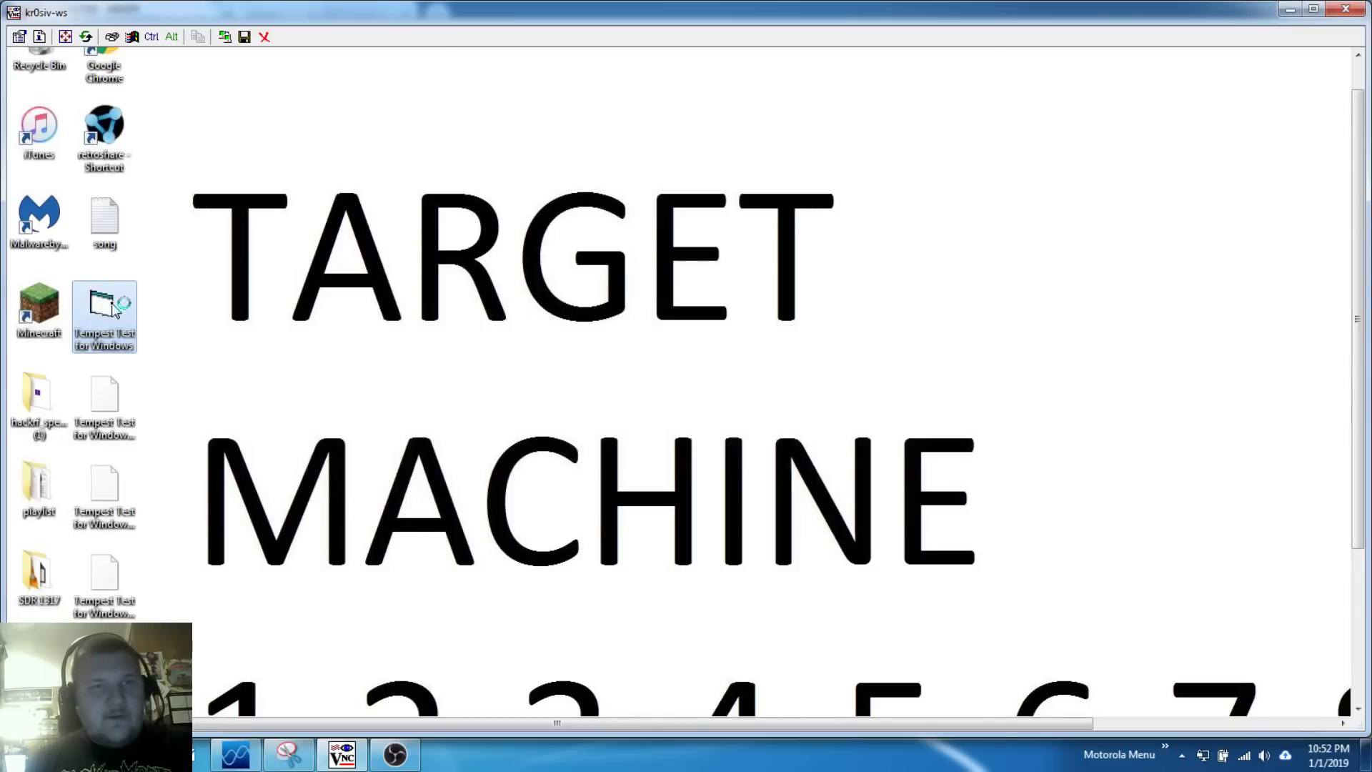
{"action": "double_click", "coordinate": [113, 308]}
{"action": "left_click", "coordinate": [1292, 12]}
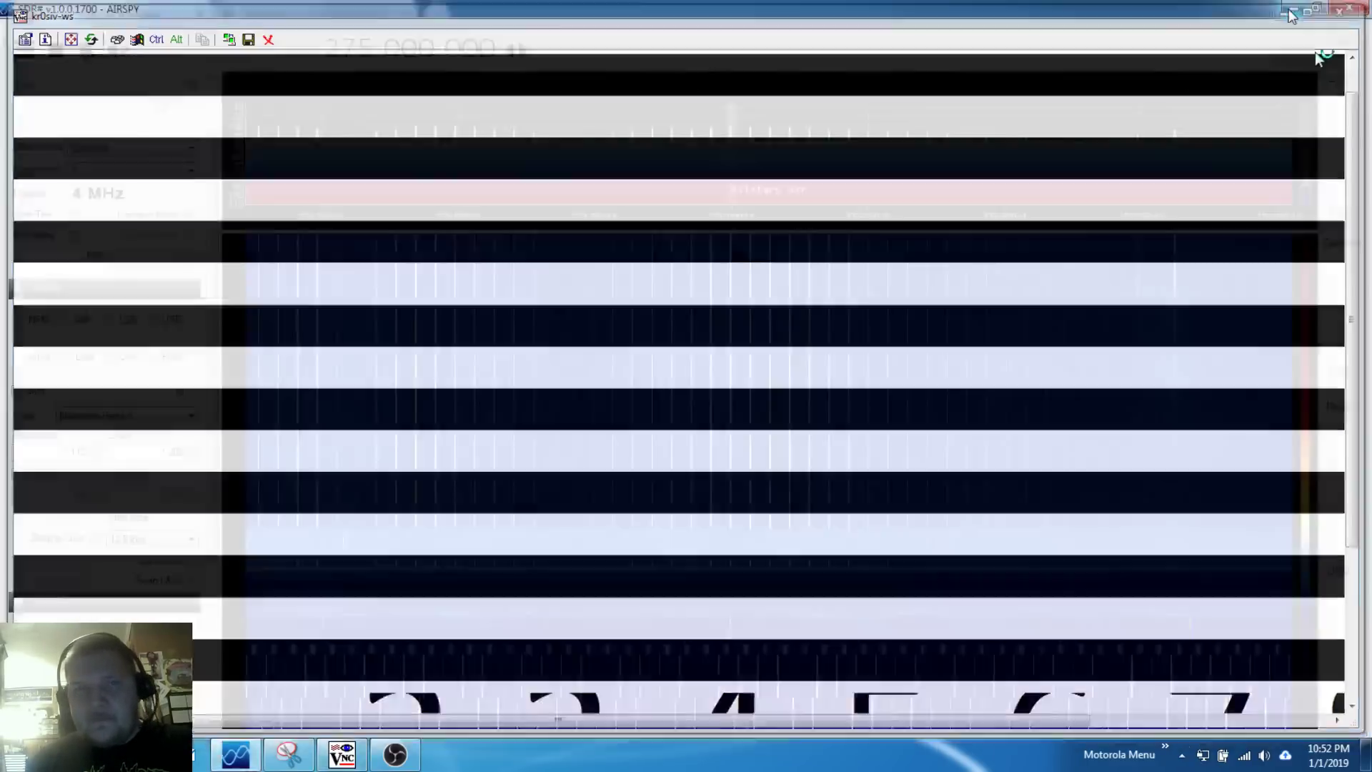
Step: Set demodulation to AM and tune to the interference line at 274.998.349 MHz with a 7,430 Hz bandwidth
{"action": "left_click", "coordinate": [66, 320]}
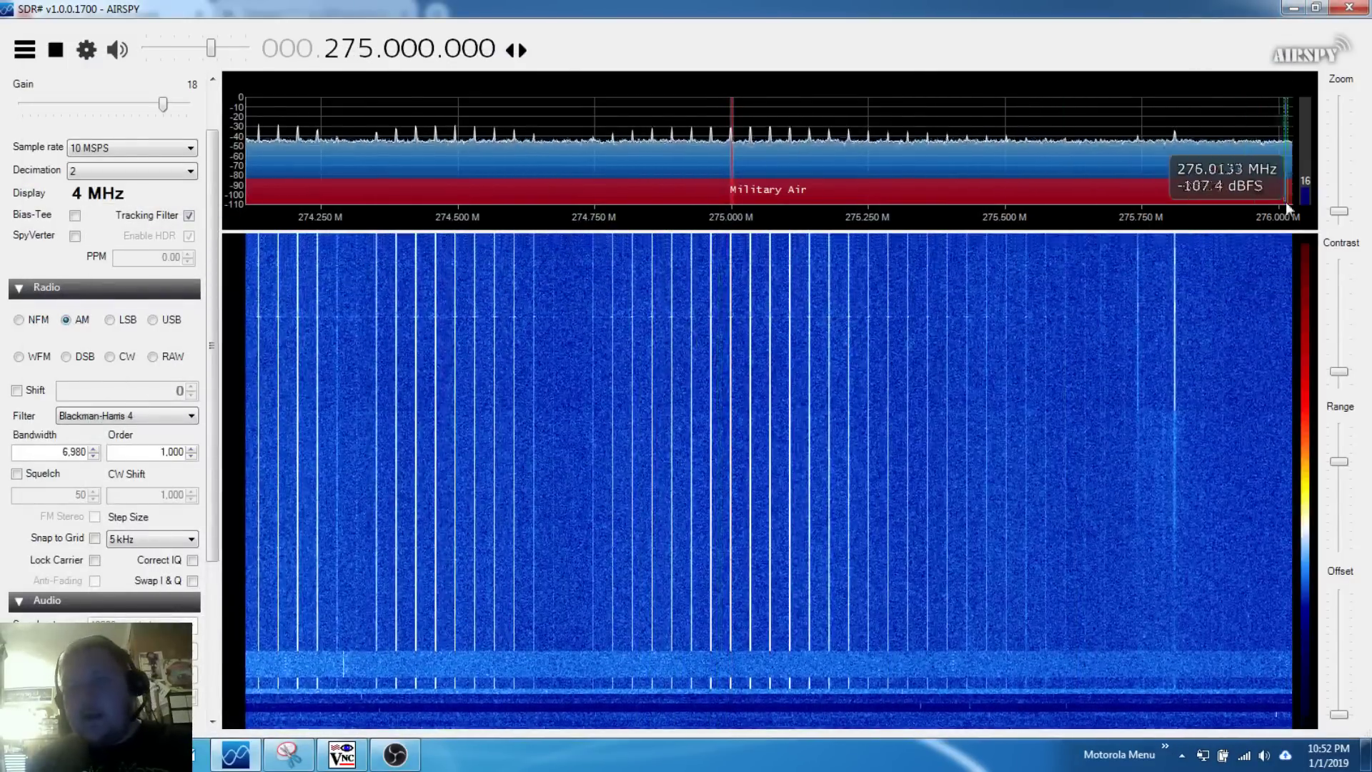
{"action": "left_click_drag", "start_coordinate": [1338, 212], "coordinate": [1339, 167]}
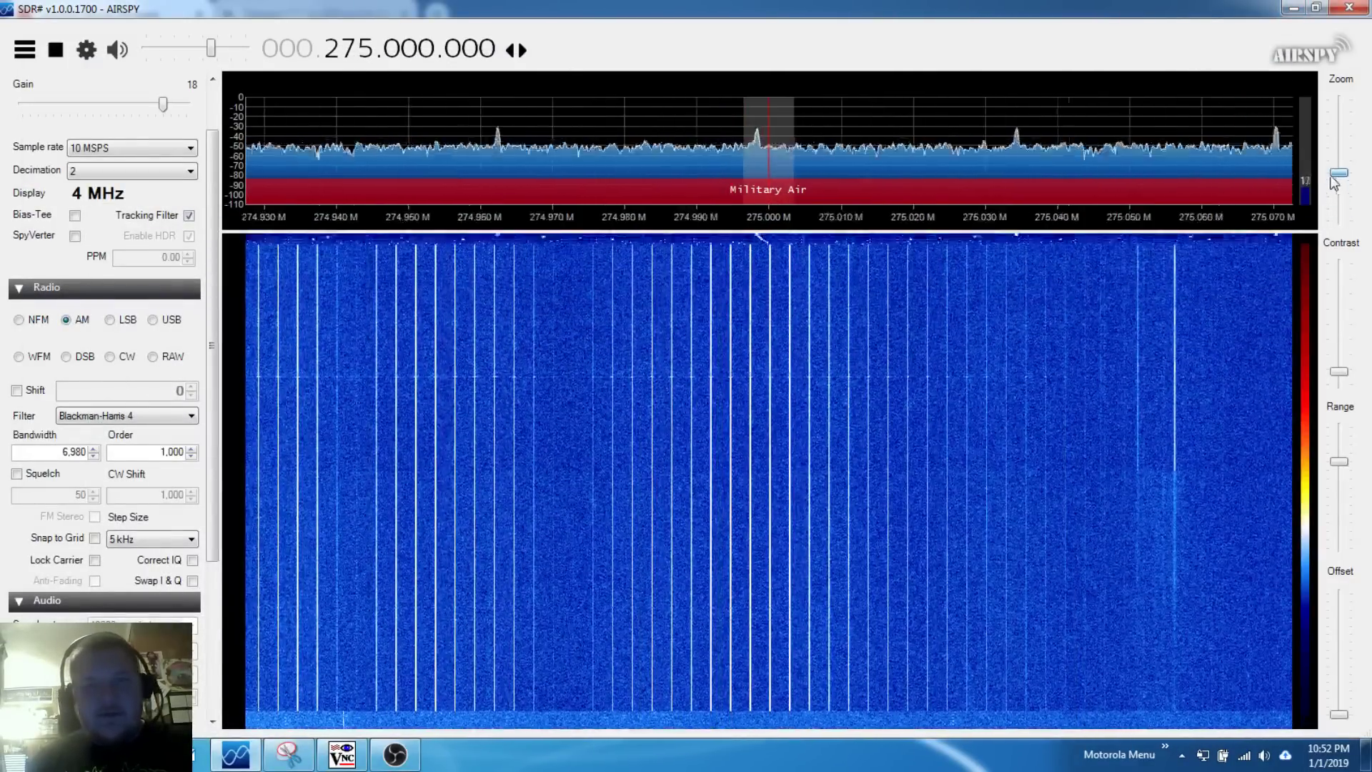
{"action": "left_click_drag", "start_coordinate": [750, 143], "coordinate": [802, 163]}
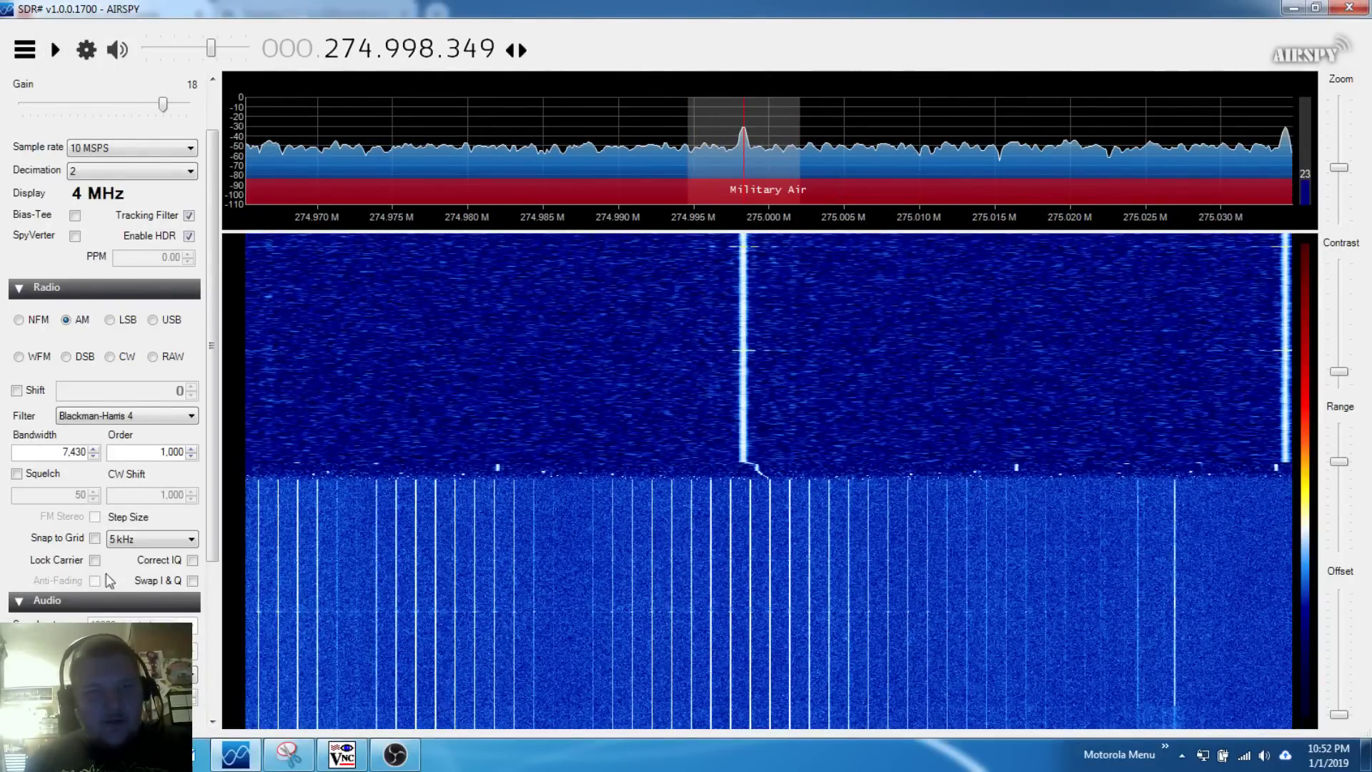
Step: Switch to the file explorer window and copy the full path of the TempestSDR extio folder
{"action": "key", "text": "alt+Tab"}
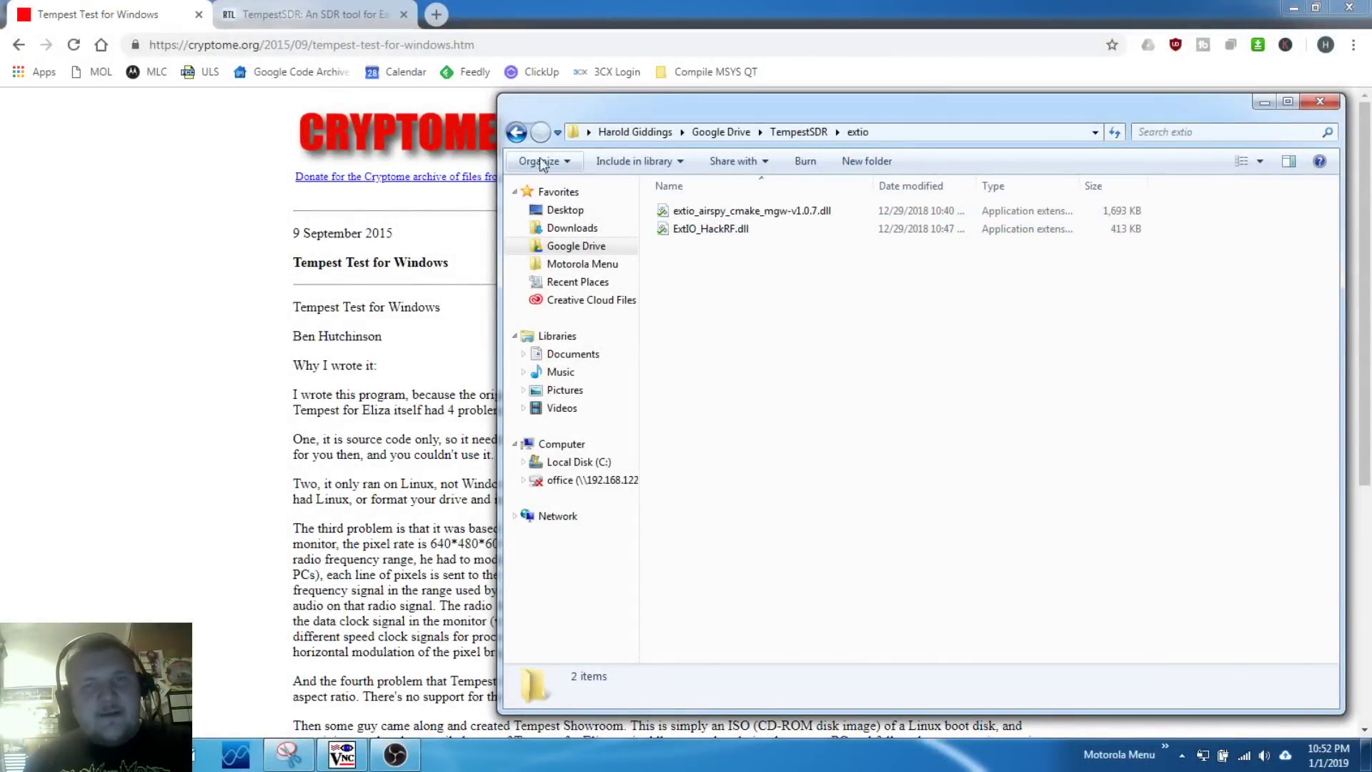
{"action": "left_click", "coordinate": [516, 133]}
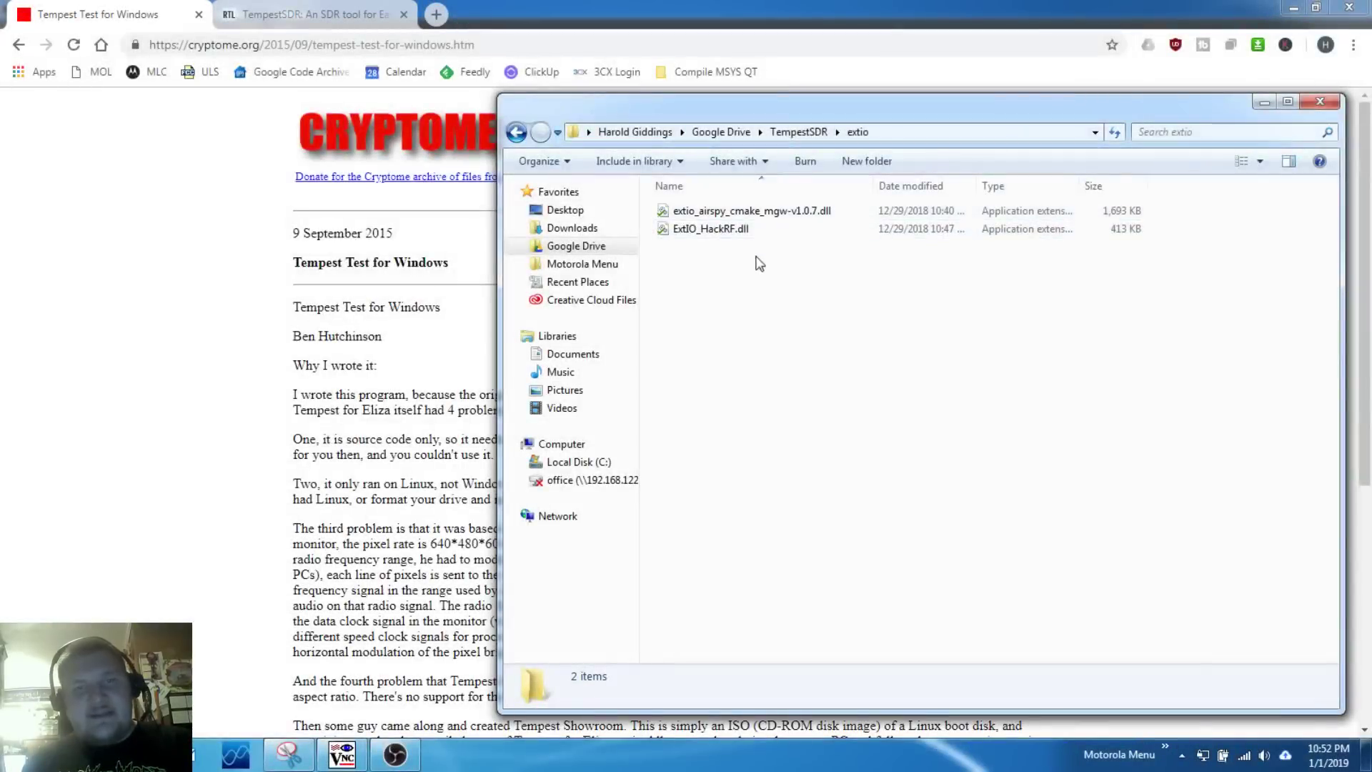
{"action": "left_click", "coordinate": [516, 133]}
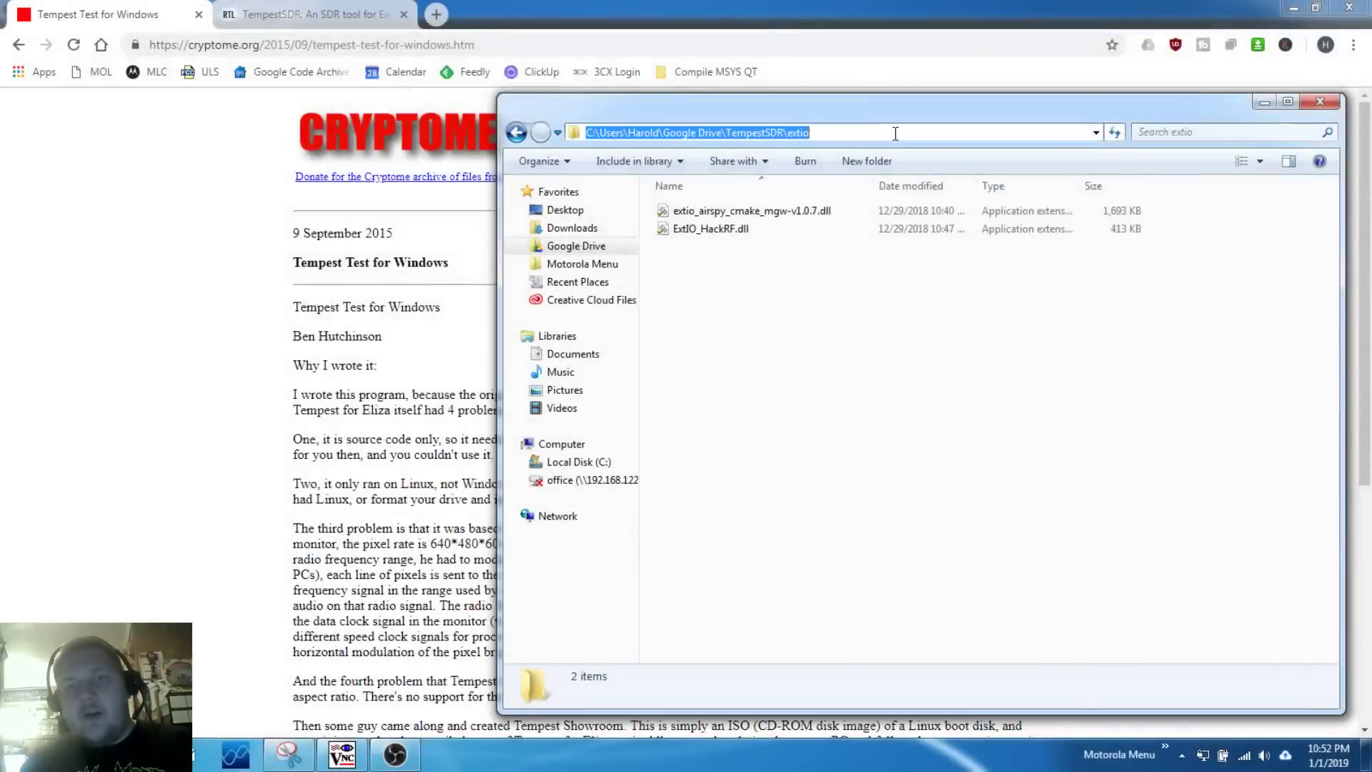
{"action": "right_click", "coordinate": [895, 133]}
{"action": "left_click", "coordinate": [931, 190]}
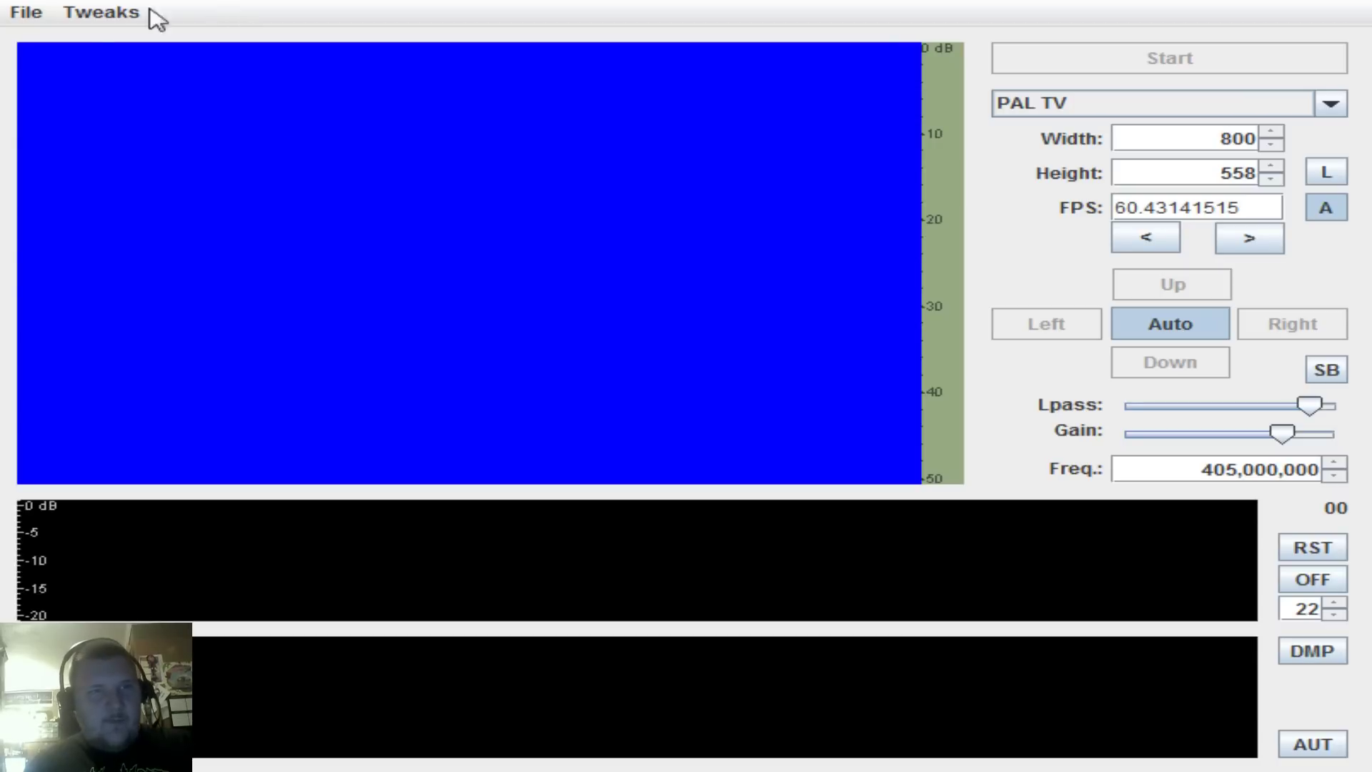
Step: Load extio_airspy_cmake_mgw-v1.0.7.dll from the copied extio folder path as the TempestSDR source and start reception
{"action": "left_click", "coordinate": [71, 16]}
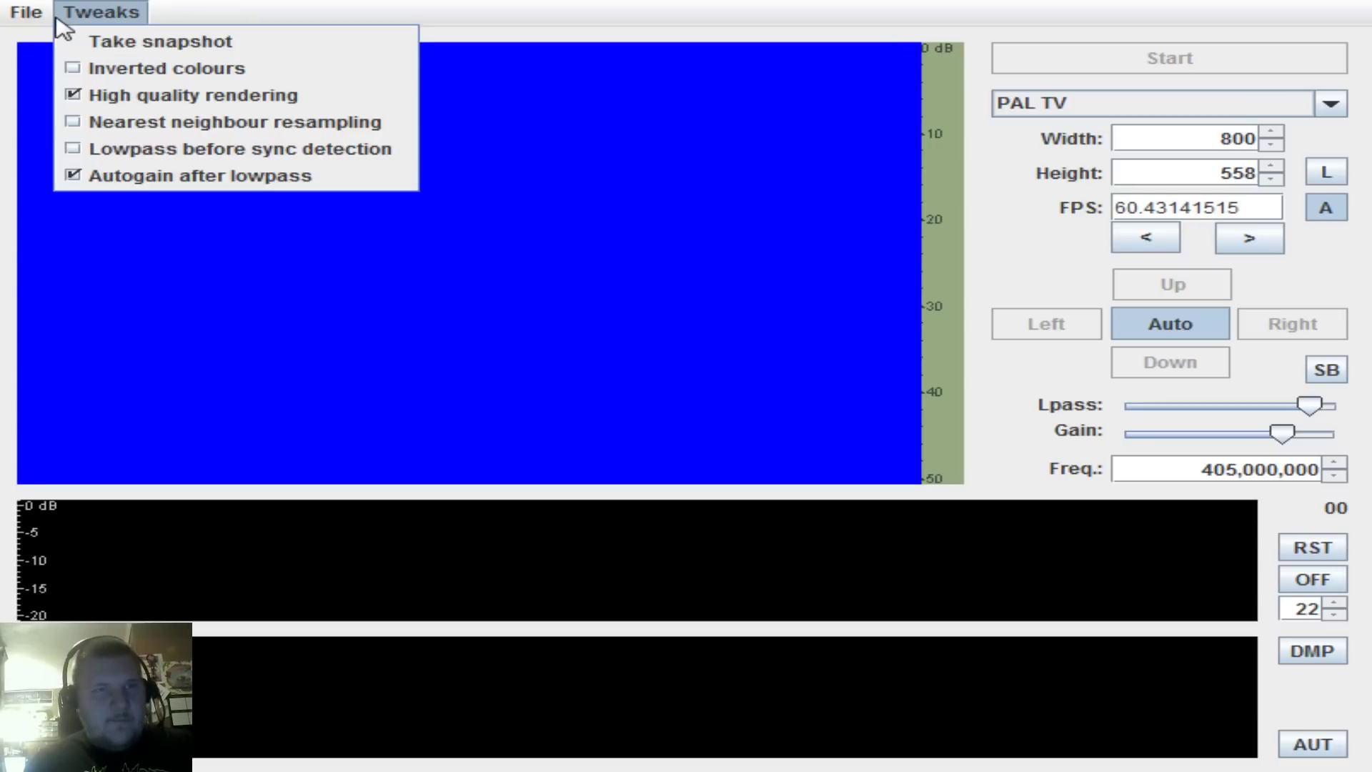
{"action": "mouse_move", "coordinate": [28, 16]}
{"action": "left_click", "coordinate": [84, 124]}
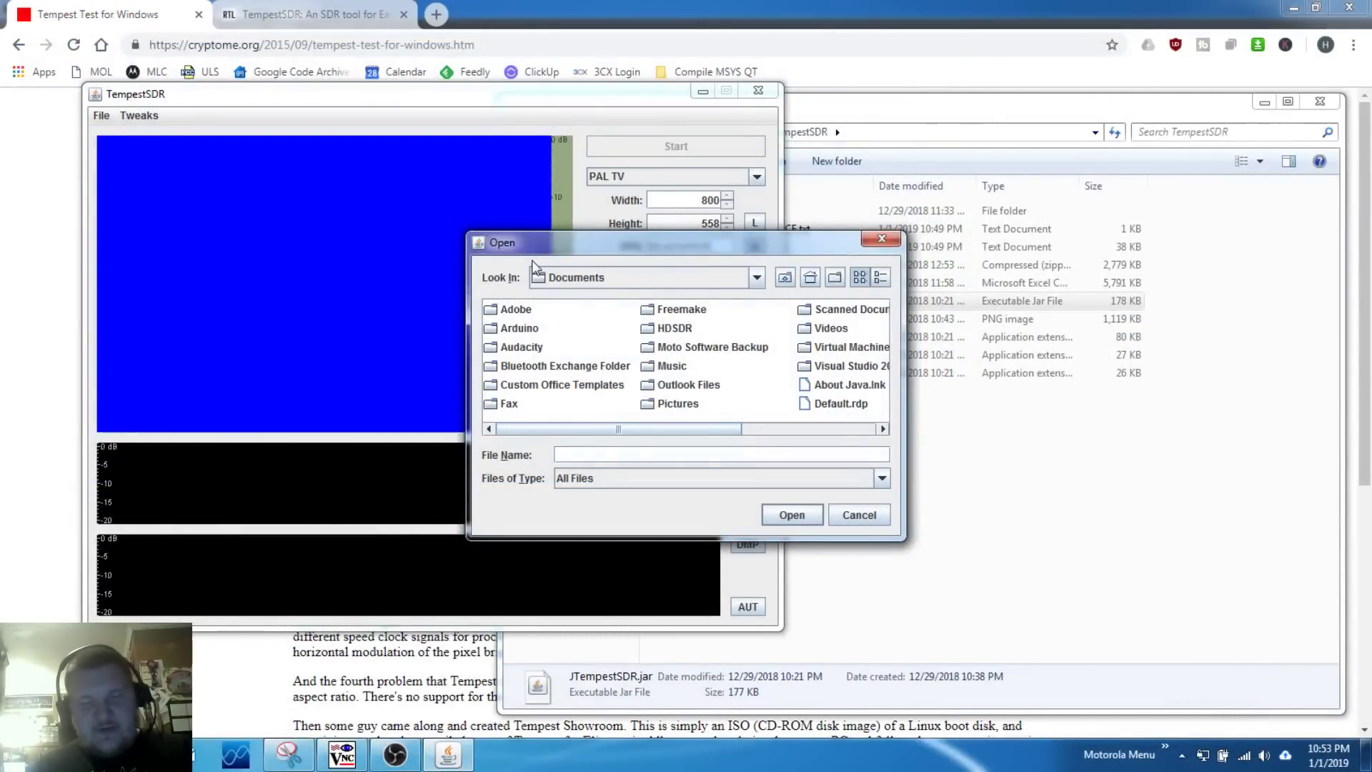
{"action": "key", "text": "ctrl+v"}
{"action": "key", "text": "Return"}
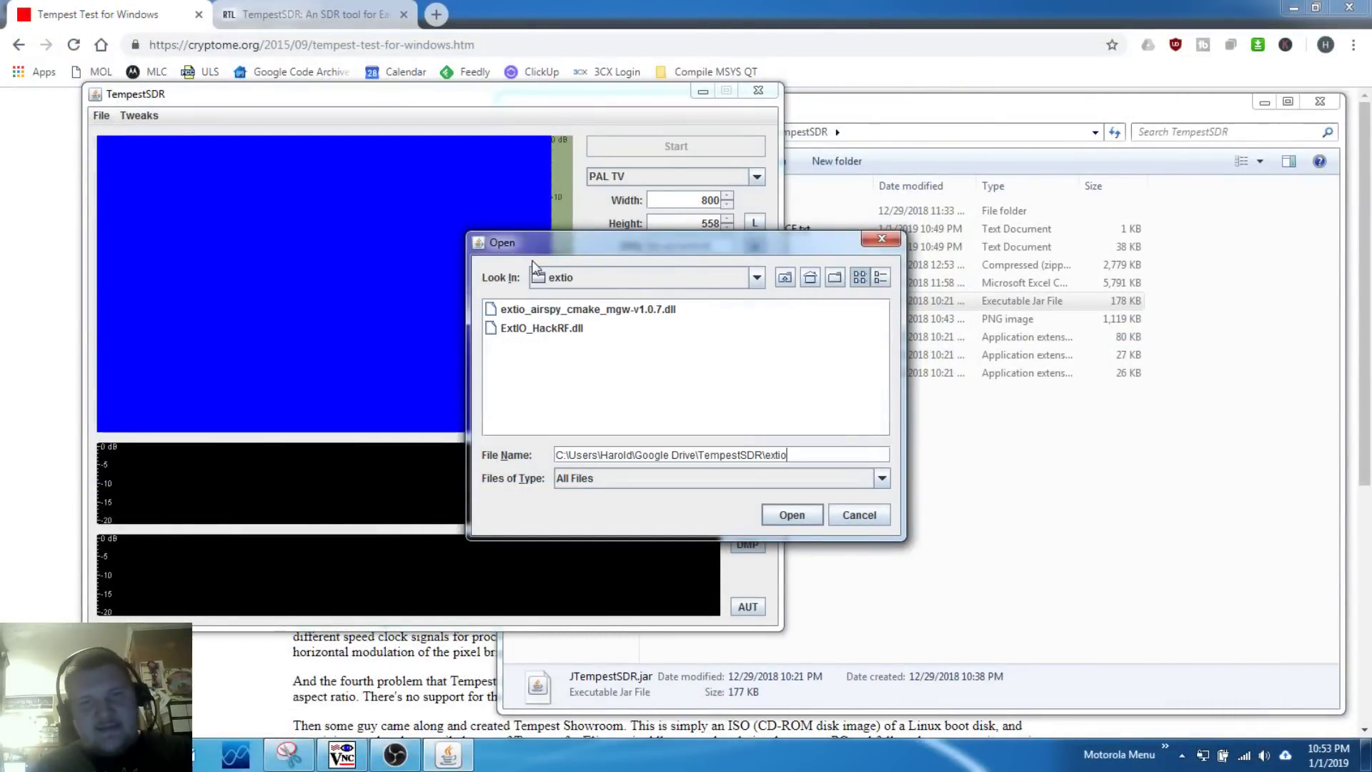
{"action": "left_click", "coordinate": [547, 312]}
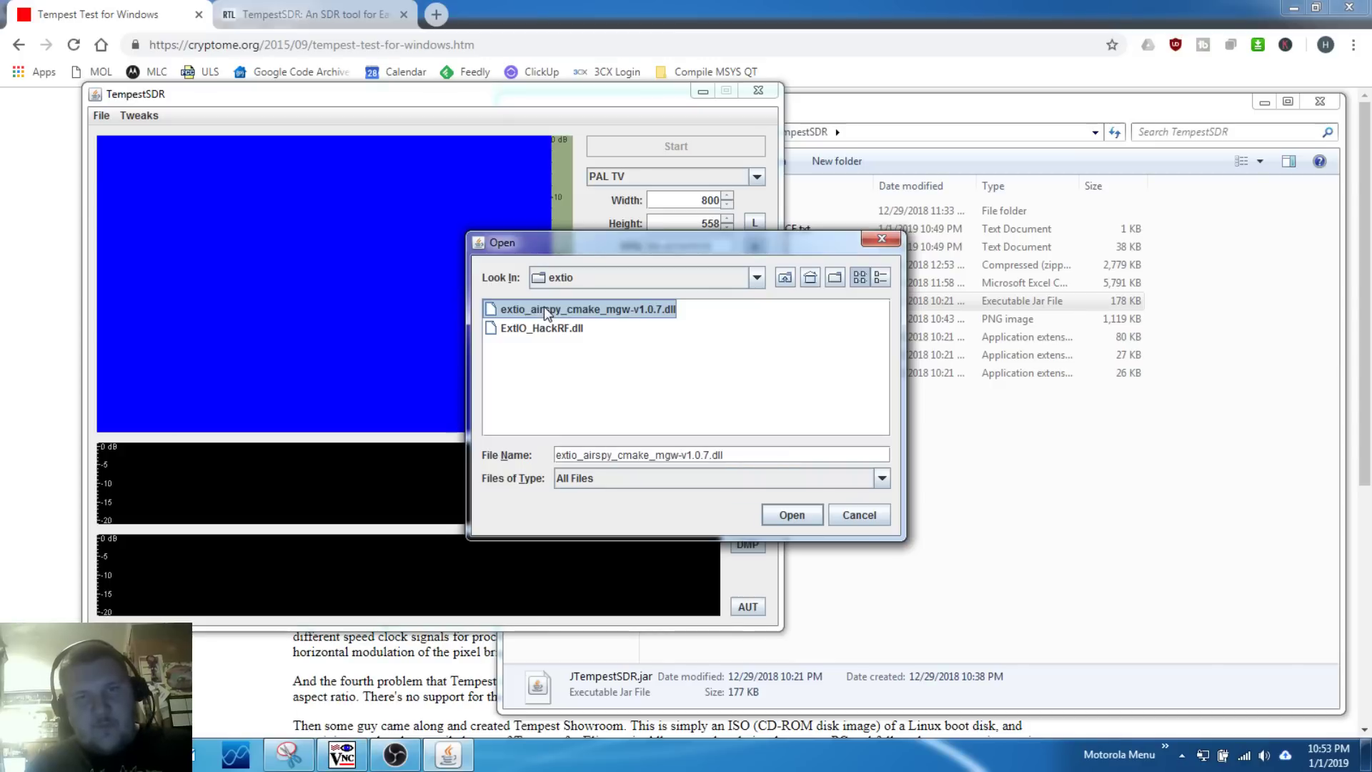
{"action": "left_click", "coordinate": [796, 518]}
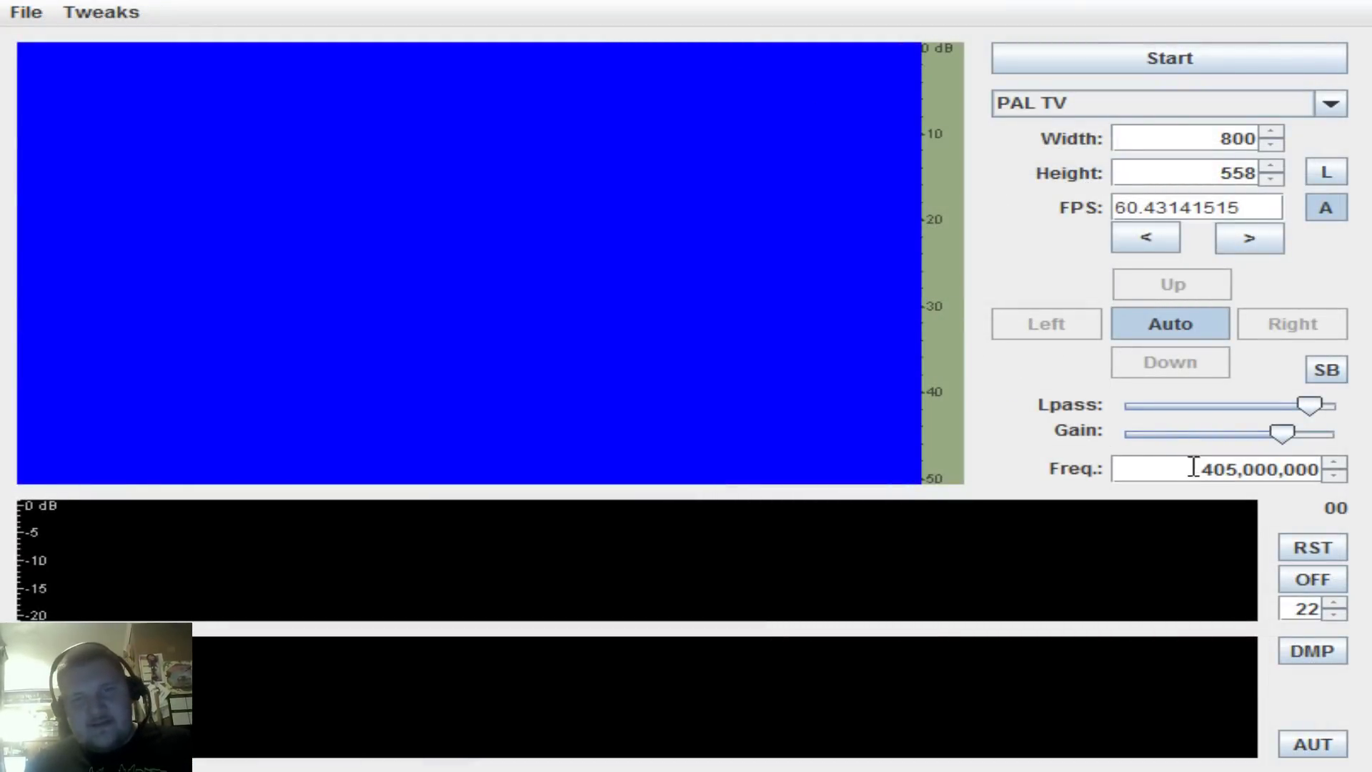
{"action": "left_click", "coordinate": [1132, 63]}
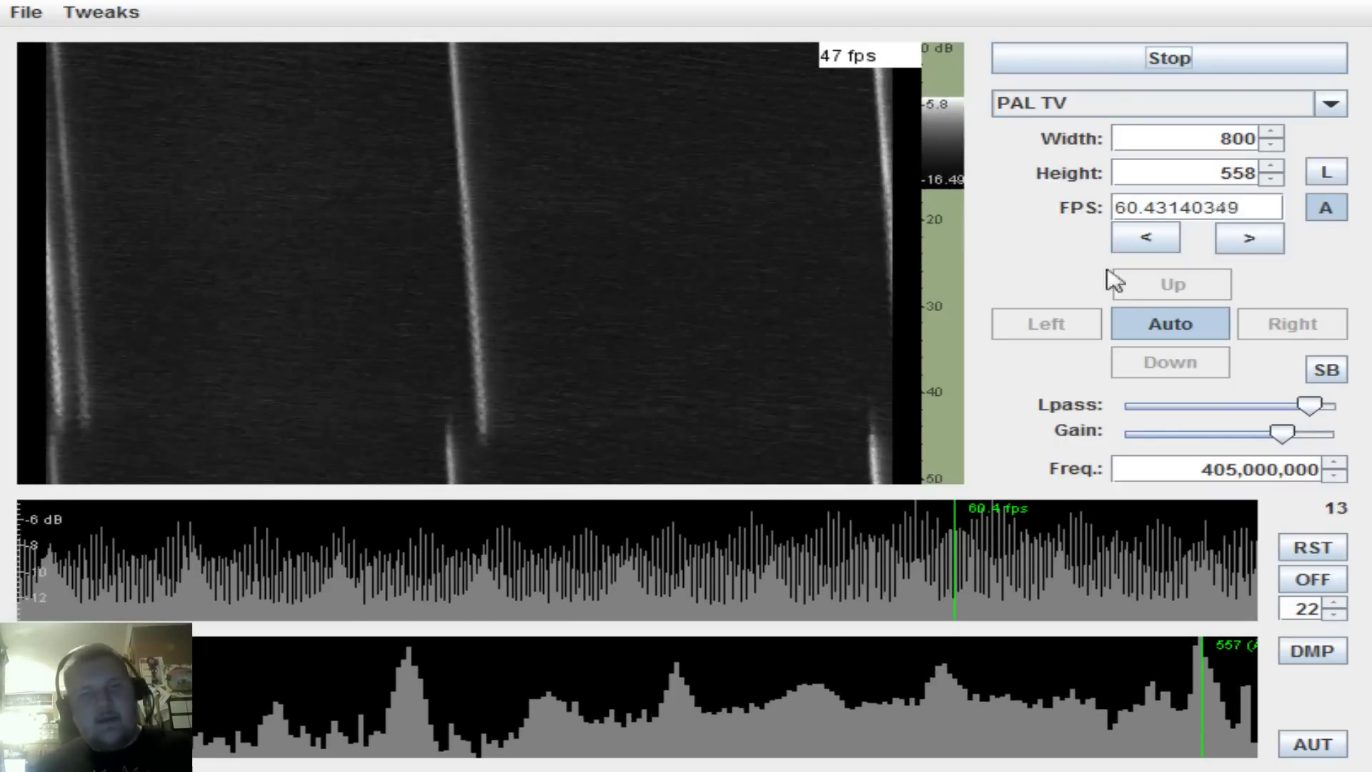
Step: Try candidate line heights such as 777, 869 and 489 px with frame rates of about 75.5, 78.3 and 62.9 fps
{"action": "left_click", "coordinate": [904, 672]}
{"action": "left_click", "coordinate": [754, 679]}
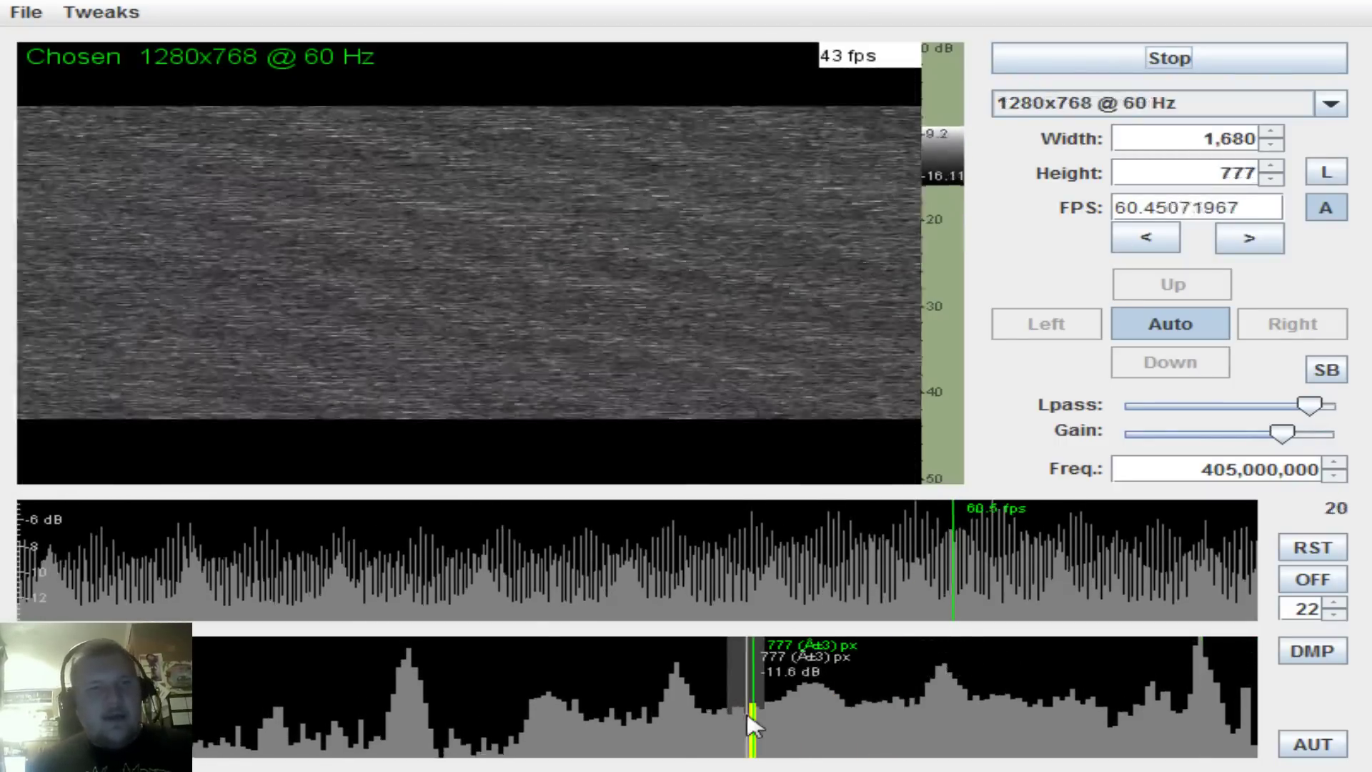
{"action": "left_click", "coordinate": [347, 579]}
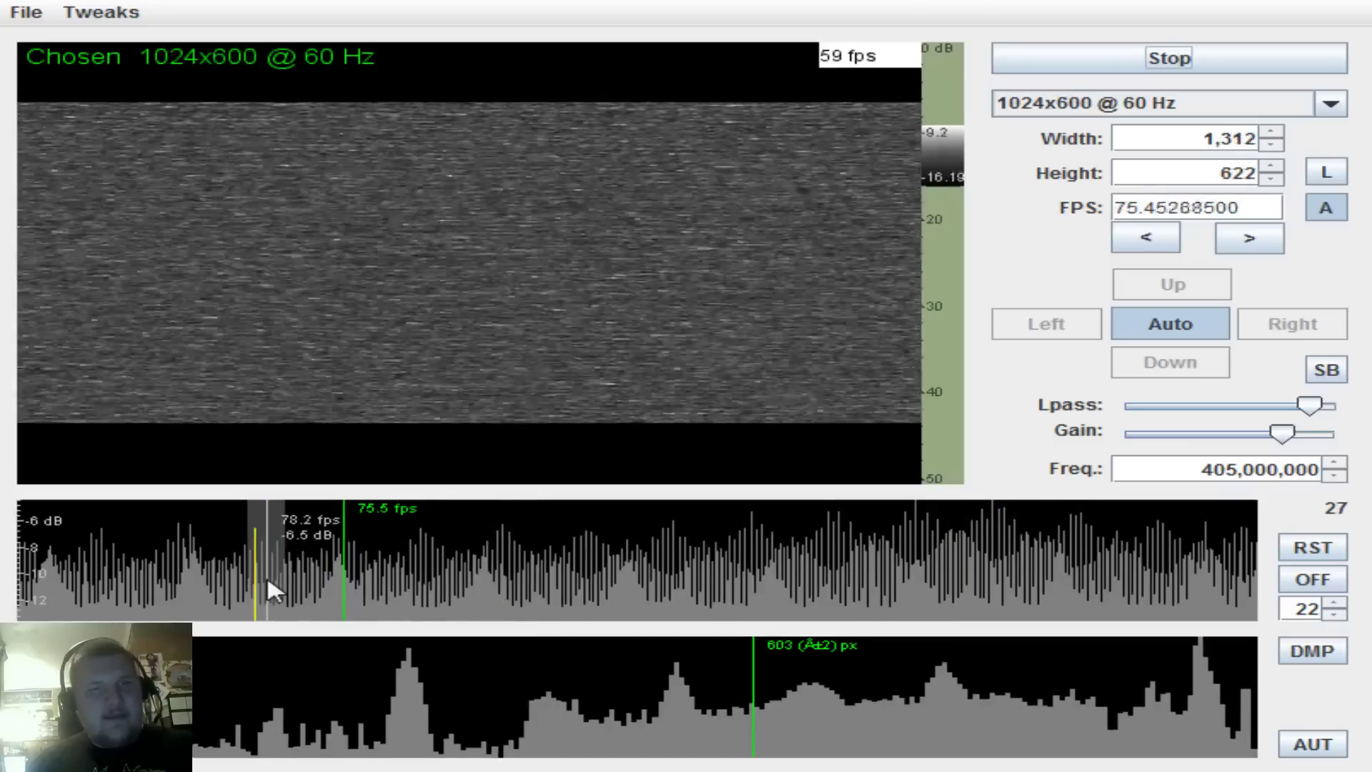
{"action": "left_click", "coordinate": [255, 579]}
{"action": "left_click", "coordinate": [398, 697]}
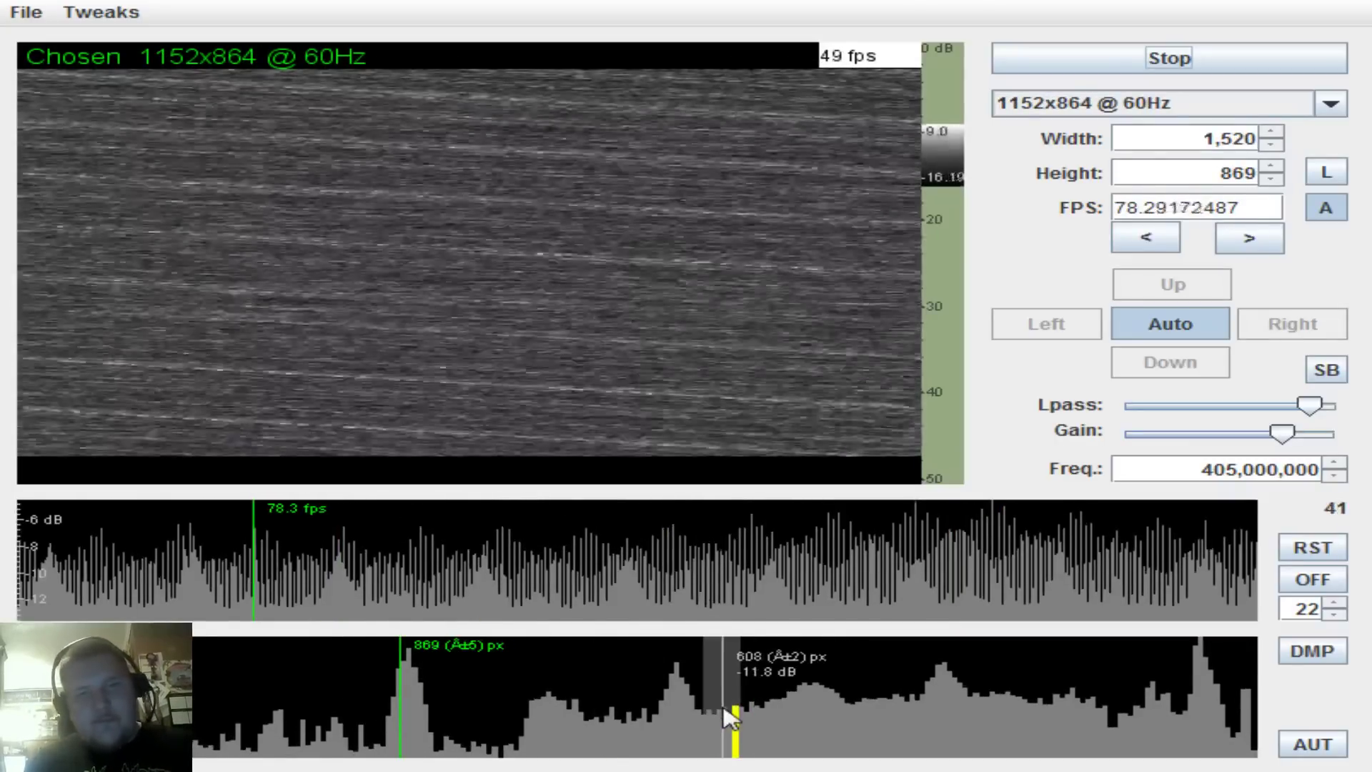
{"action": "left_click", "coordinate": [729, 715]}
{"action": "left_click", "coordinate": [848, 704]}
{"action": "left_click", "coordinate": [1008, 704]}
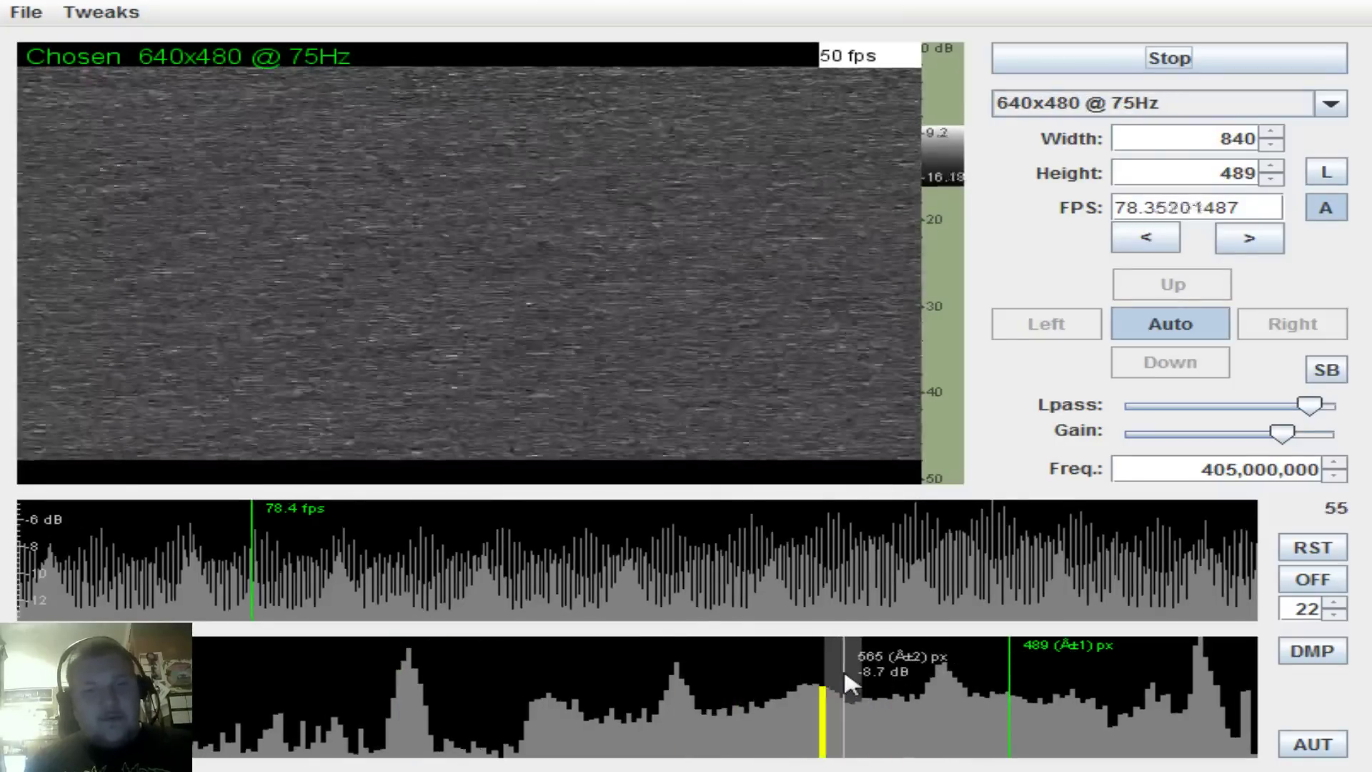
{"action": "left_click", "coordinate": [847, 579]}
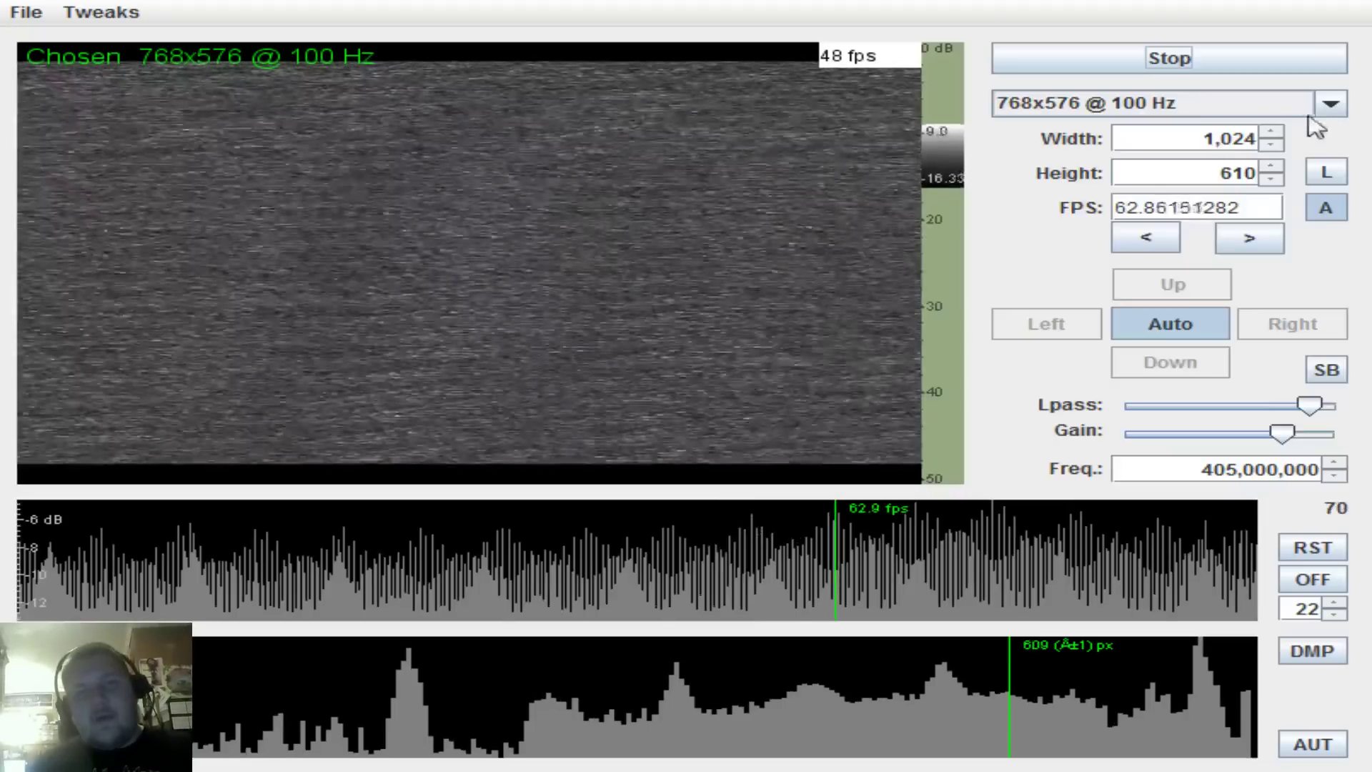
{"action": "left_click", "coordinate": [1330, 105]}
{"action": "left_click_drag", "start_coordinate": [1331, 176], "coordinate": [1339, 281]}
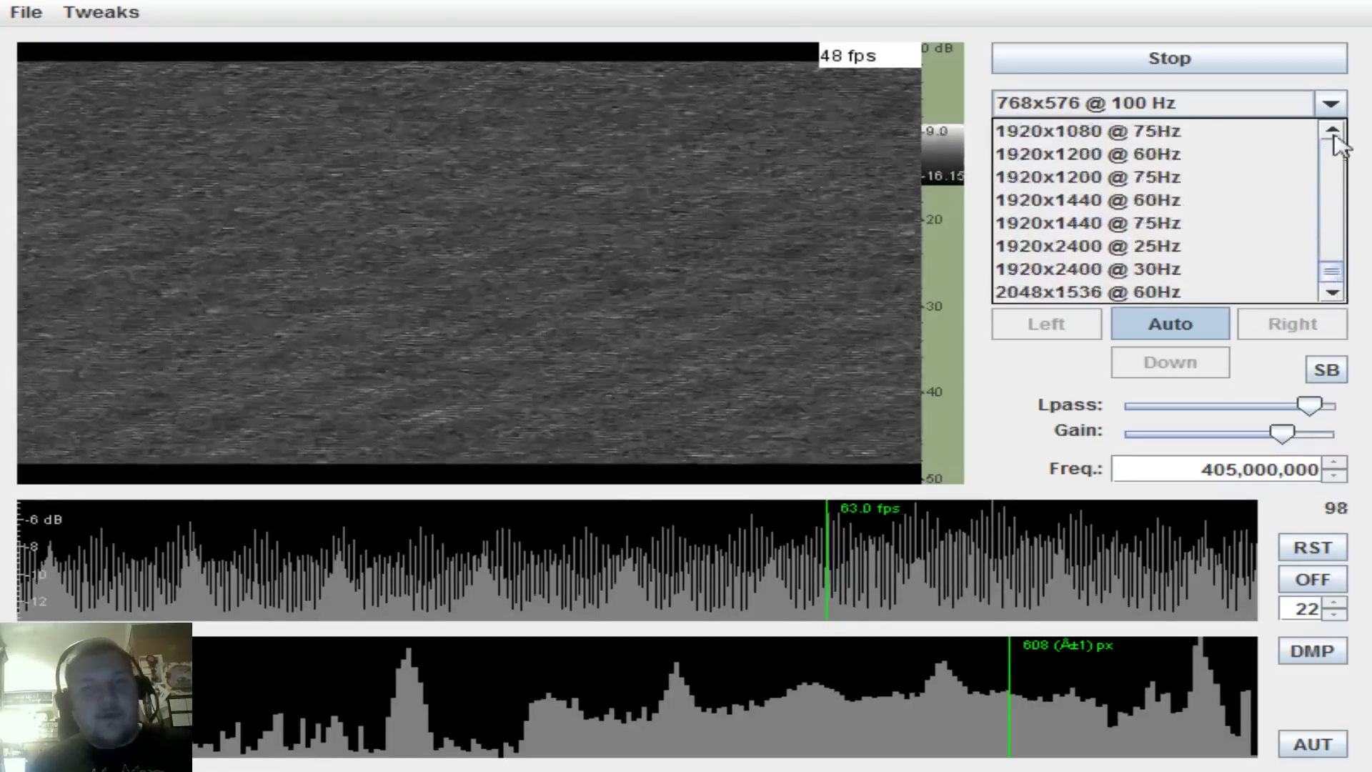
{"action": "left_click", "coordinate": [1333, 108]}
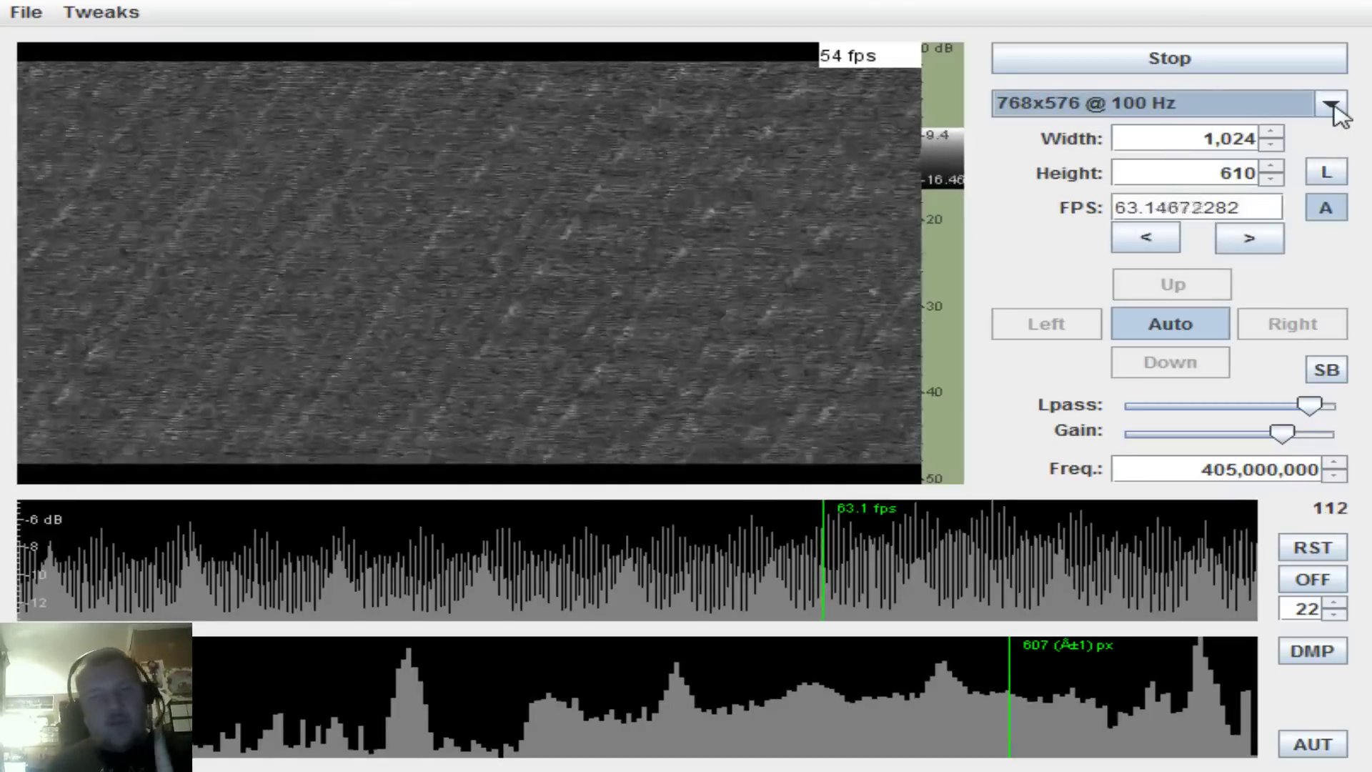
Step: Auto-detect the video mode and try frame rates of about 59.3, 60.1 and 61.2 fps
{"action": "left_click", "coordinate": [1304, 748]}
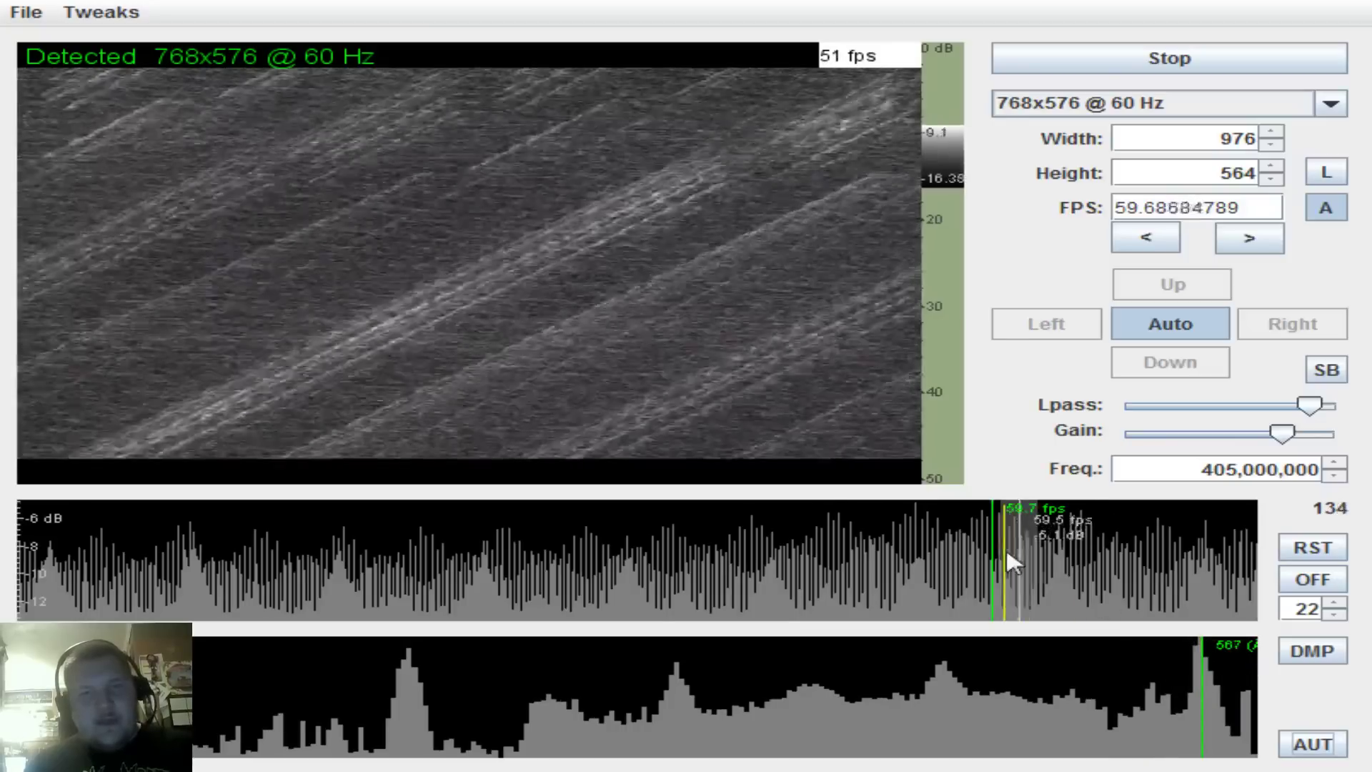
{"action": "left_click", "coordinate": [1030, 558]}
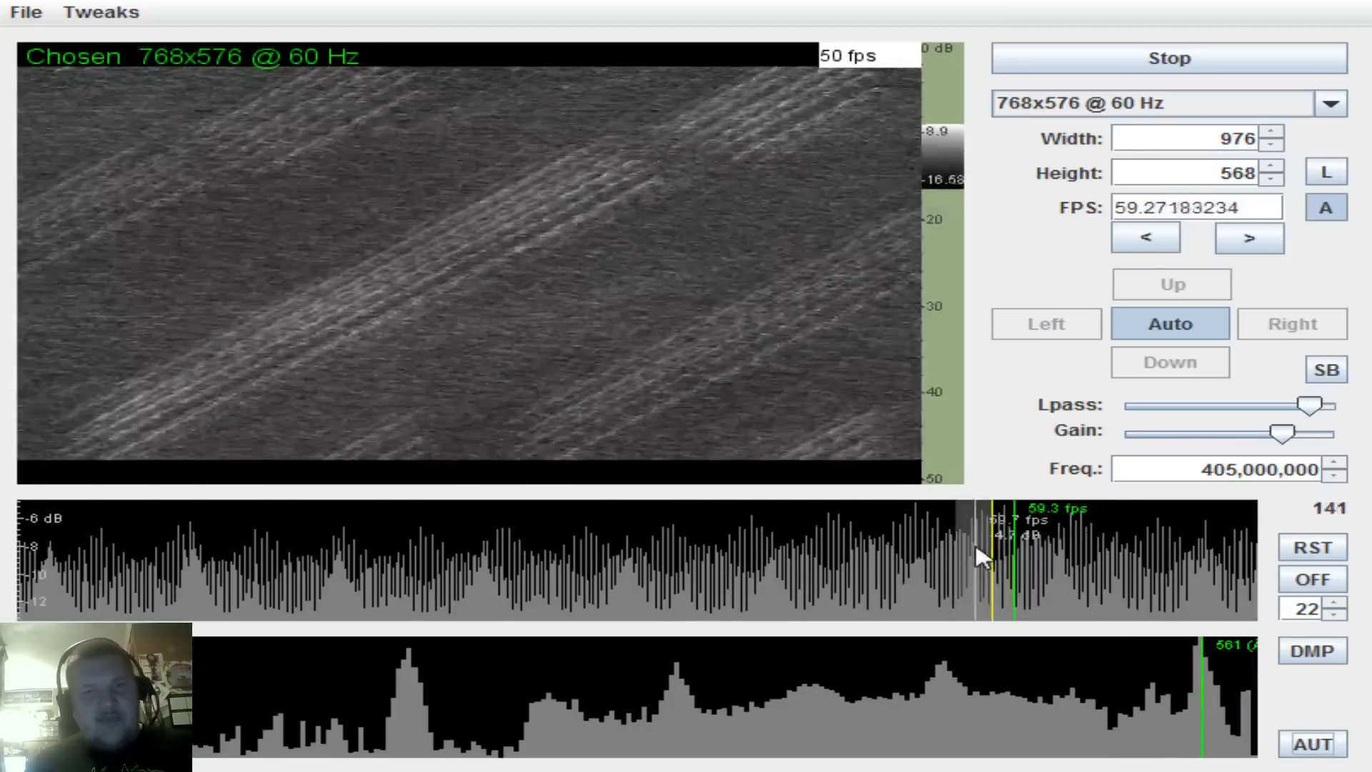
{"action": "left_click", "coordinate": [999, 558]}
{"action": "left_click", "coordinate": [962, 558]}
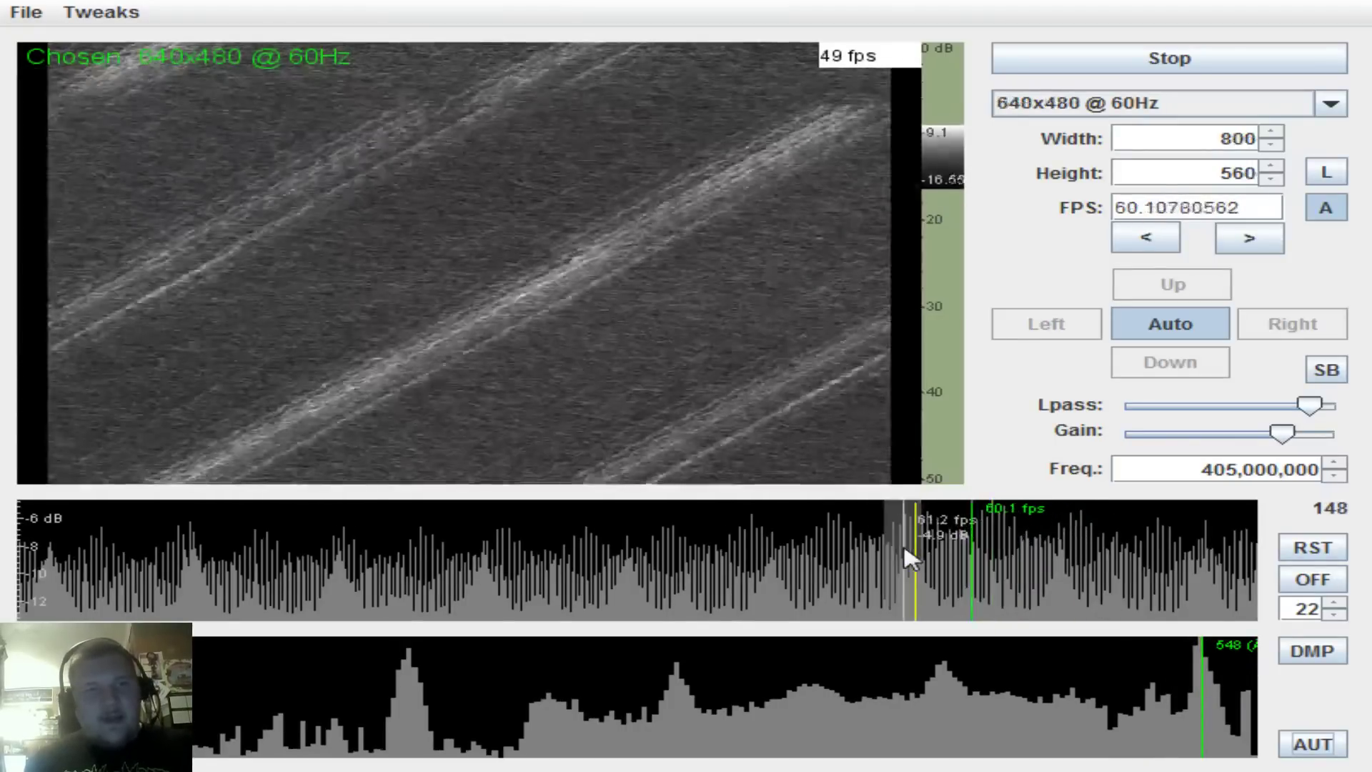
{"action": "left_click", "coordinate": [879, 558]}
{"action": "left_click", "coordinate": [829, 559]}
{"action": "left_click", "coordinate": [916, 561]}
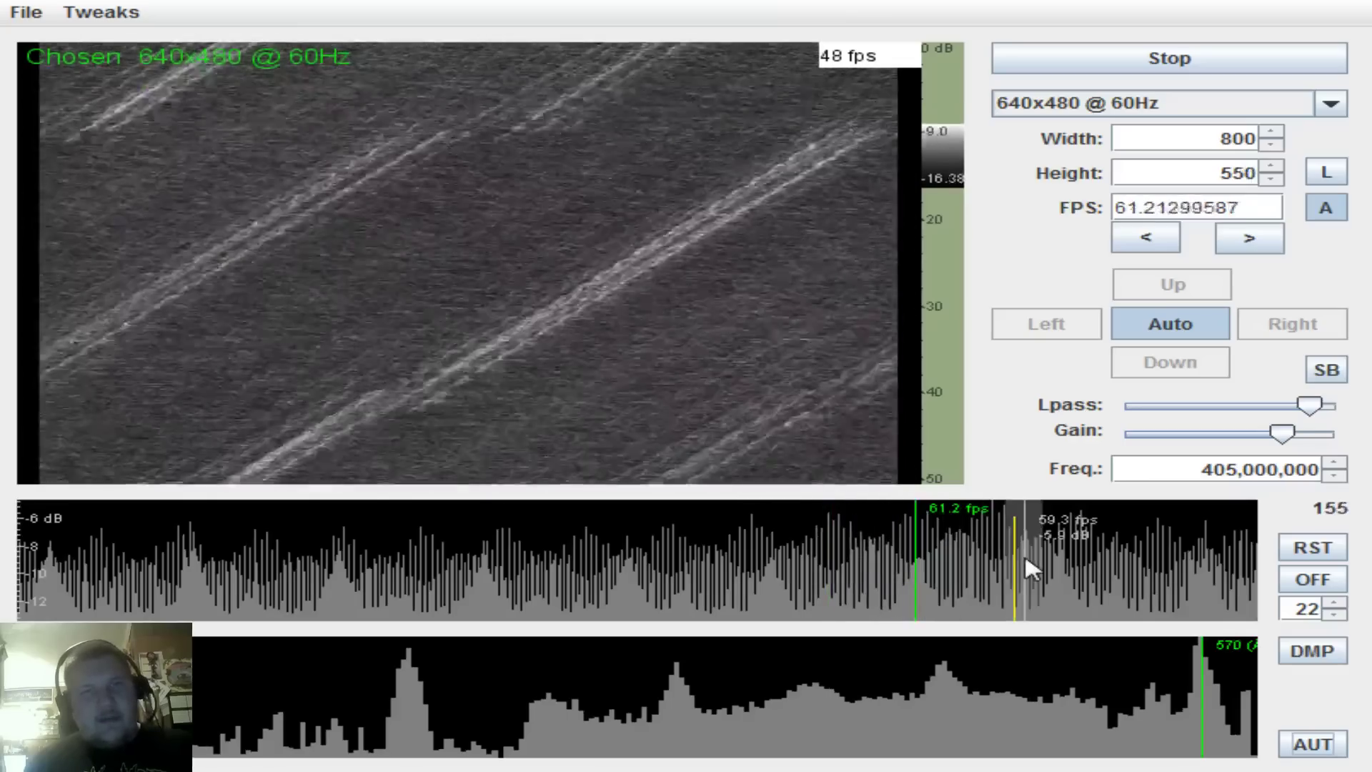
Step: Try lower frame rates, including about 57.8 fps and 55.9 fps, against the interference pattern
{"action": "left_click", "coordinate": [1028, 559]}
{"action": "left_click", "coordinate": [1085, 558]}
{"action": "left_click", "coordinate": [1106, 562]}
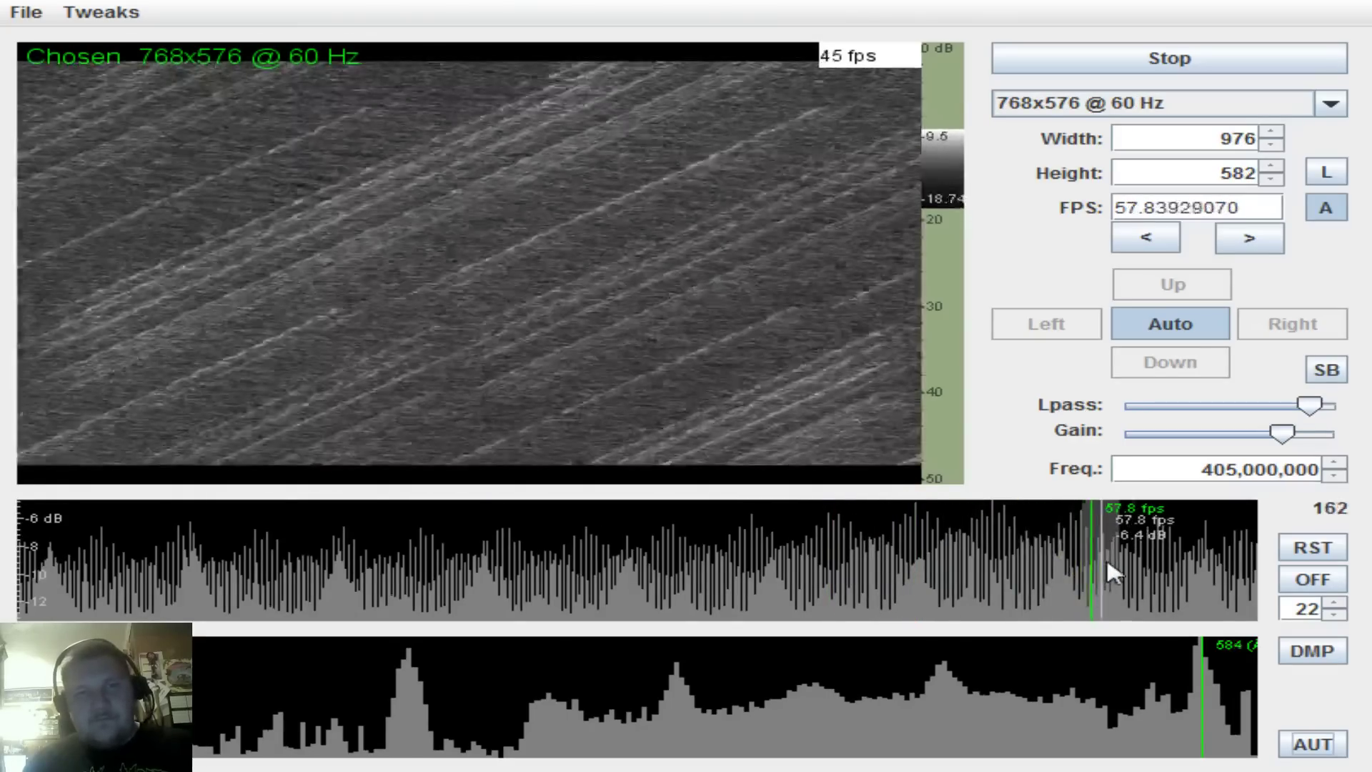
{"action": "left_click", "coordinate": [1144, 561]}
{"action": "left_click", "coordinate": [1192, 560]}
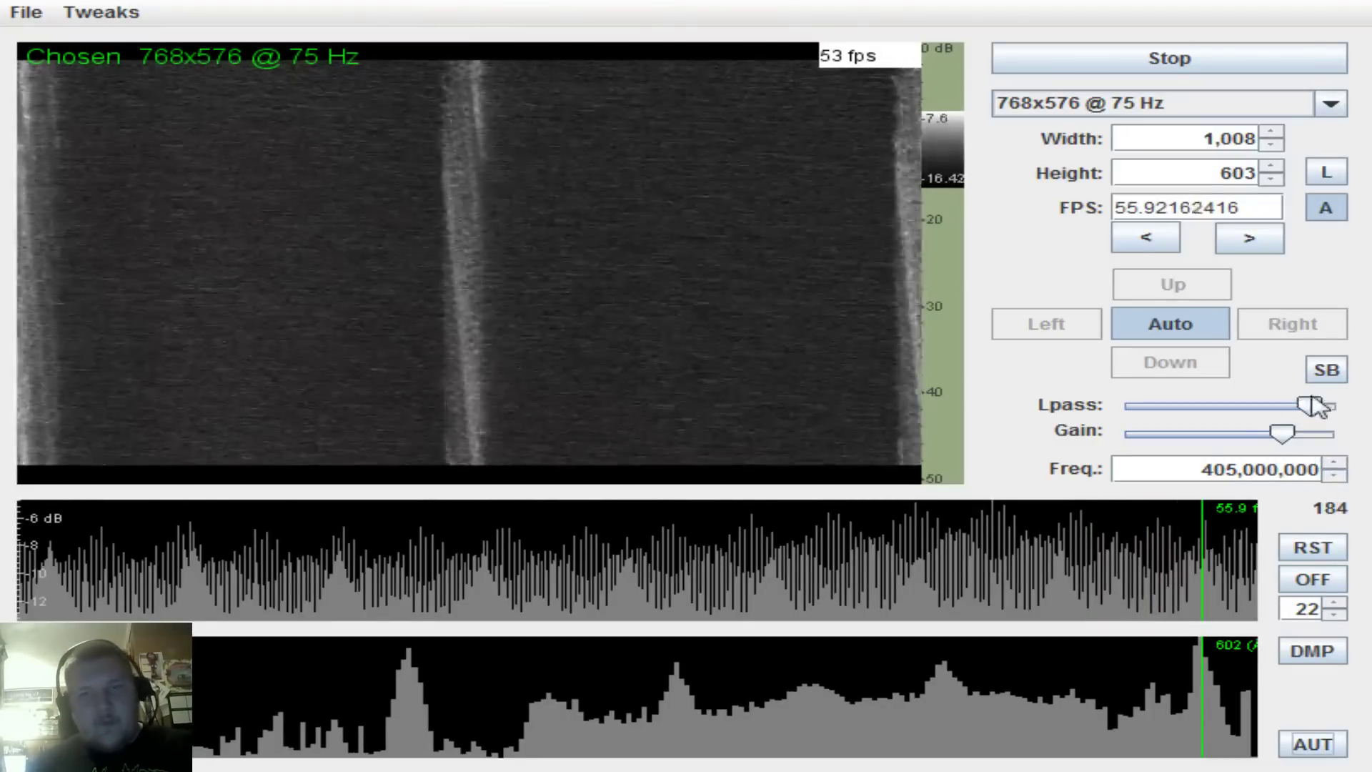
Step: Lower the low-pass level to about one third and turn off autogain after lowpass
{"action": "left_click_drag", "start_coordinate": [1309, 405], "coordinate": [1210, 417]}
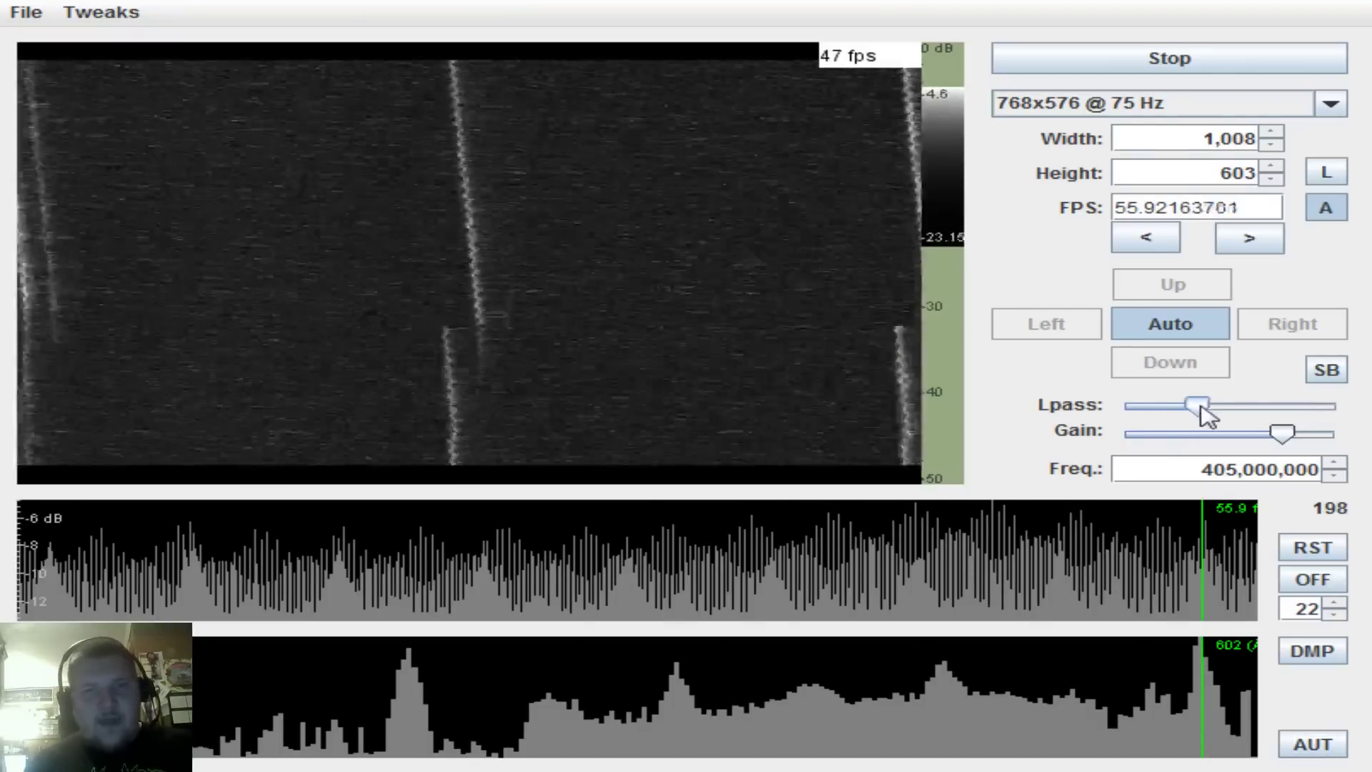
{"action": "left_click", "coordinate": [113, 12]}
{"action": "left_click", "coordinate": [125, 95]}
{"action": "left_click", "coordinate": [106, 12]}
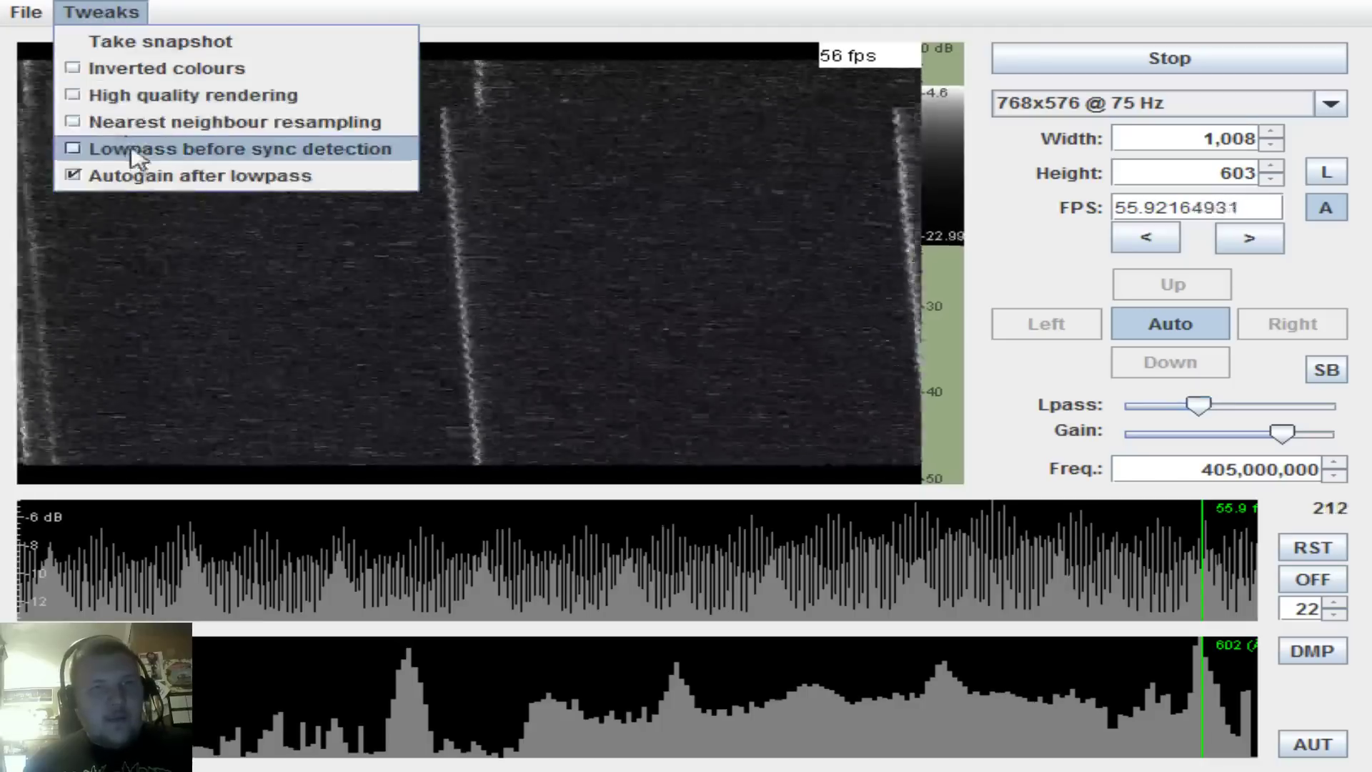
{"action": "left_click", "coordinate": [252, 179]}
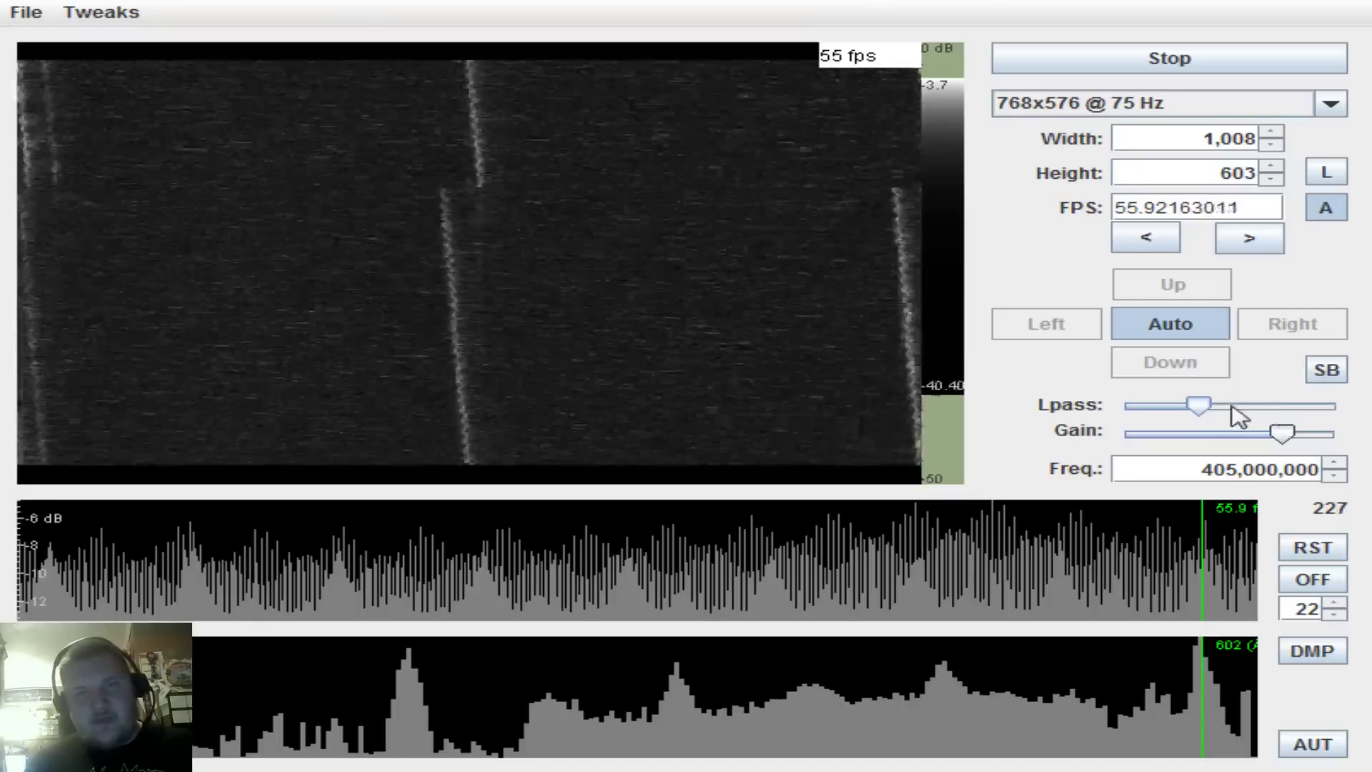
Step: Reset the correlation plots with a 718 px line height selected and retune the receiver to 410,000,000 Hz
{"action": "left_click", "coordinate": [1322, 550]}
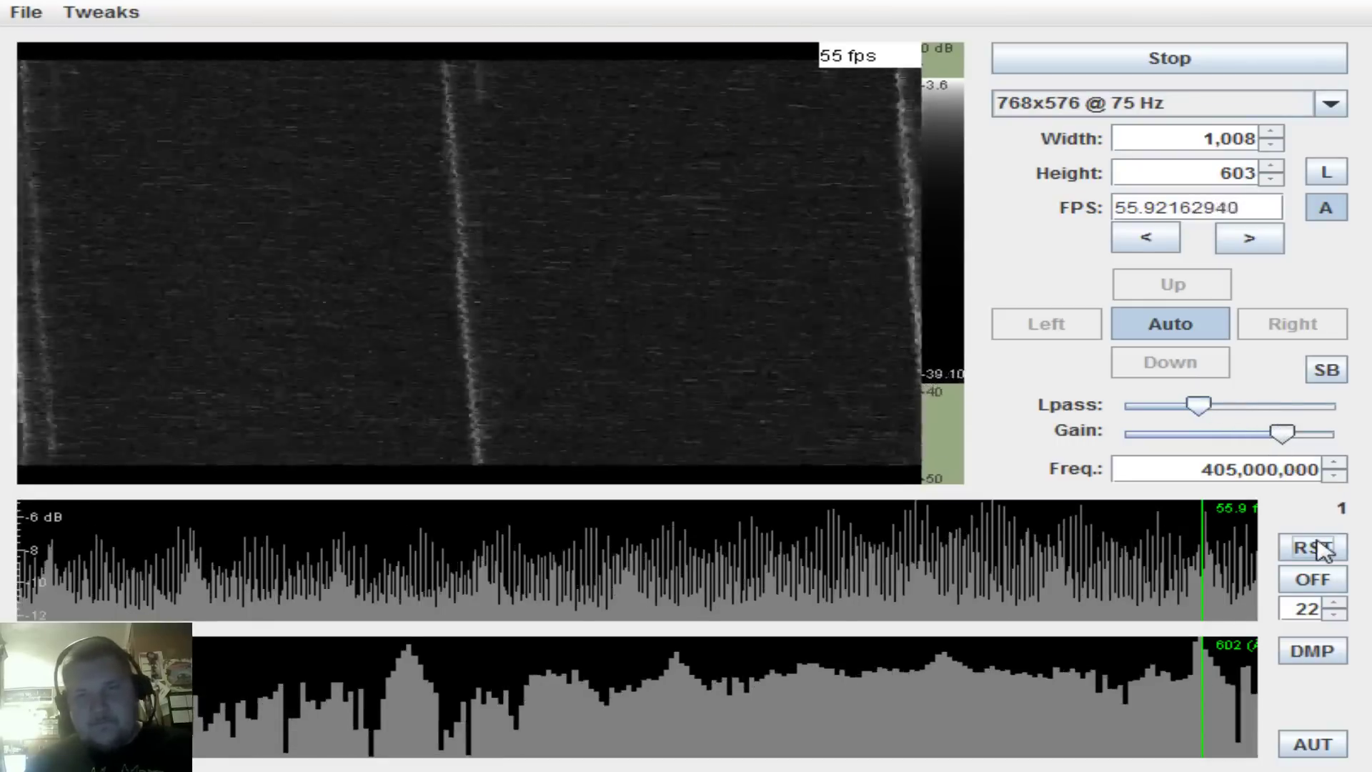
{"action": "left_click", "coordinate": [947, 668]}
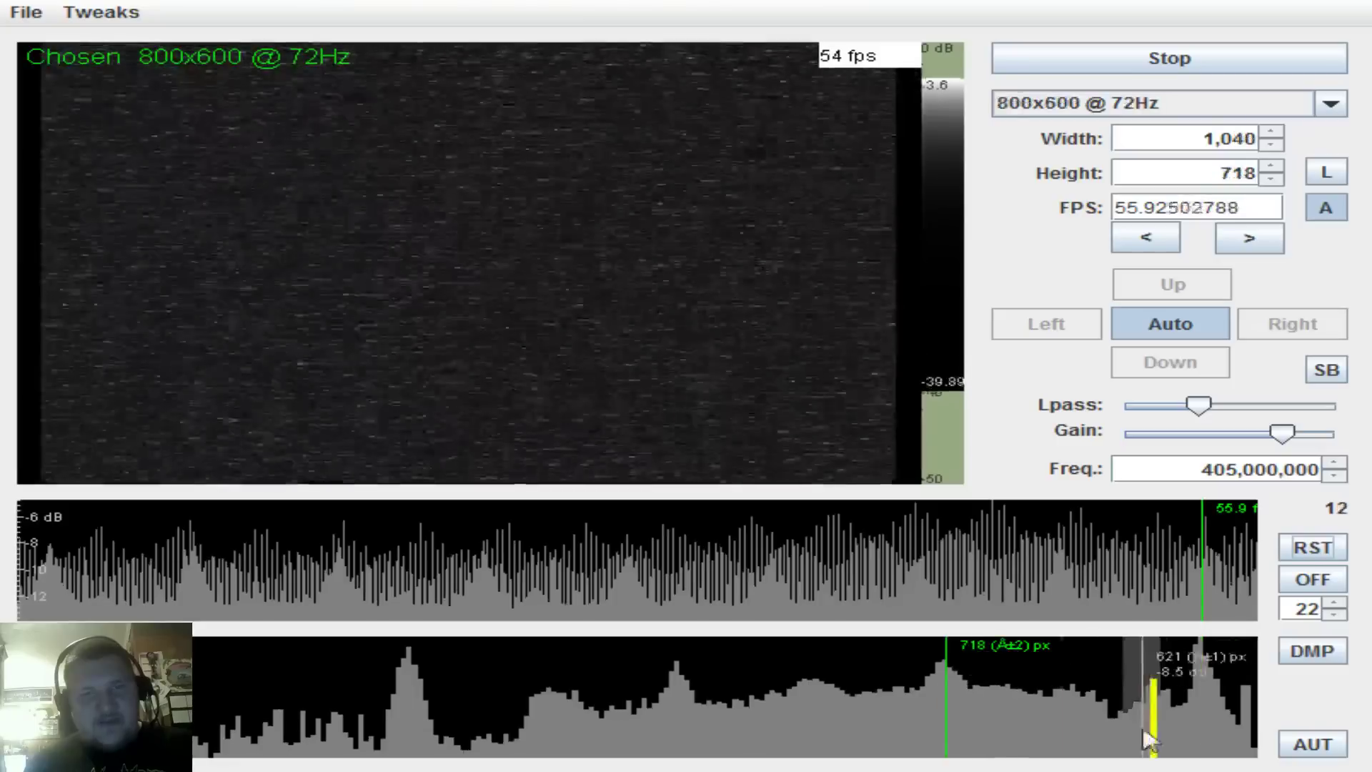
{"action": "left_click", "coordinate": [1334, 462]}
{"action": "left_click", "coordinate": [1122, 463]}
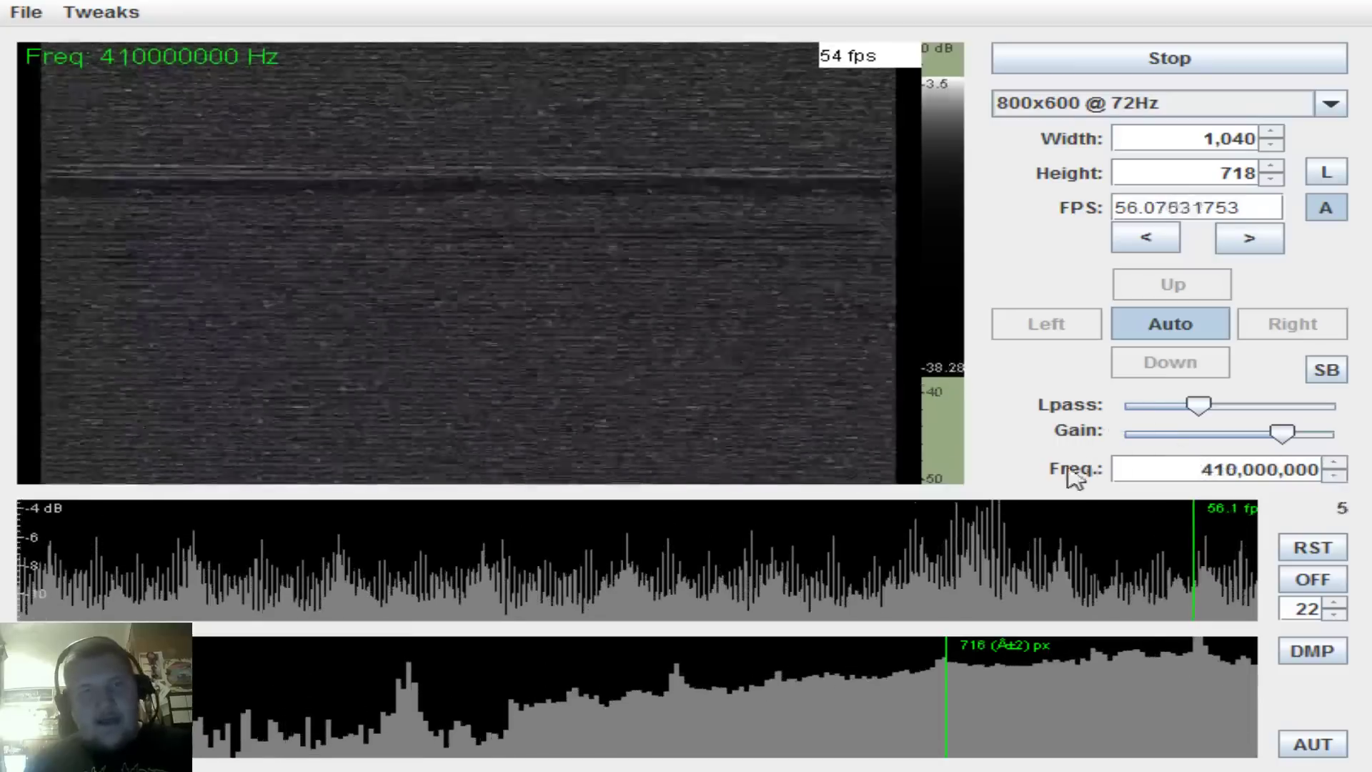
Step: Auto-detect the mode, choose the frame rate of about 60.4 fps for 640x480 @ 60Hz, and raise the low-pass close to maximum
{"action": "left_click", "coordinate": [1308, 747]}
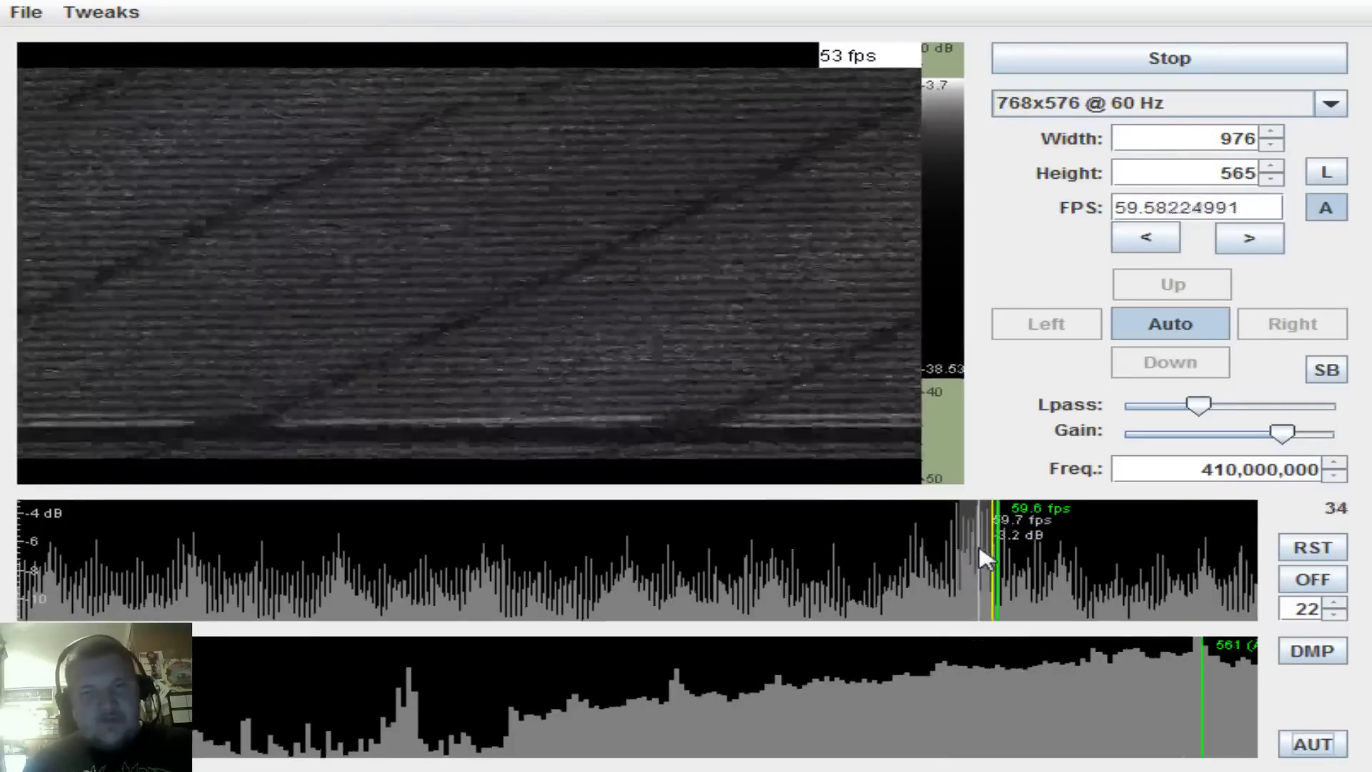
{"action": "left_click", "coordinate": [957, 559]}
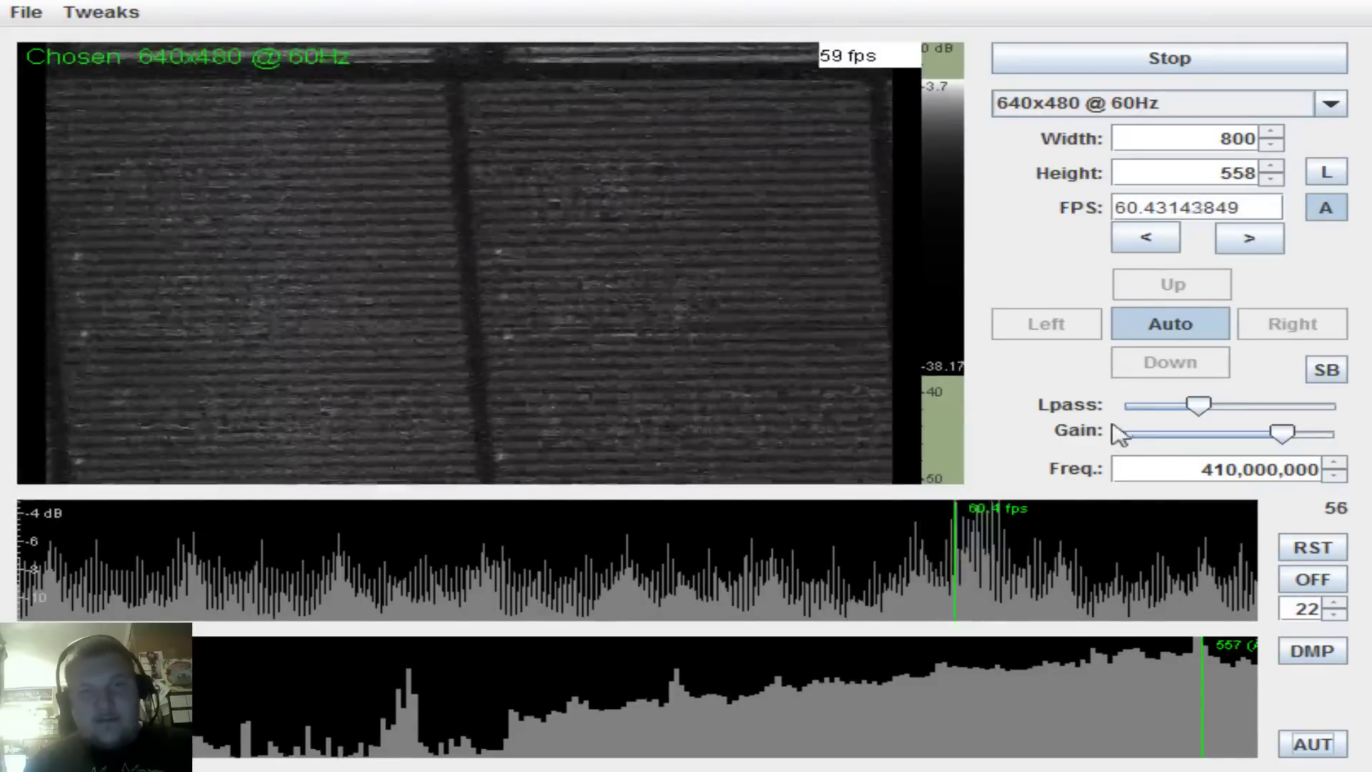
{"action": "left_click_drag", "start_coordinate": [1199, 405], "coordinate": [1323, 408]}
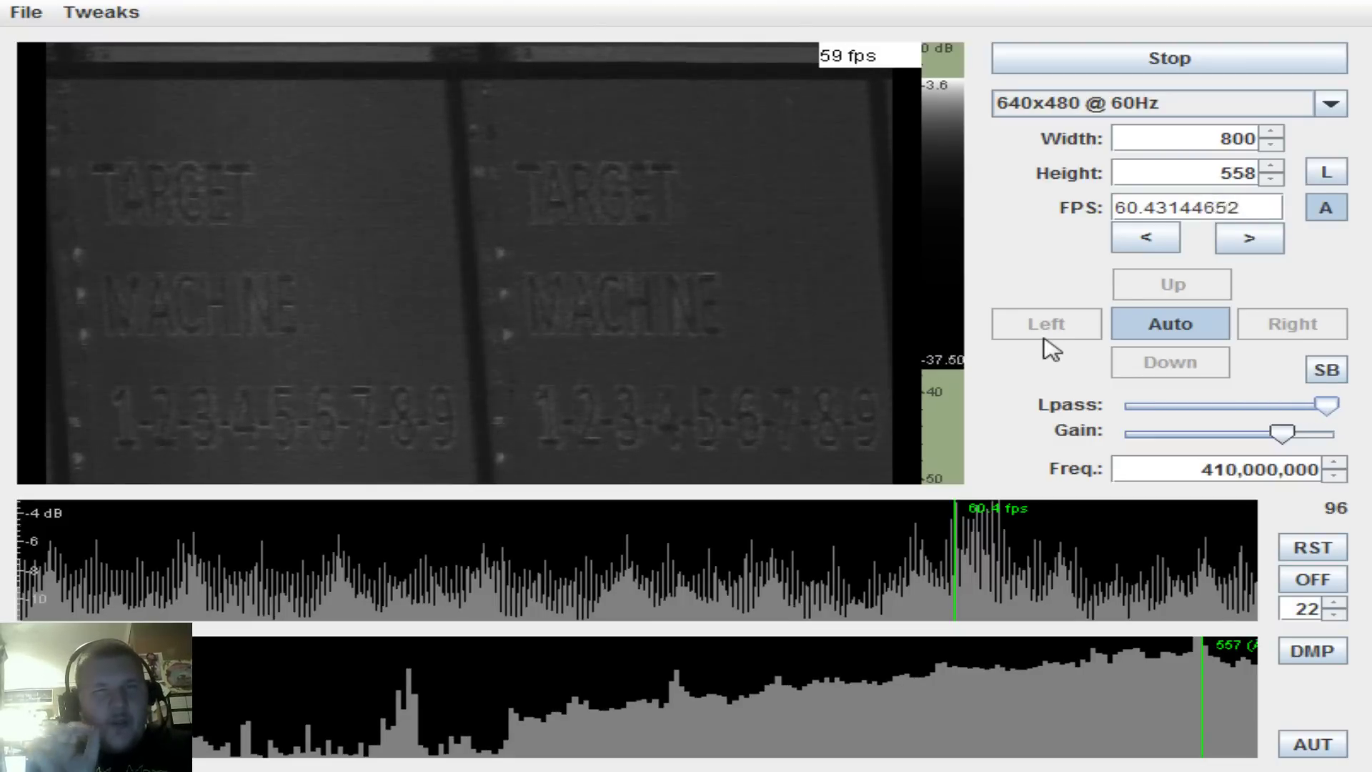
Step: Enable high quality rendering and move the Airspy settings window out of the way of the reconstructed image
{"action": "left_click", "coordinate": [102, 15]}
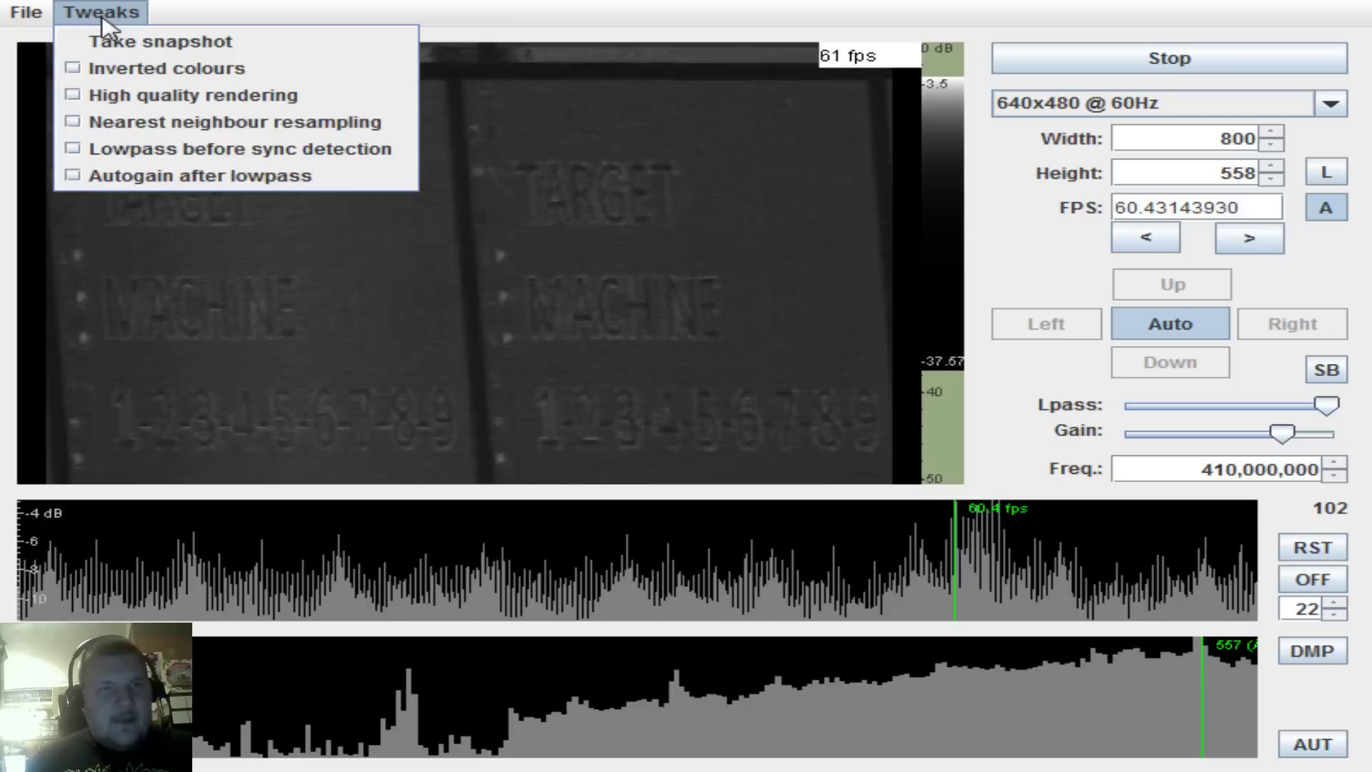
{"action": "left_click", "coordinate": [136, 106]}
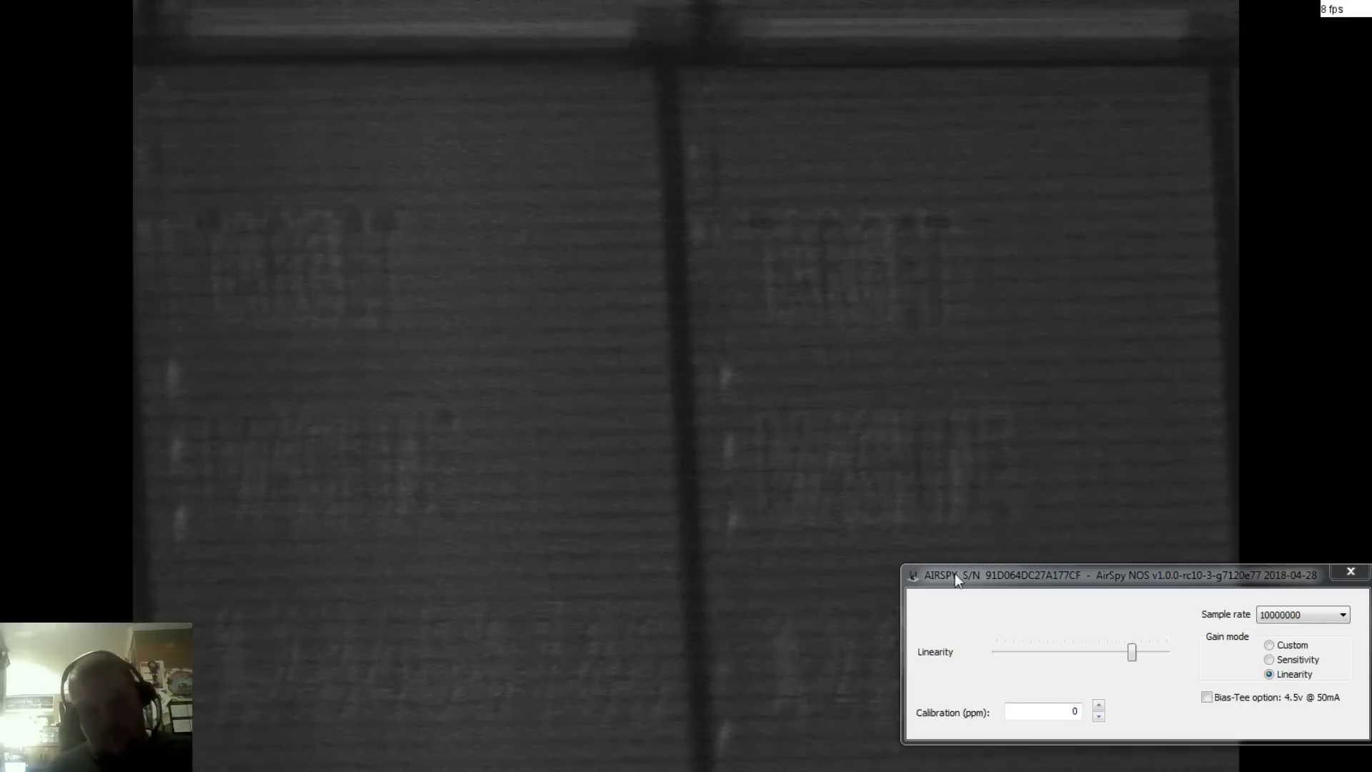
{"action": "left_click_drag", "start_coordinate": [954, 573], "coordinate": [1018, 739]}
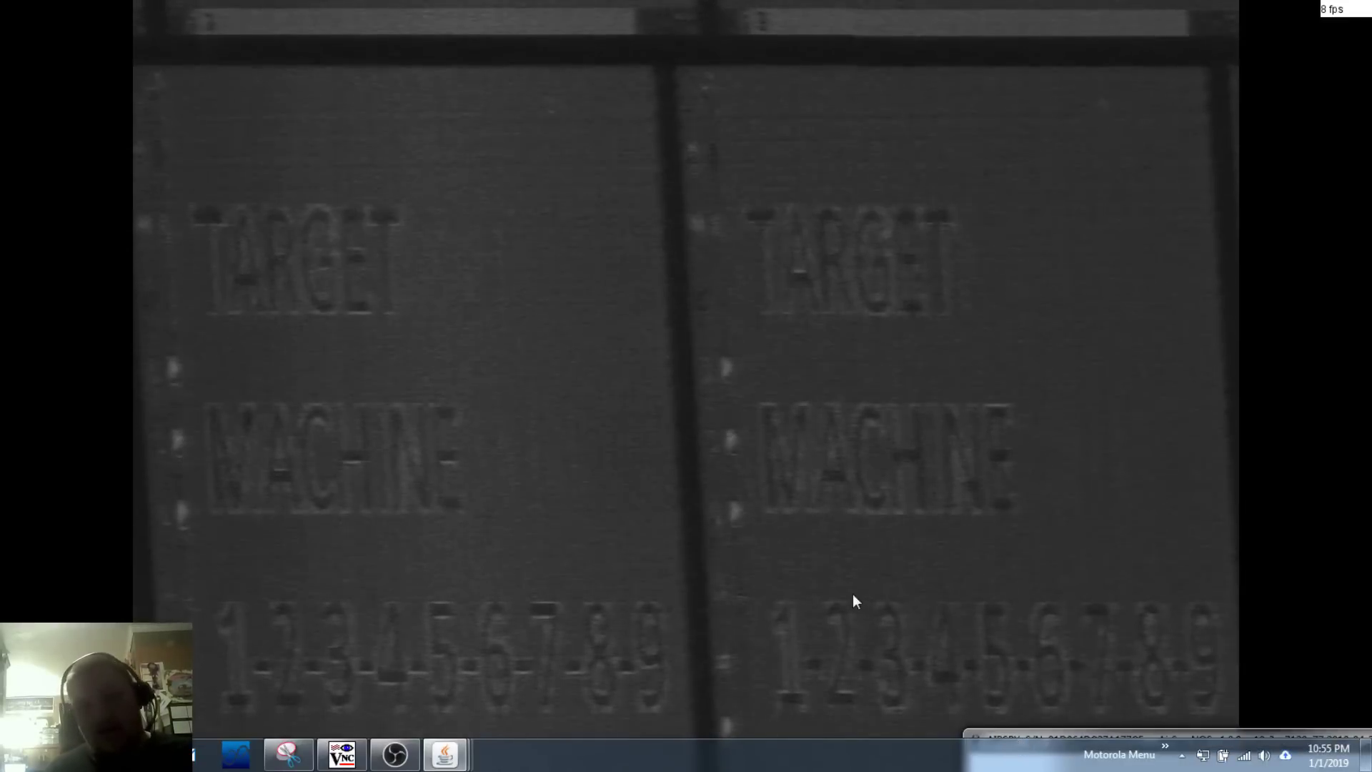
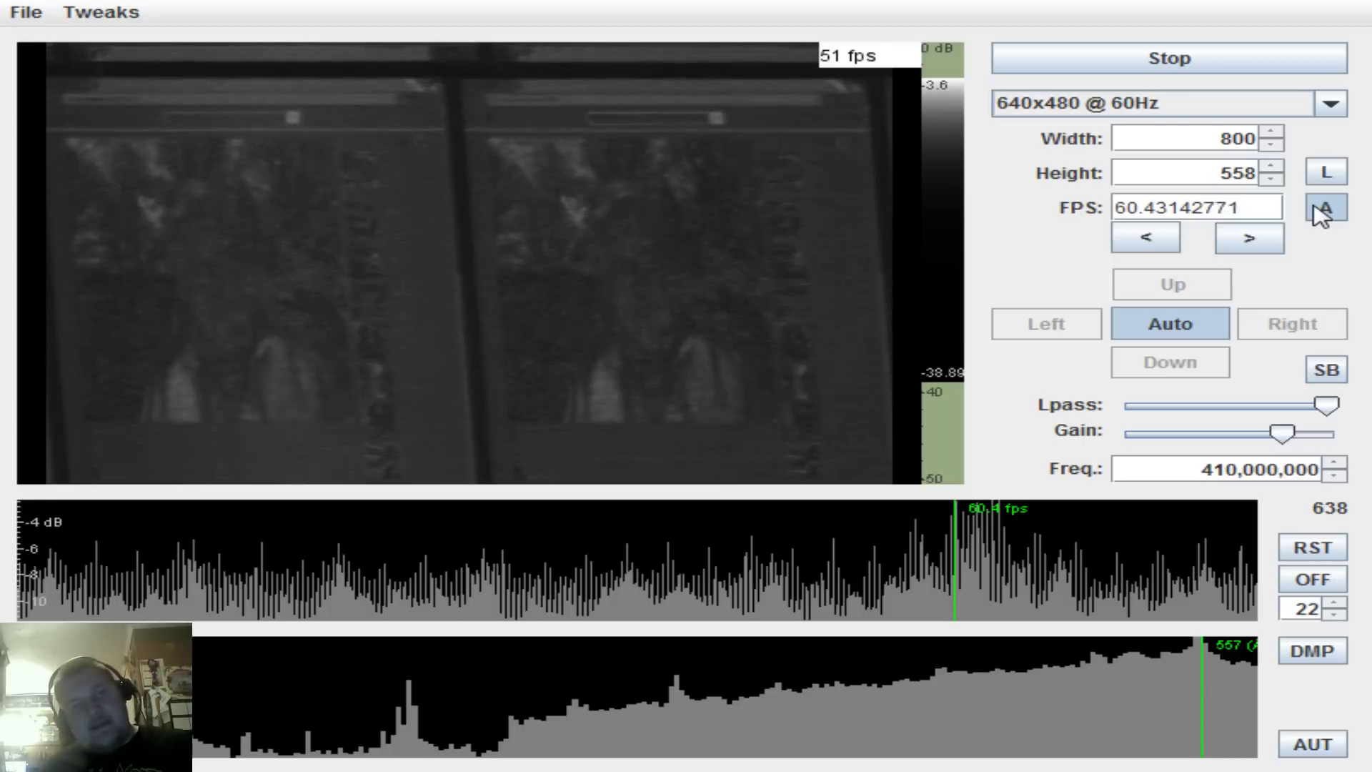
Step: Increase the reconstructed image's width to 999 while keeping the height at 558
{"action": "left_click", "coordinate": [1271, 133]}
{"action": "left_click", "coordinate": [1271, 134]}
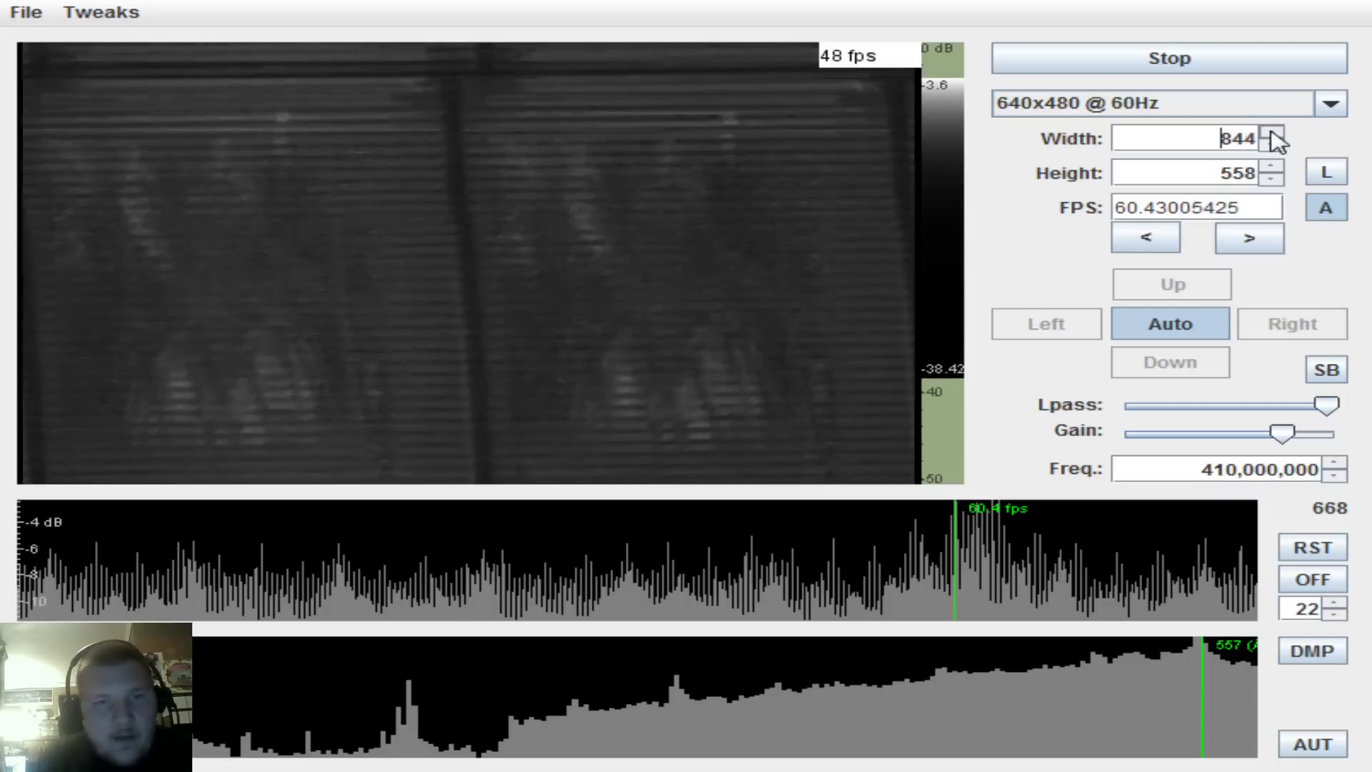
{"action": "left_click", "coordinate": [1272, 134]}
{"action": "left_click", "coordinate": [1271, 134]}
{"action": "left_click", "coordinate": [1271, 134]}
{"action": "left_click", "coordinate": [1271, 133]}
{"action": "left_click", "coordinate": [1272, 134]}
{"action": "left_click", "coordinate": [1271, 134]}
{"action": "left_click", "coordinate": [1272, 134]}
{"action": "left_click", "coordinate": [1271, 134]}
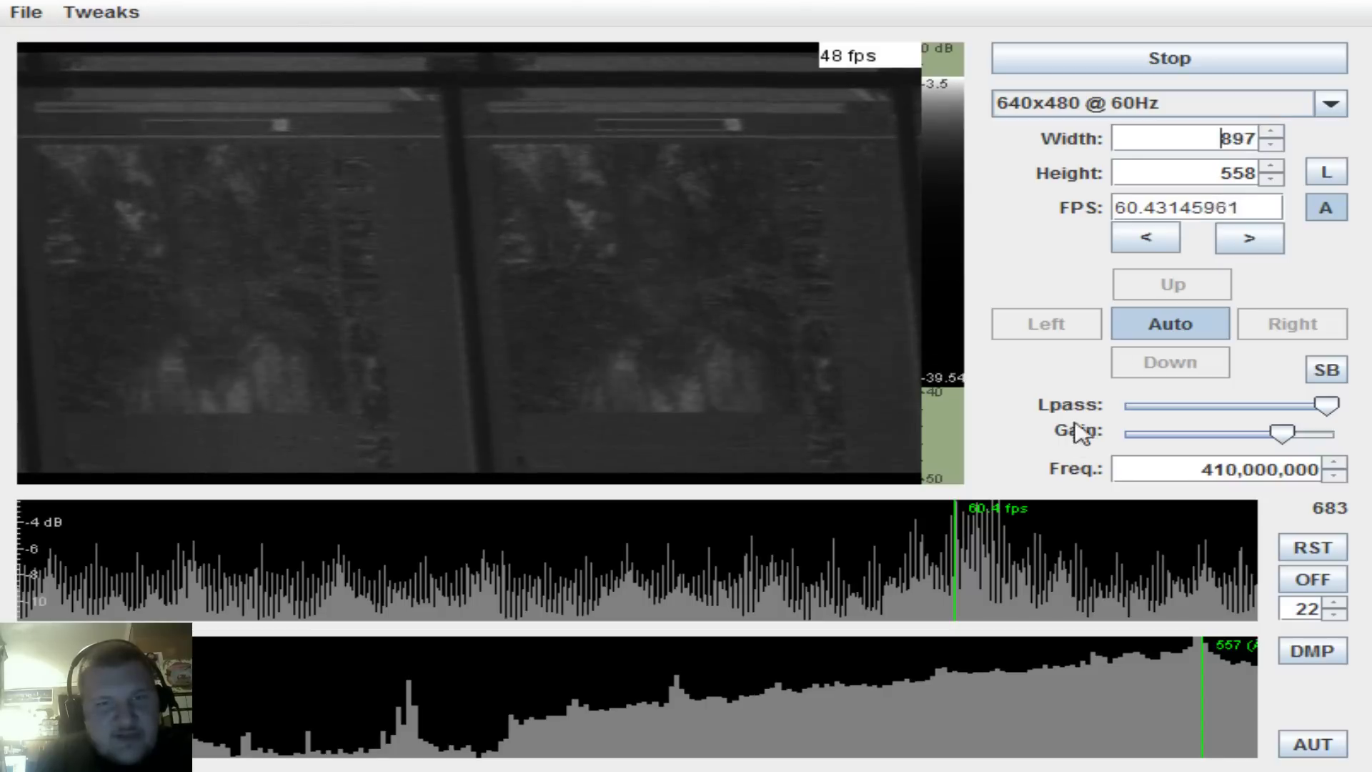
{"action": "left_click", "coordinate": [1272, 134]}
{"action": "left_click", "coordinate": [1271, 134]}
{"action": "left_click", "coordinate": [1271, 134]}
{"action": "left_click", "coordinate": [1271, 133]}
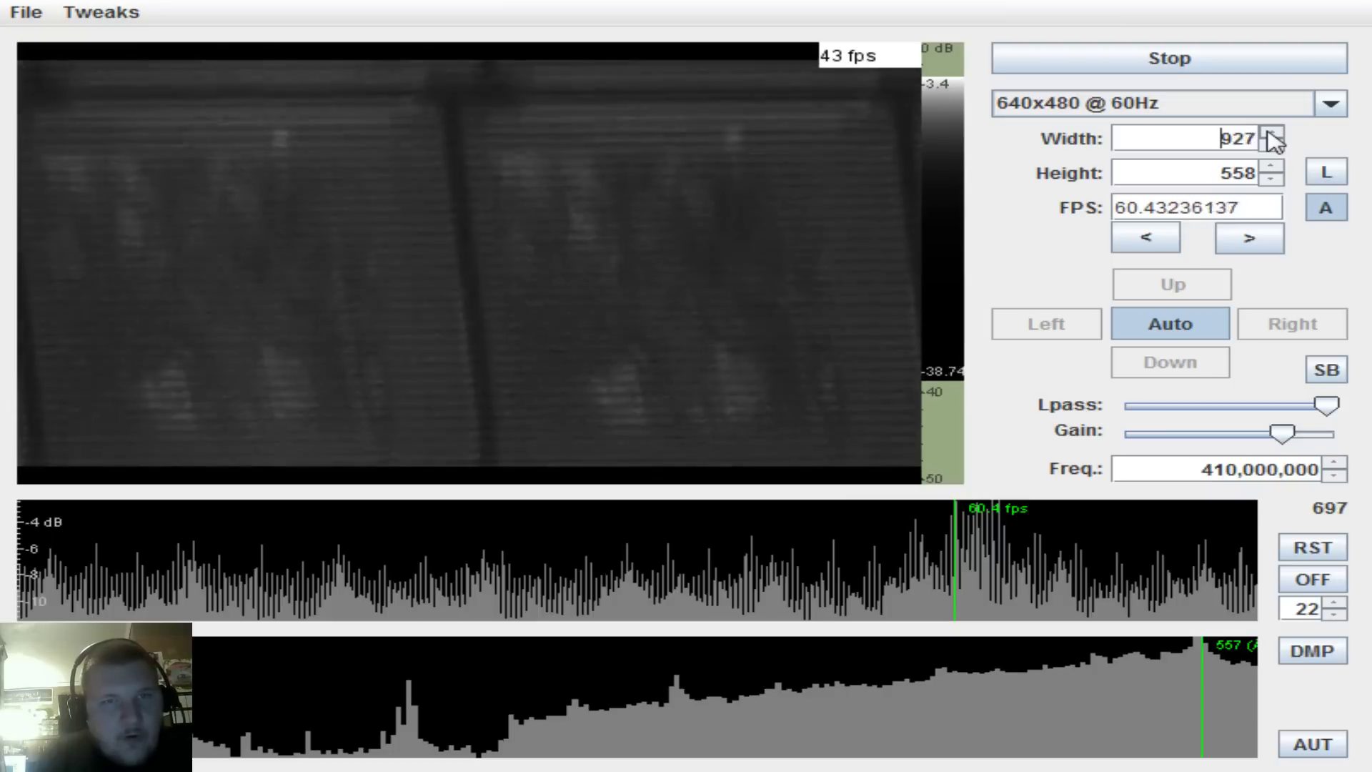
{"action": "left_click", "coordinate": [1272, 134]}
{"action": "left_click", "coordinate": [1272, 133]}
{"action": "left_click", "coordinate": [1271, 134]}
{"action": "left_click", "coordinate": [1271, 134]}
{"action": "left_click", "coordinate": [1272, 134]}
{"action": "left_click", "coordinate": [1272, 133]}
{"action": "left_click", "coordinate": [1272, 134]}
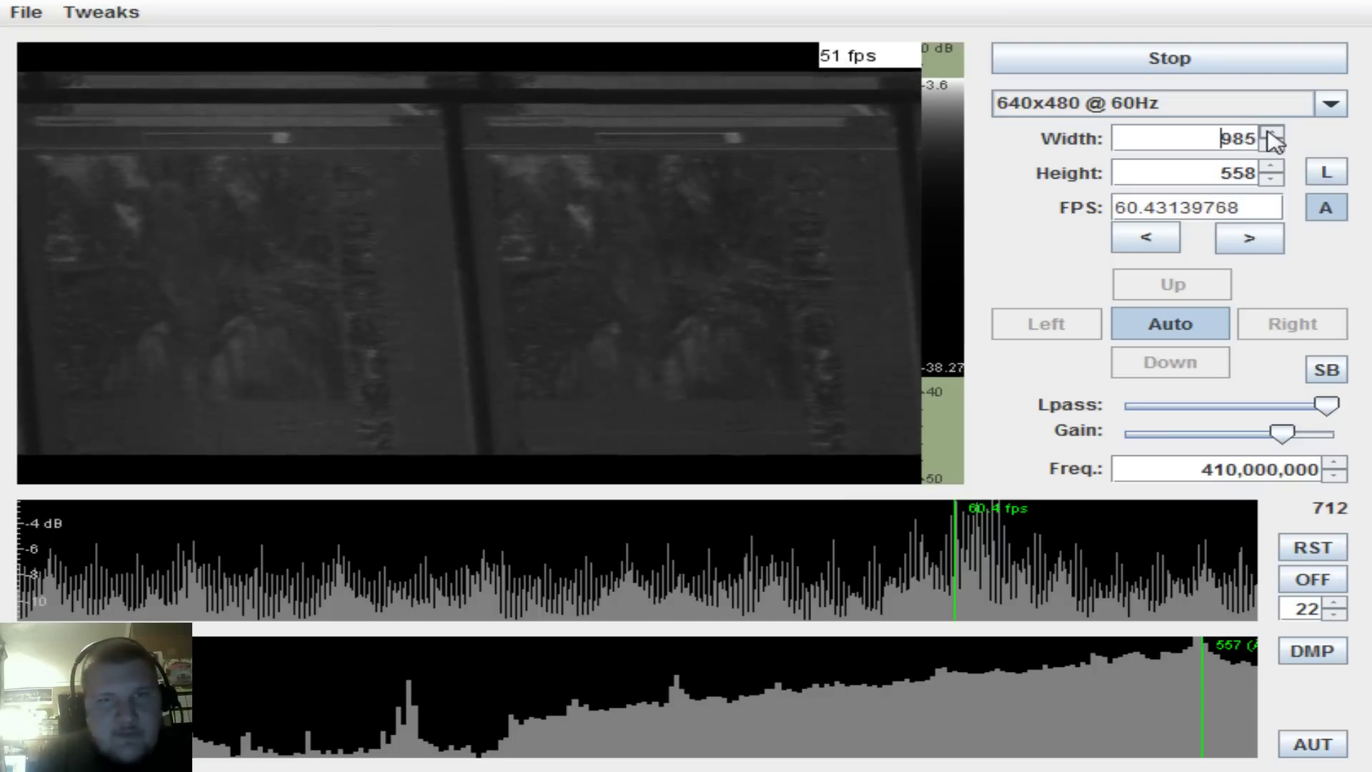
{"action": "left_click", "coordinate": [1271, 133]}
{"action": "left_click", "coordinate": [1271, 133]}
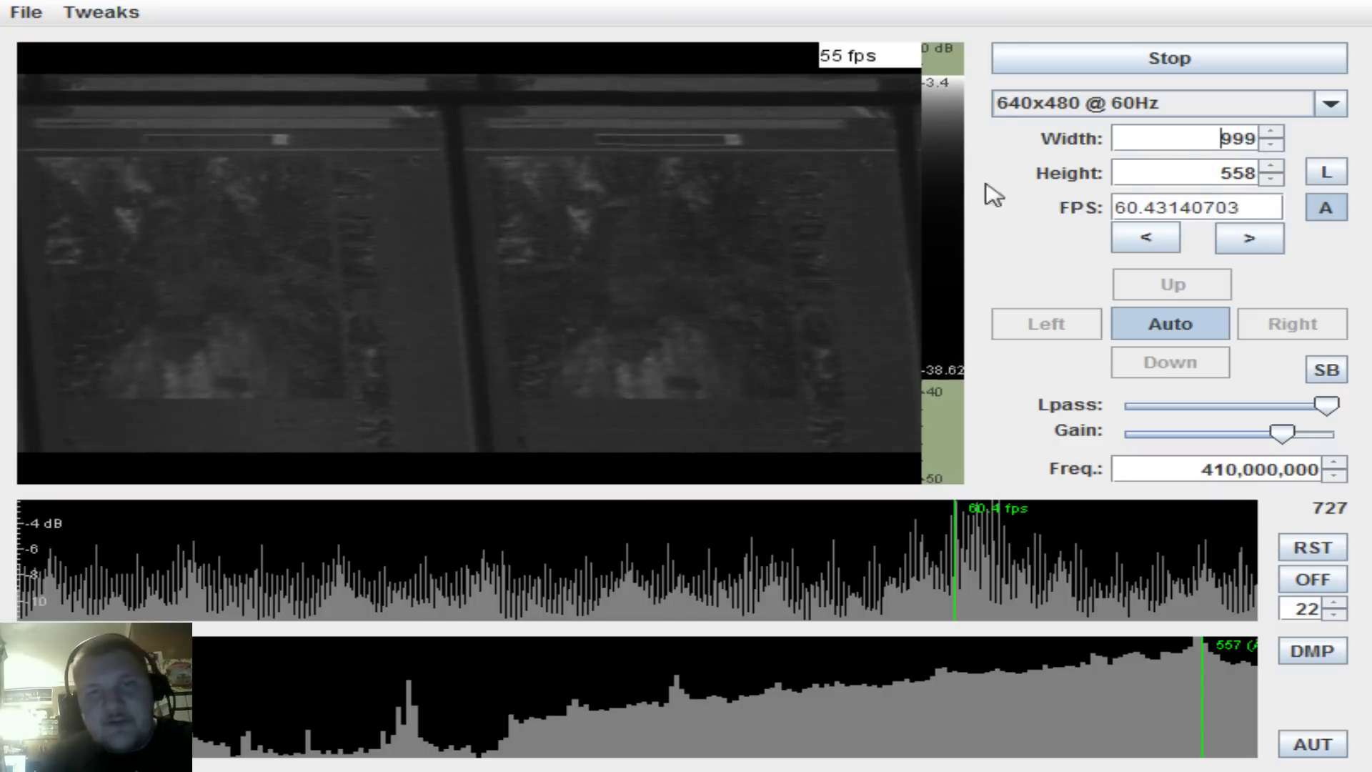
{"action": "left_click", "coordinate": [1328, 173]}
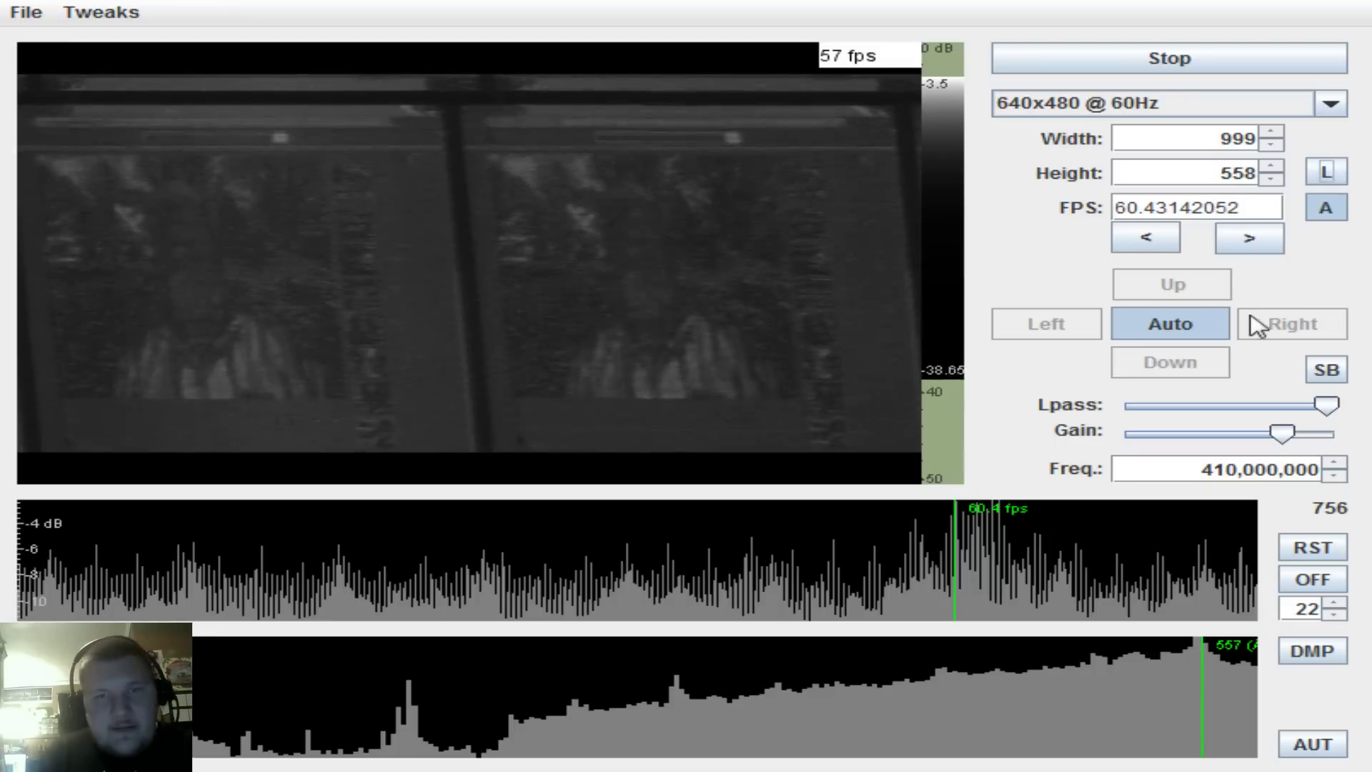
Step: Lower the gain to about one fifth and try inverted colours on the reconstructed image, restoring normal colours
{"action": "left_click_drag", "start_coordinate": [1260, 436], "coordinate": [1202, 441]}
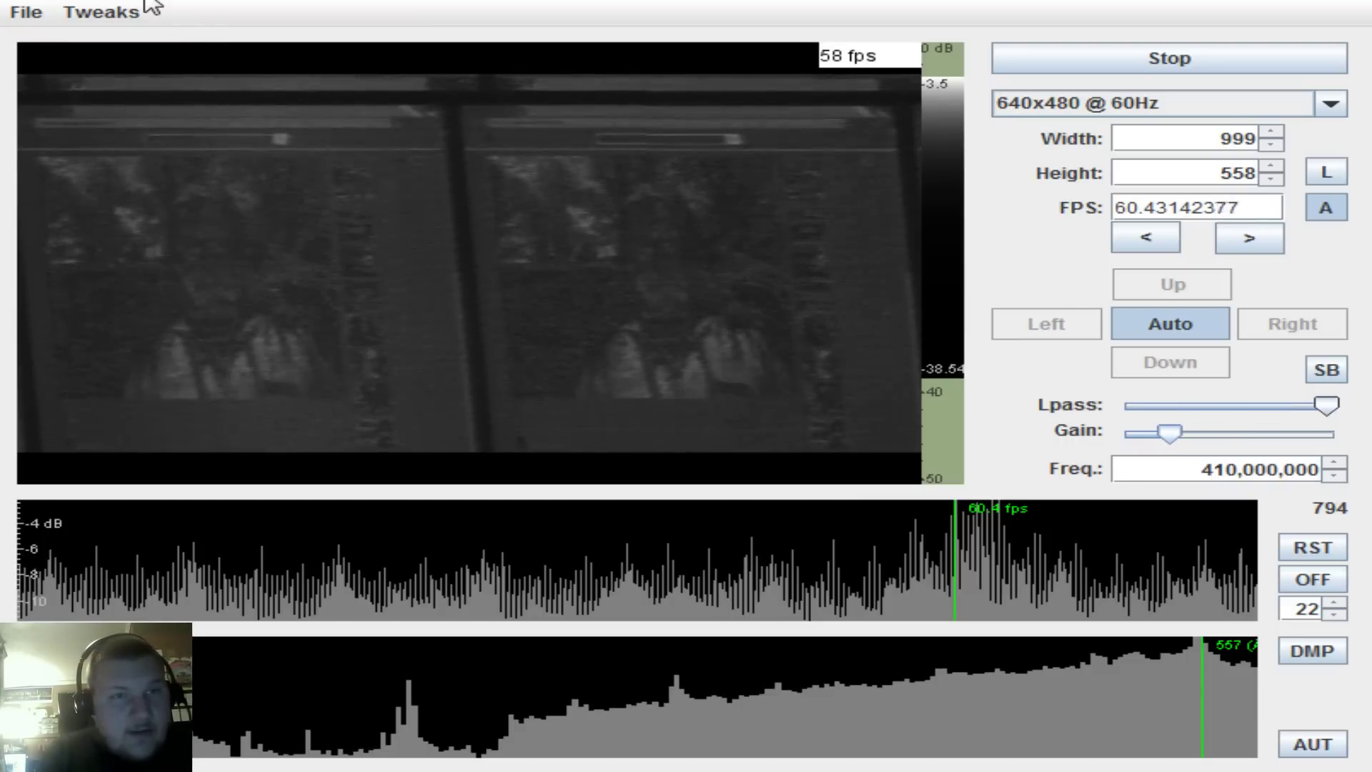
{"action": "left_click", "coordinate": [122, 12]}
{"action": "left_click", "coordinate": [125, 64]}
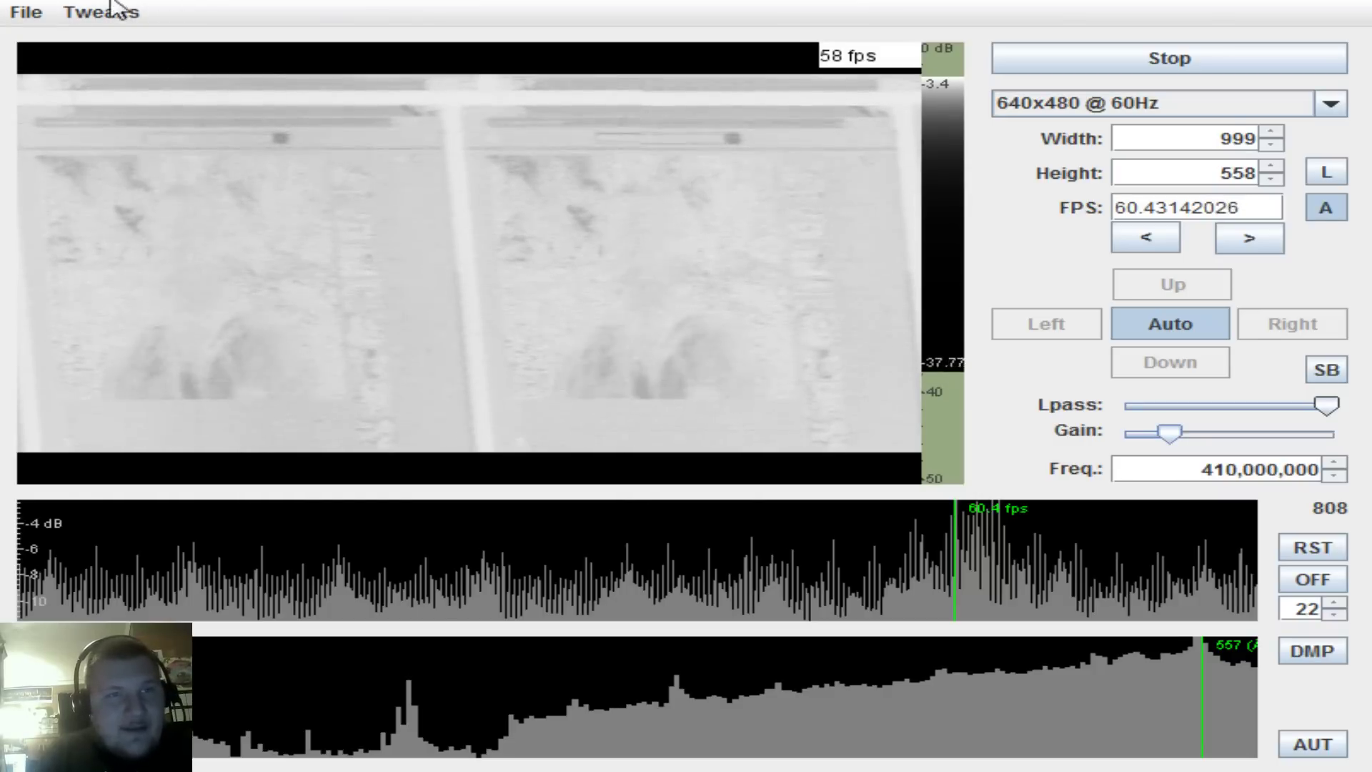
{"action": "left_click", "coordinate": [115, 9]}
{"action": "left_click", "coordinate": [118, 67]}
Step: Turn on autogain after lowpass and raise the gain to about four fifths
{"action": "left_click", "coordinate": [105, 14]}
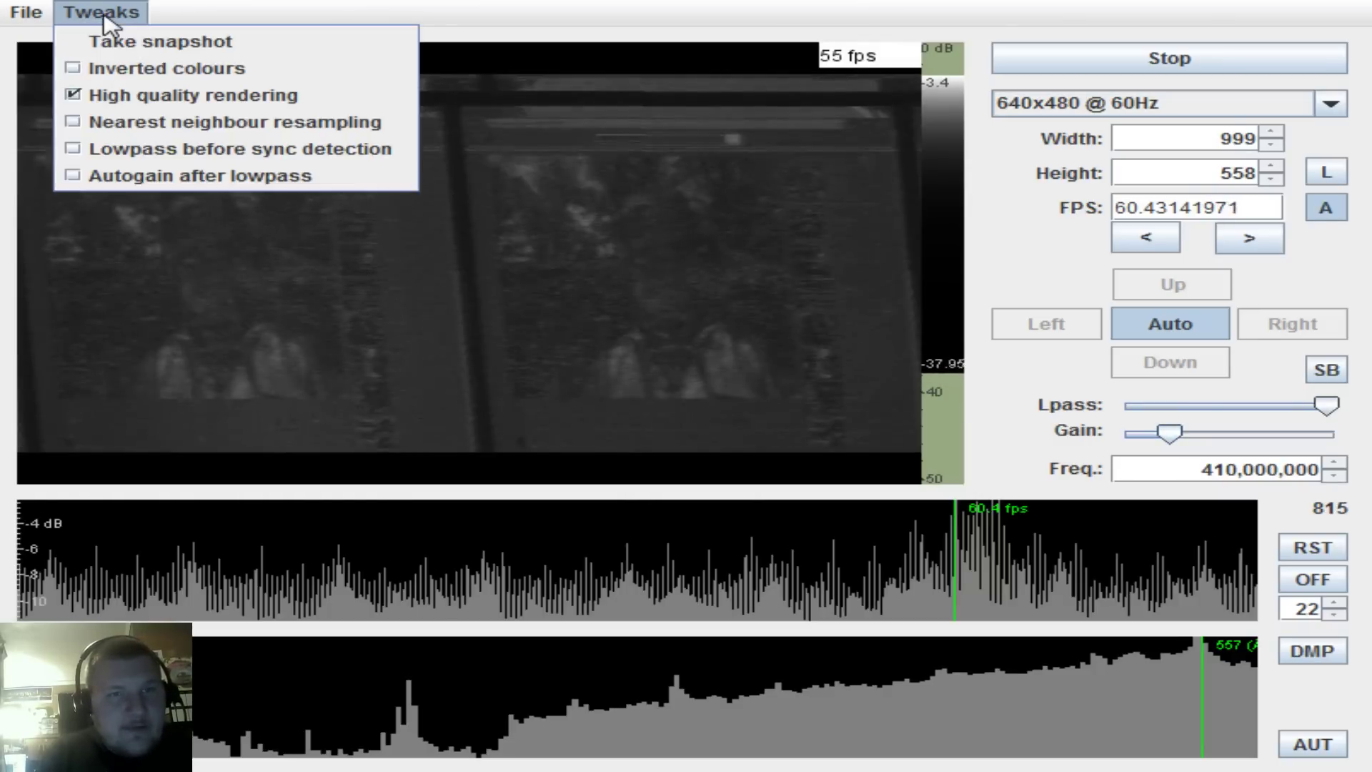
{"action": "left_click", "coordinate": [172, 177]}
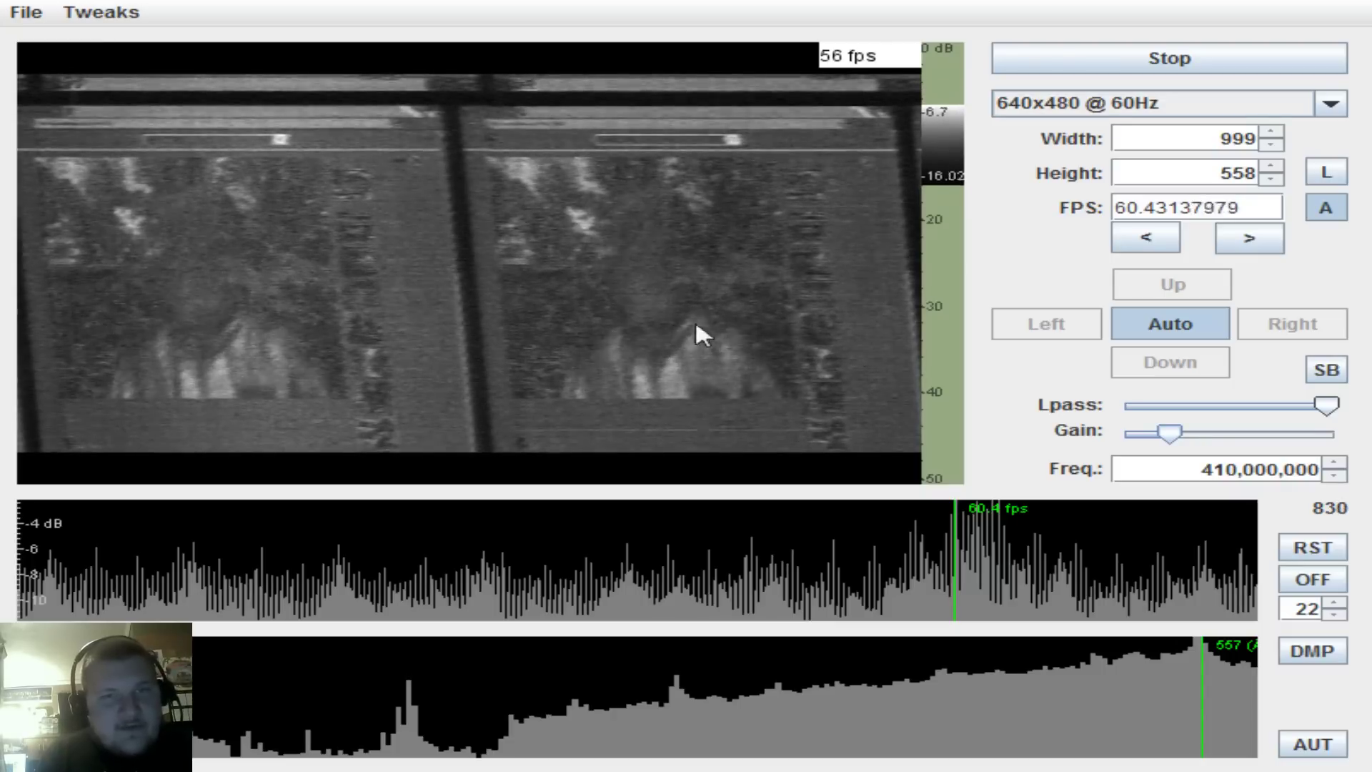
{"action": "left_click_drag", "start_coordinate": [1170, 434], "coordinate": [1300, 417]}
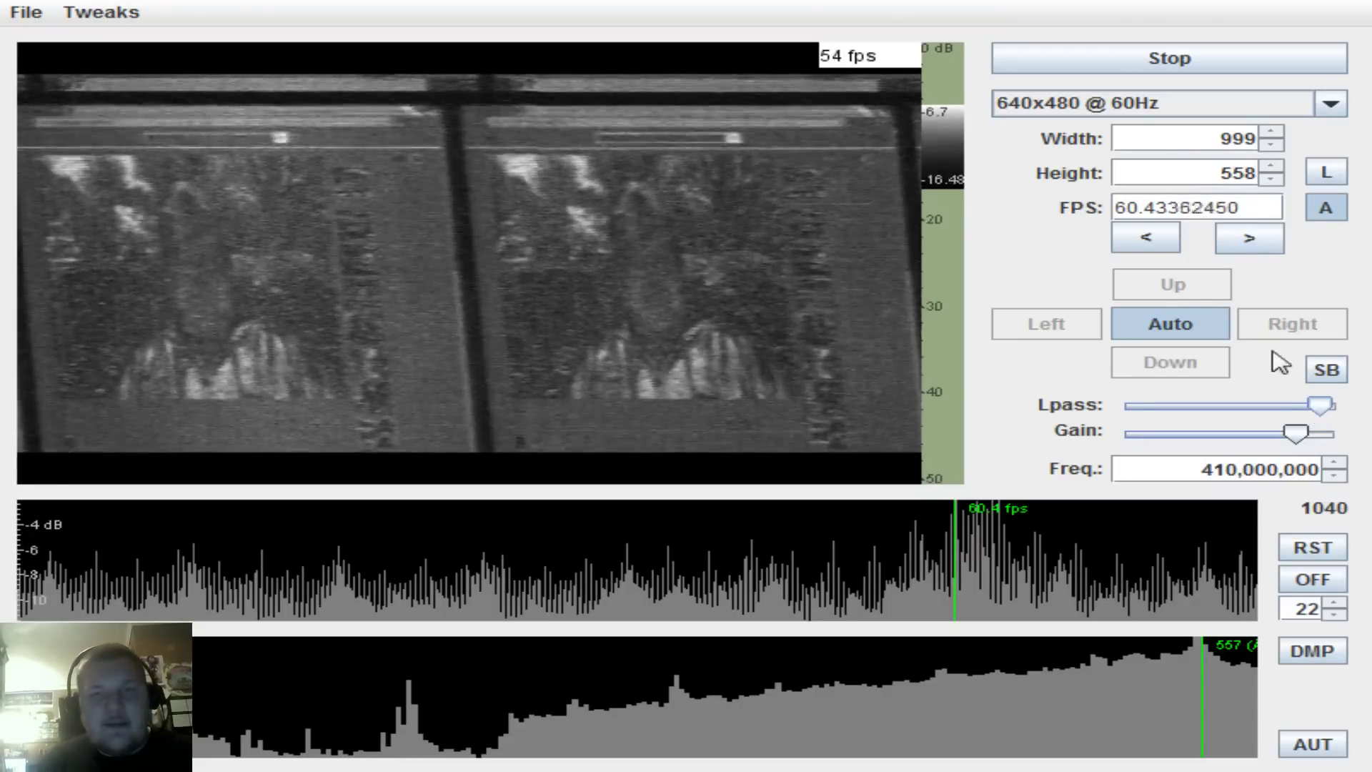
Step: Turn off automatic image positioning and manually shift the reconstructed picture with the right and up adjustments
{"action": "left_click", "coordinate": [1205, 323]}
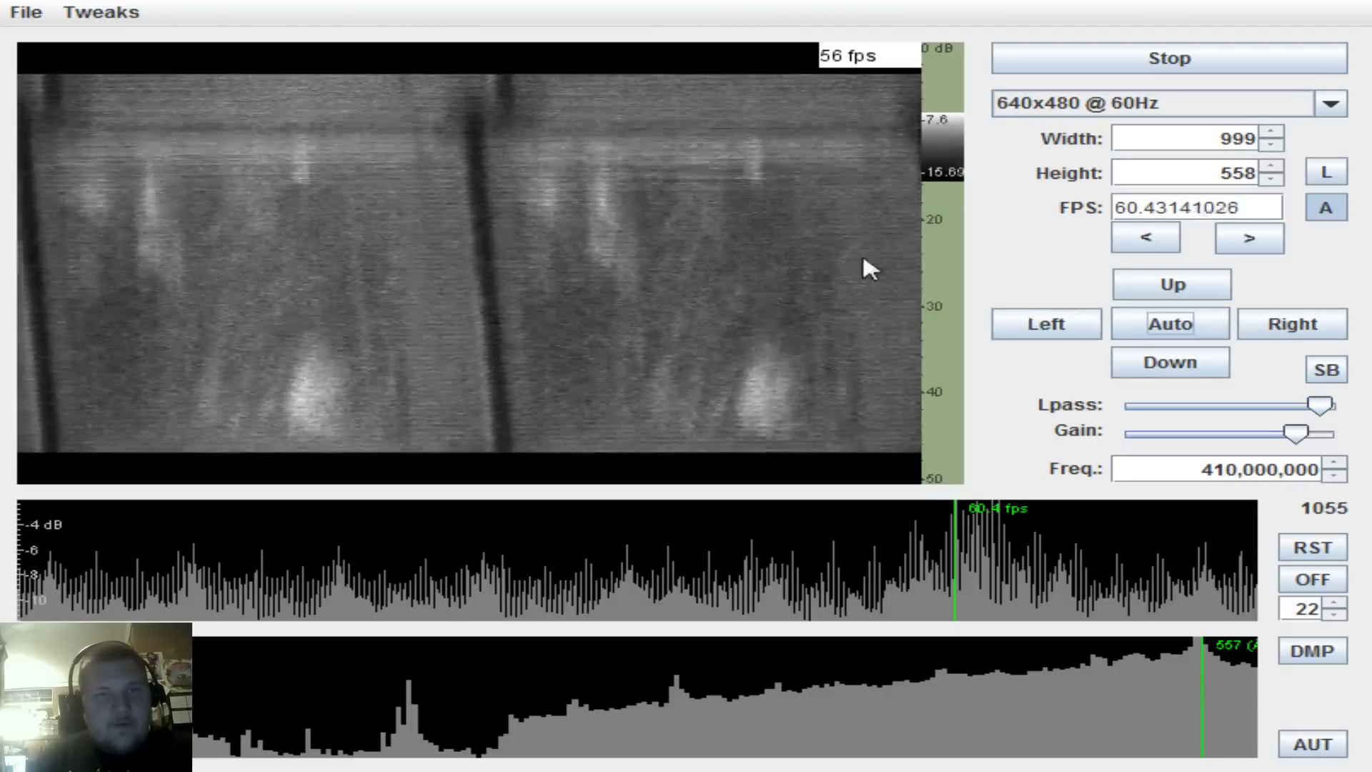
{"action": "left_click", "coordinate": [1258, 330]}
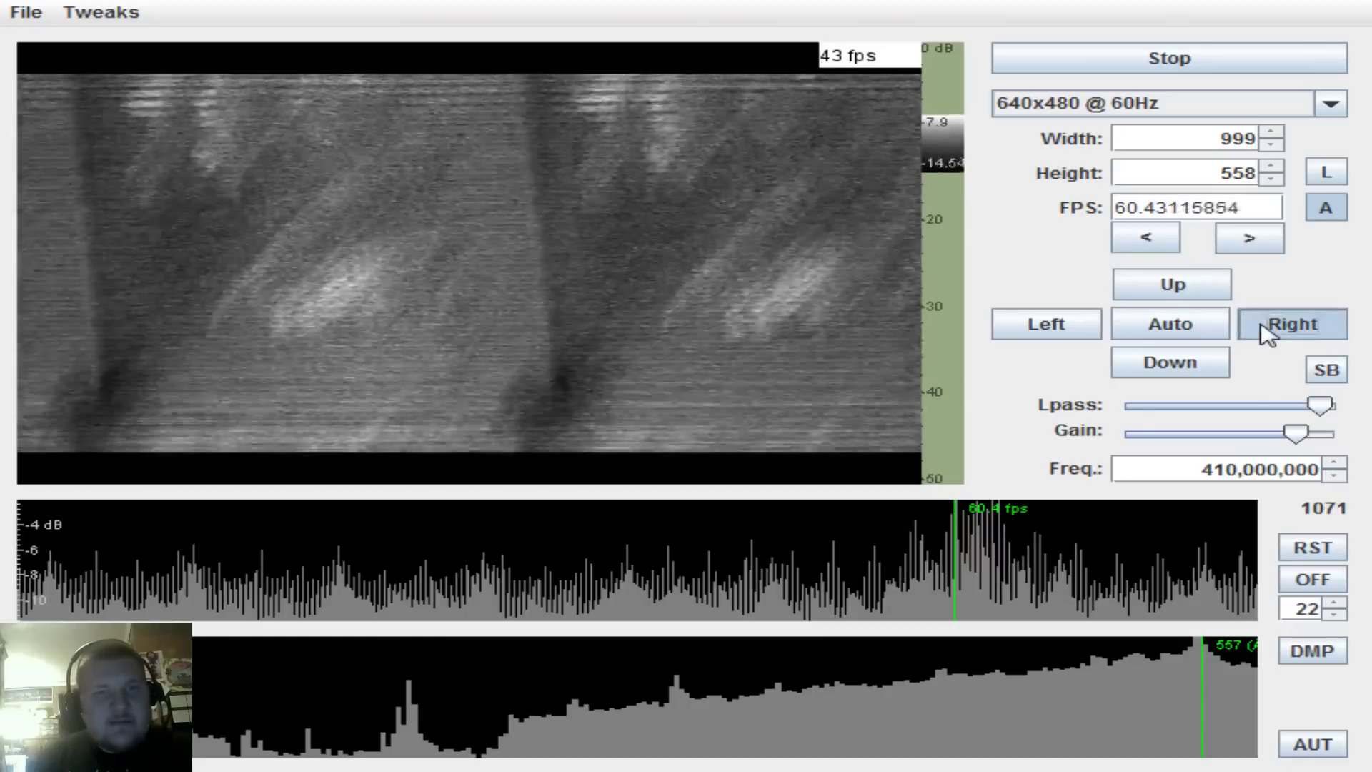
{"action": "left_click", "coordinate": [1158, 284]}
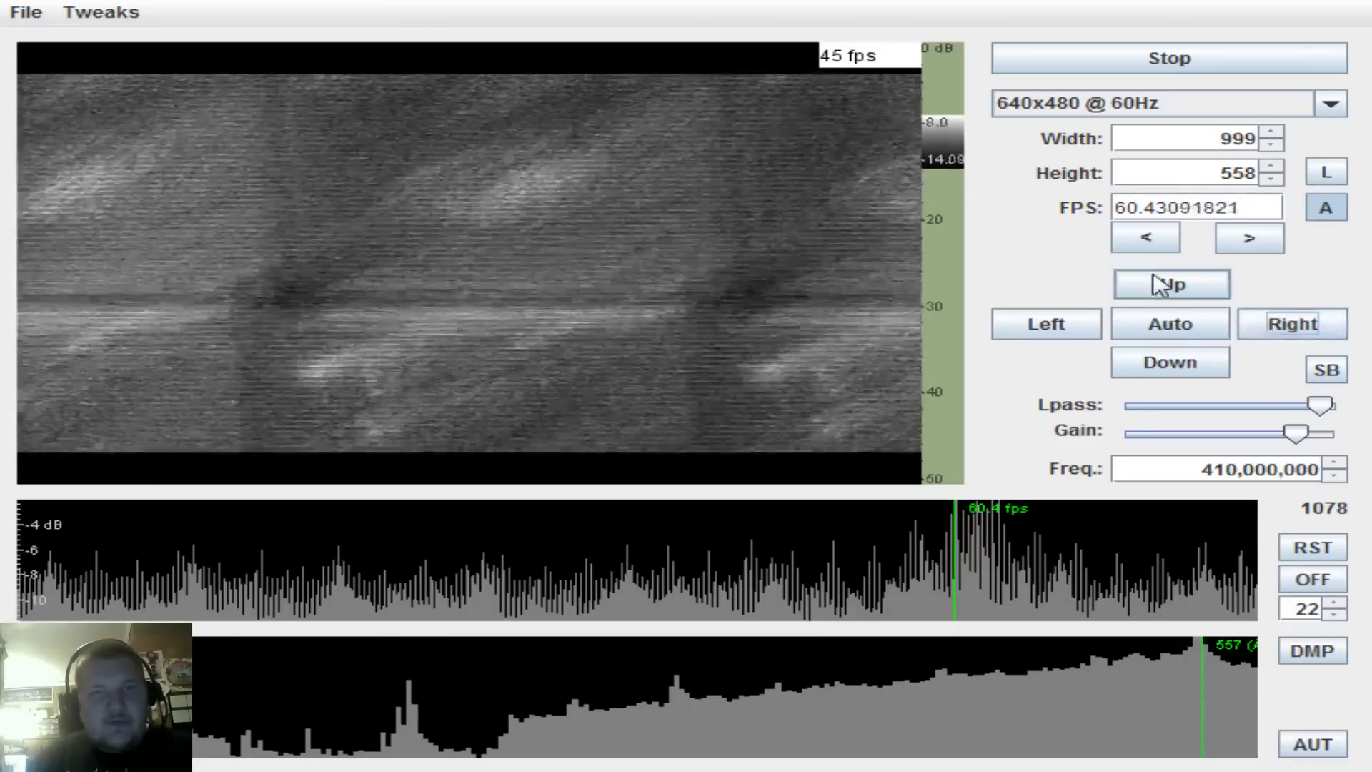
{"action": "left_click", "coordinate": [1158, 284]}
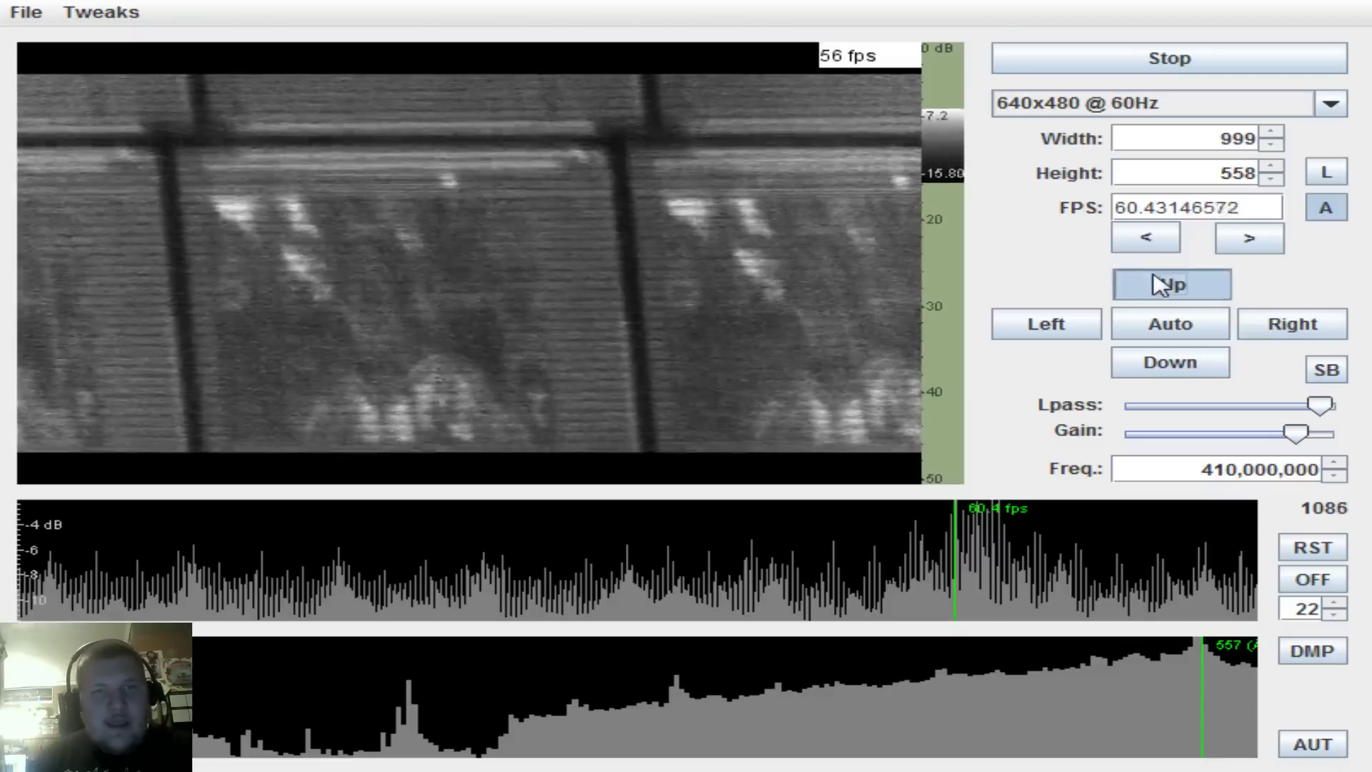
{"action": "left_click", "coordinate": [1159, 286]}
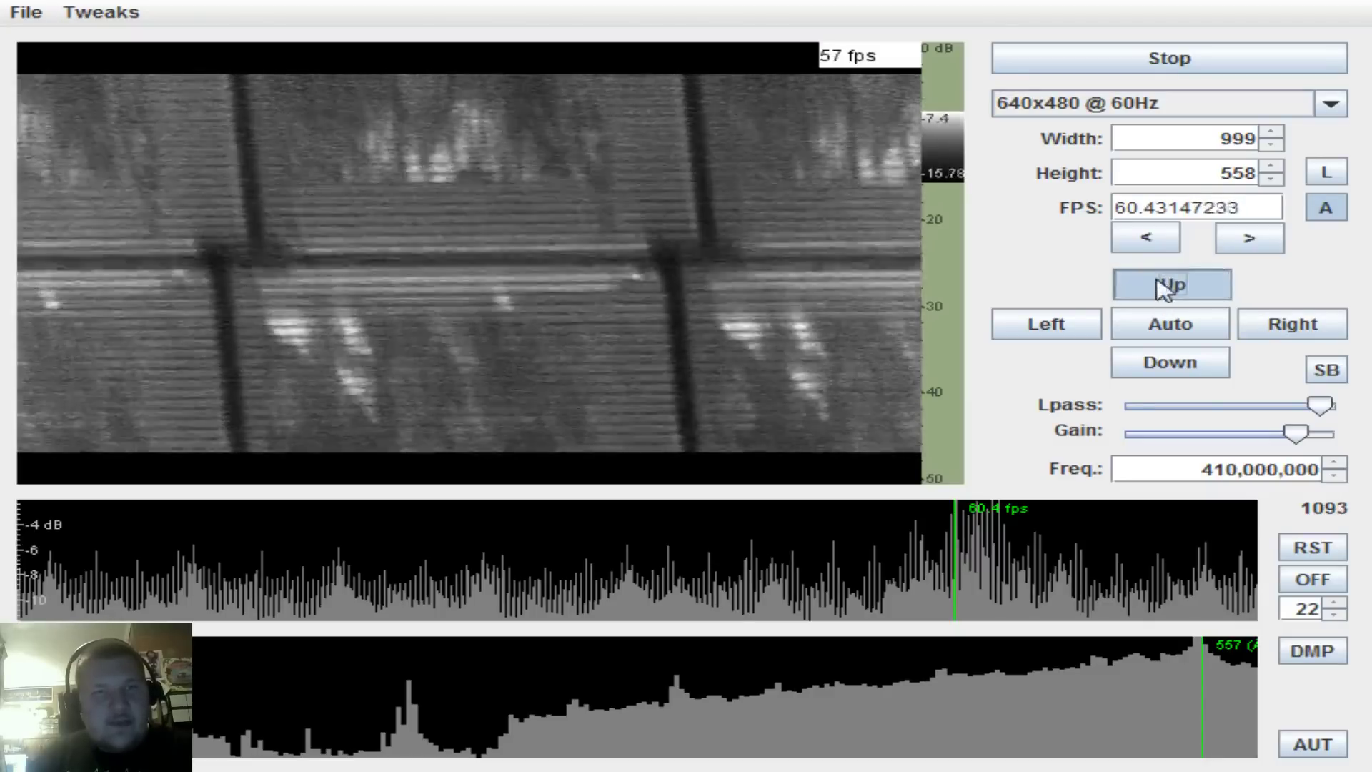
Step: Shift the reconstructed picture left, right and up manually, and turn automatic image positioning back on
{"action": "left_click", "coordinate": [1051, 323]}
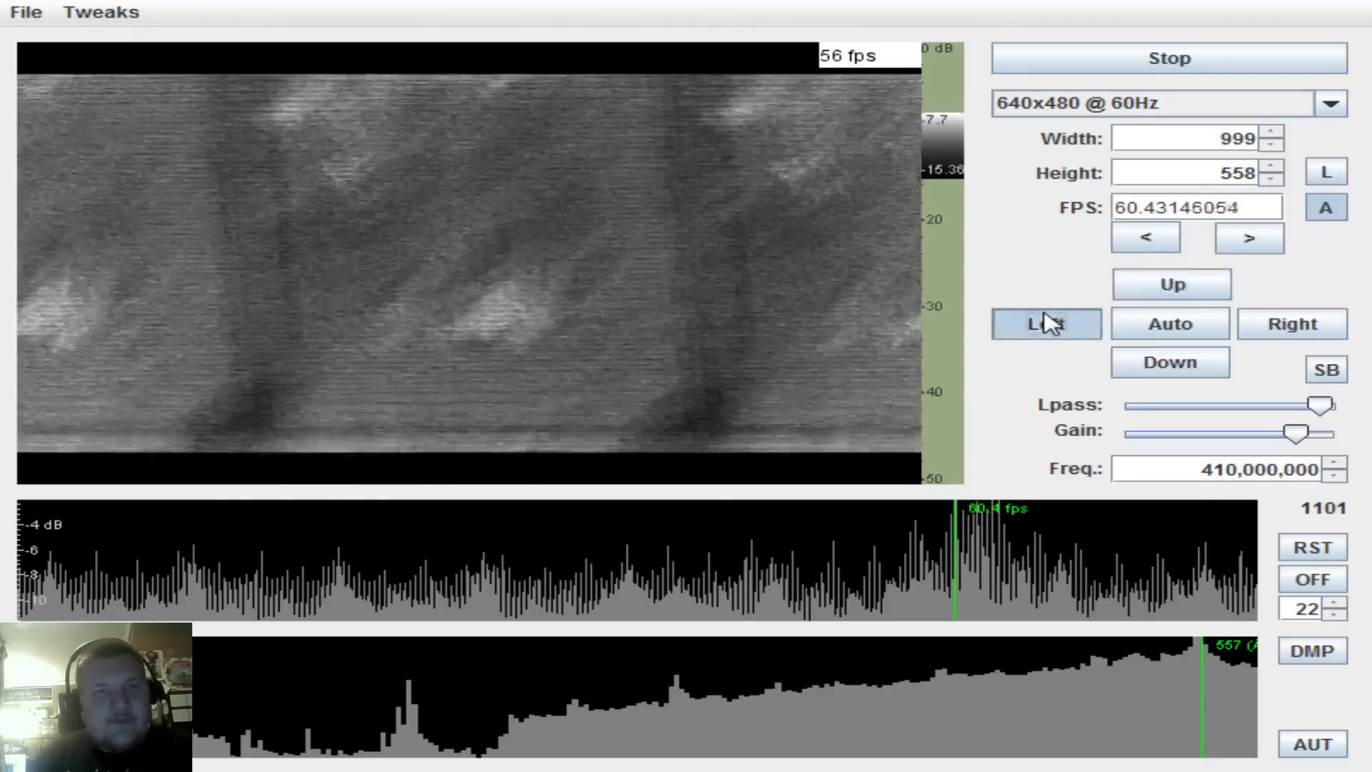
{"action": "left_click", "coordinate": [1264, 325]}
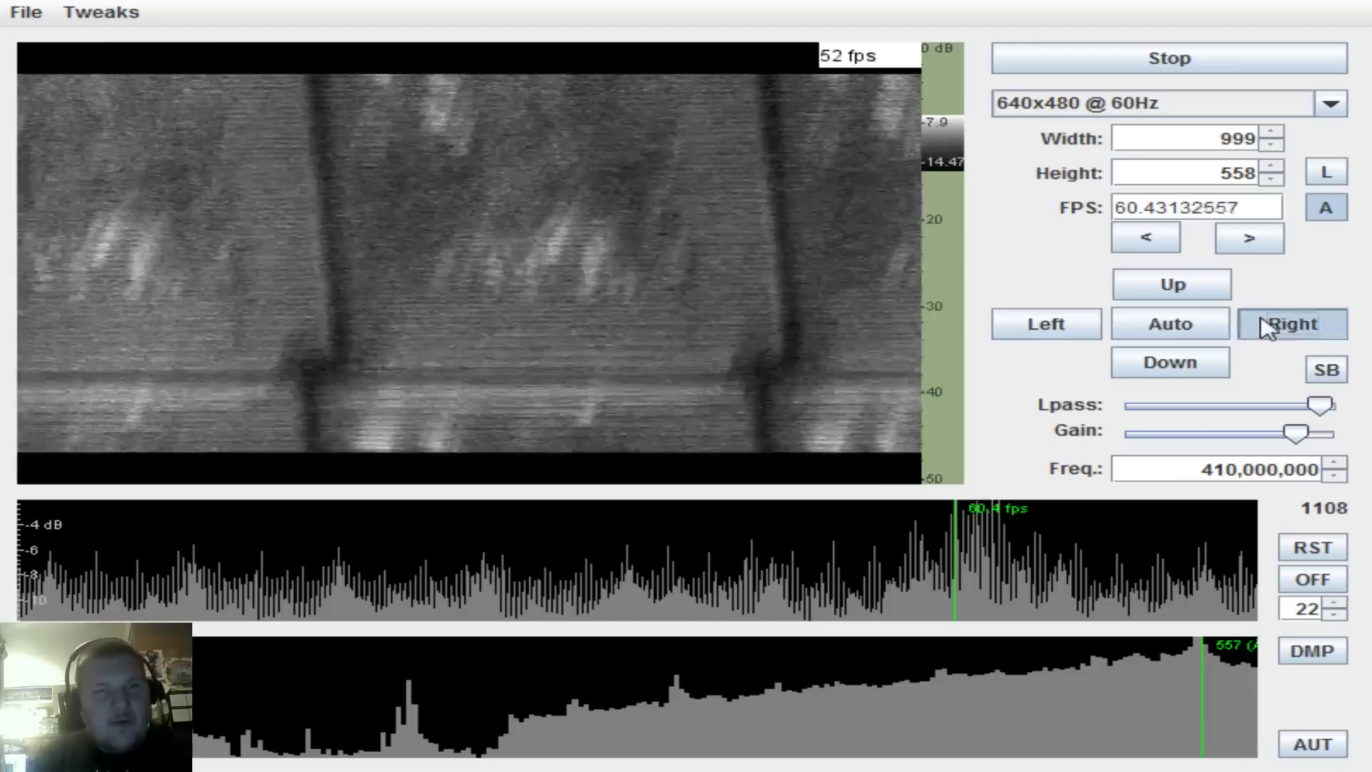
{"action": "left_click", "coordinate": [1170, 285]}
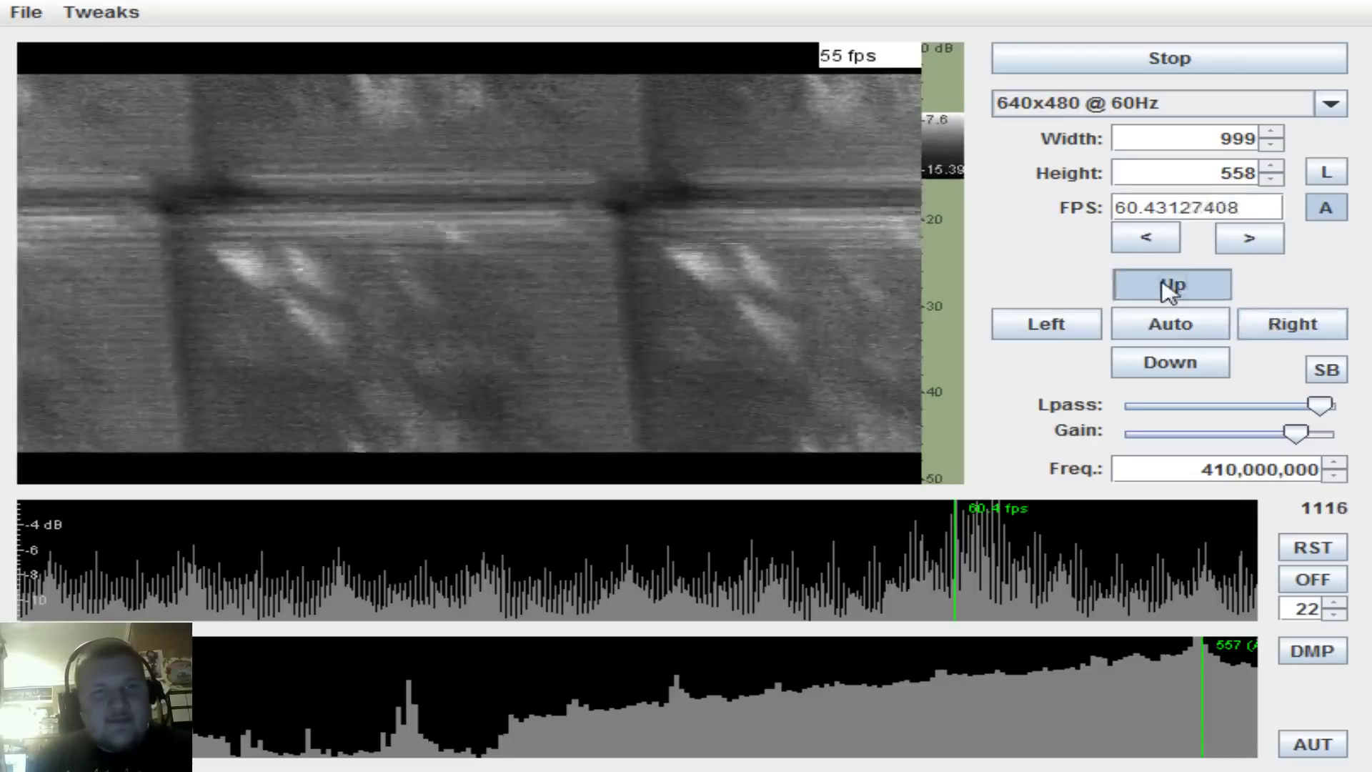
{"action": "left_click", "coordinate": [1170, 325]}
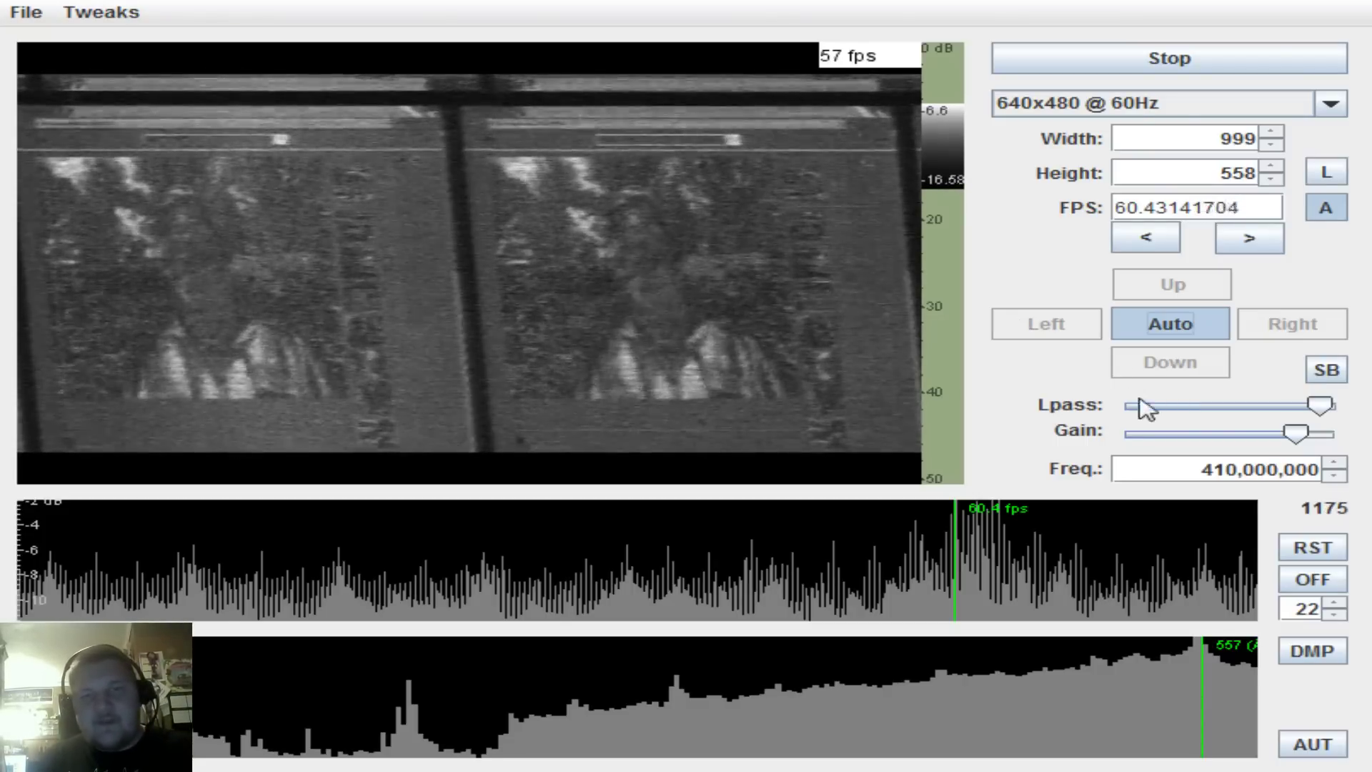
Step: Try lower frame-rate candidates on the frame-rate plot, including 59.7, 59.0, 57.4 and 56.7 fps
{"action": "left_click", "coordinate": [971, 558]}
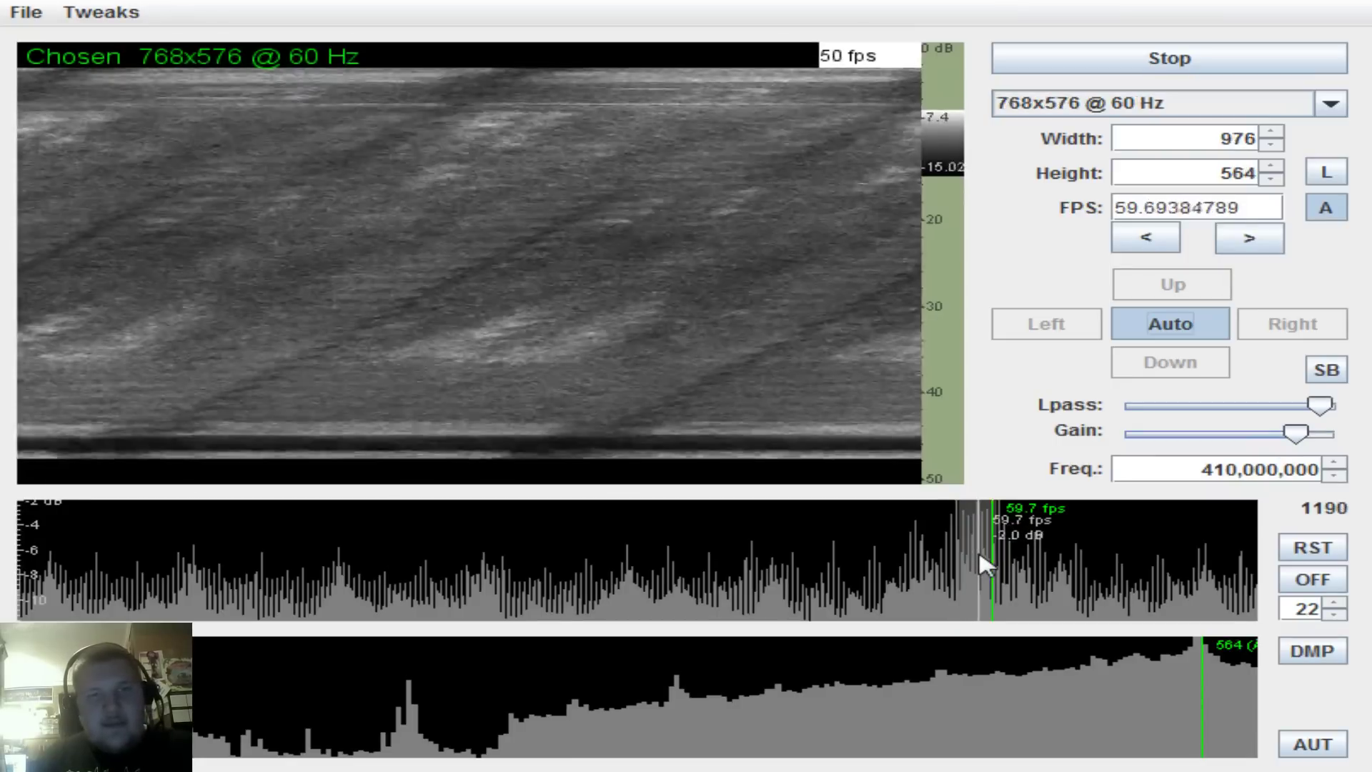
{"action": "left_click", "coordinate": [1030, 558]}
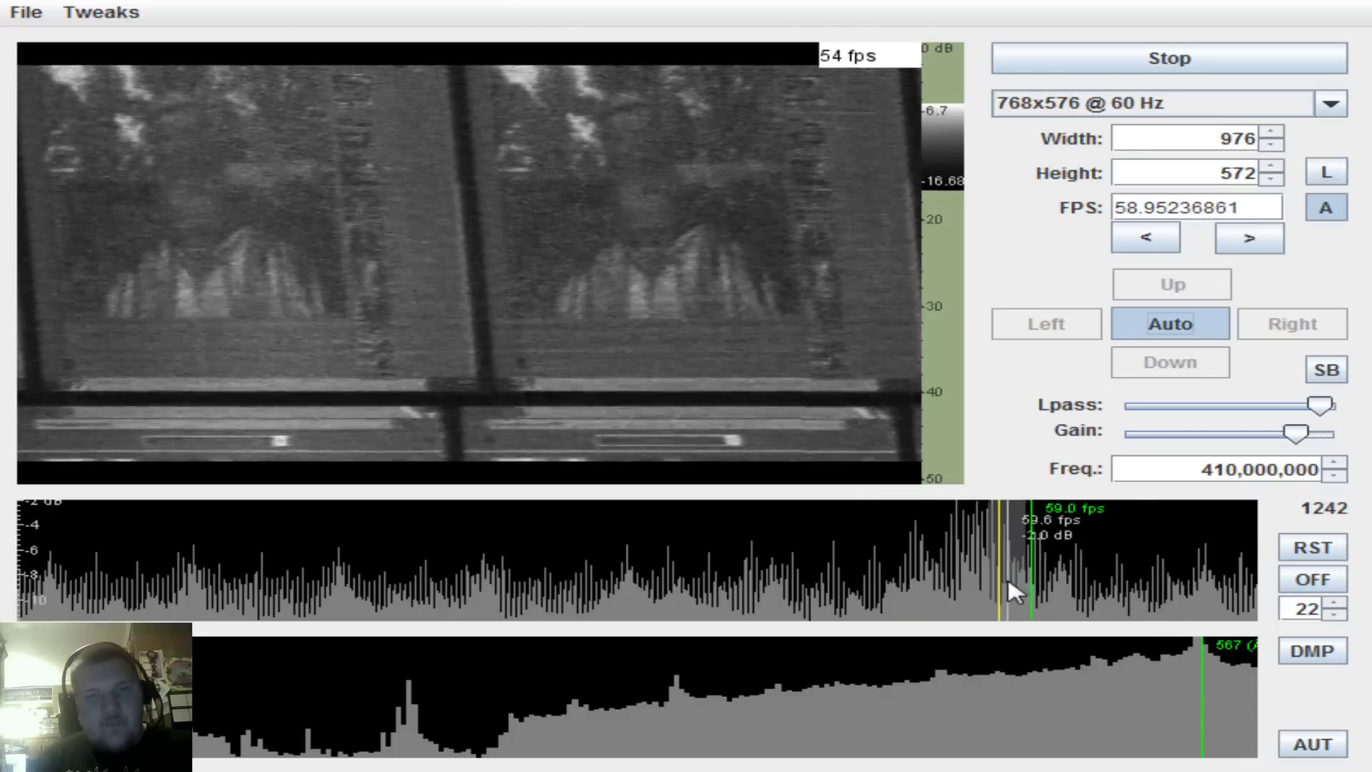
{"action": "left_click", "coordinate": [1045, 593]}
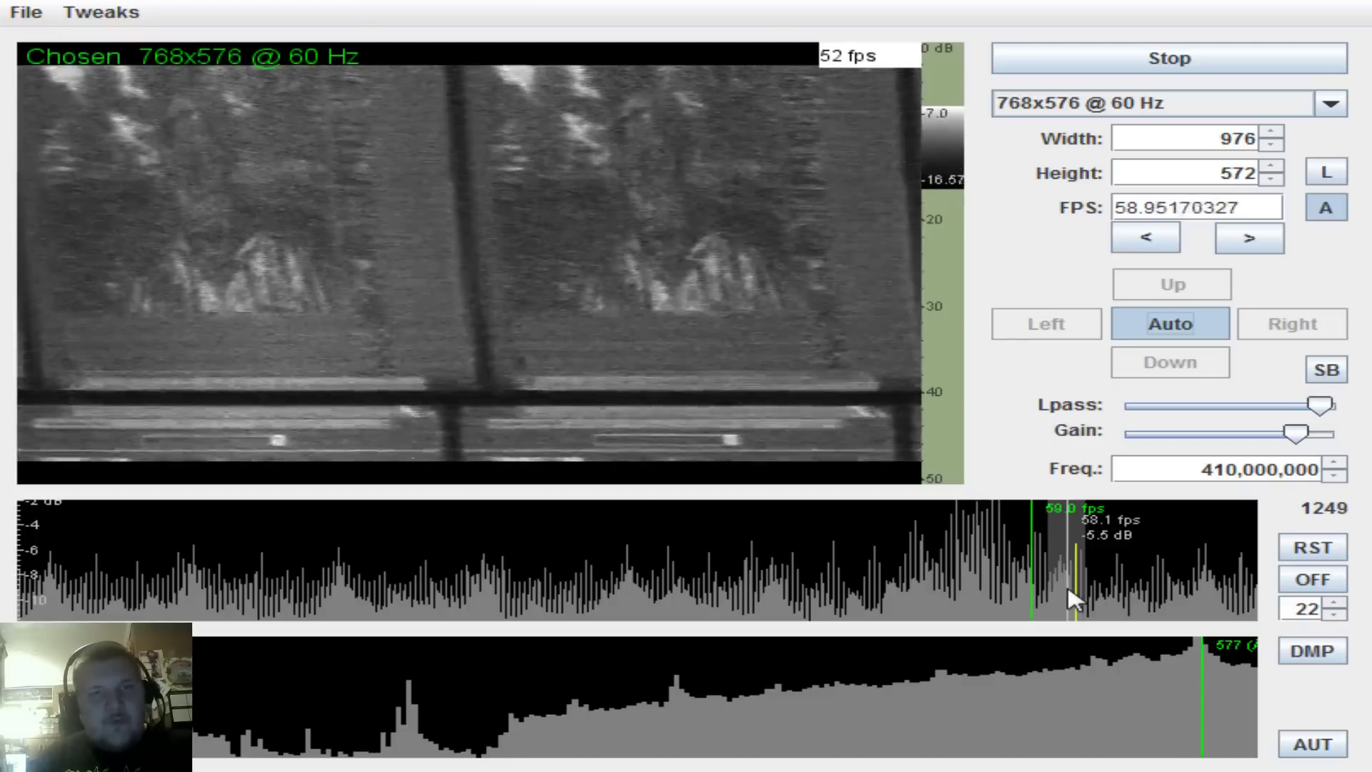
{"action": "left_click", "coordinate": [1111, 599]}
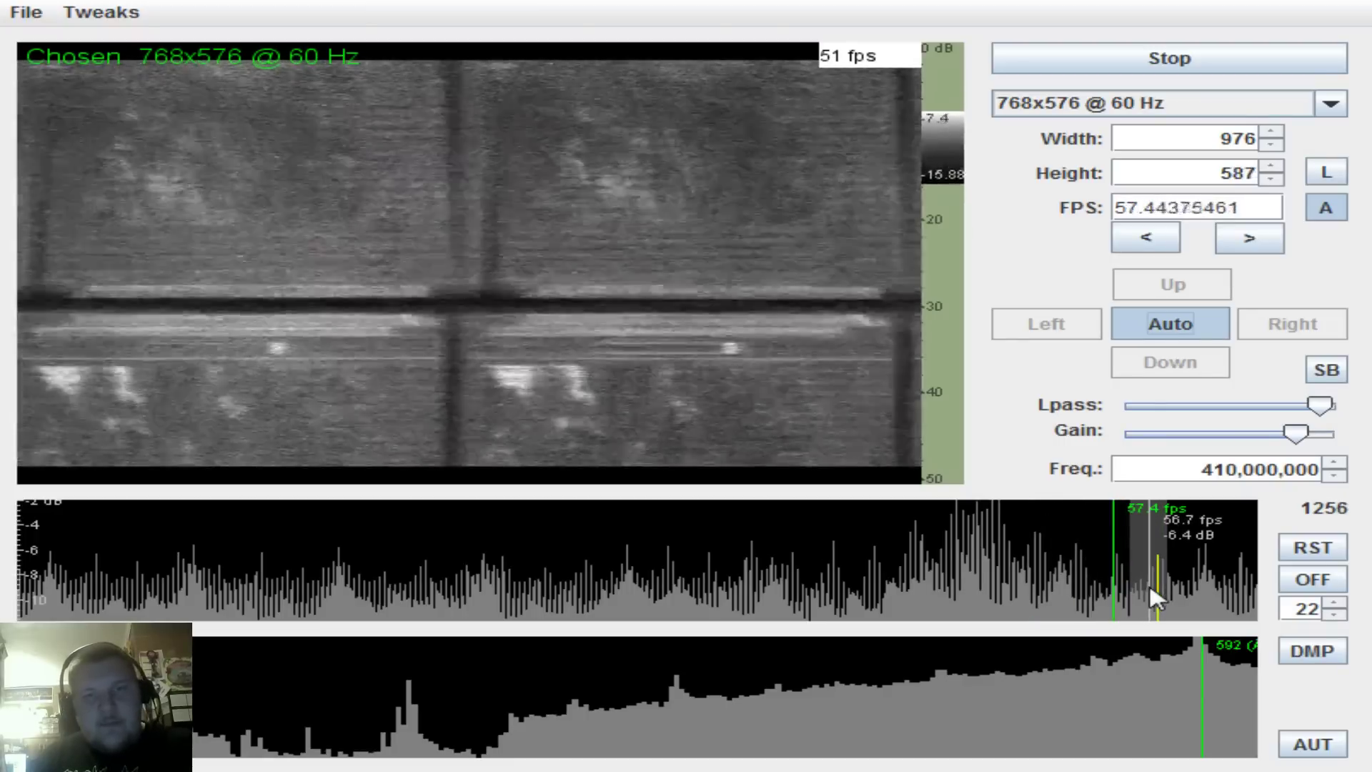
{"action": "left_click", "coordinate": [1157, 599]}
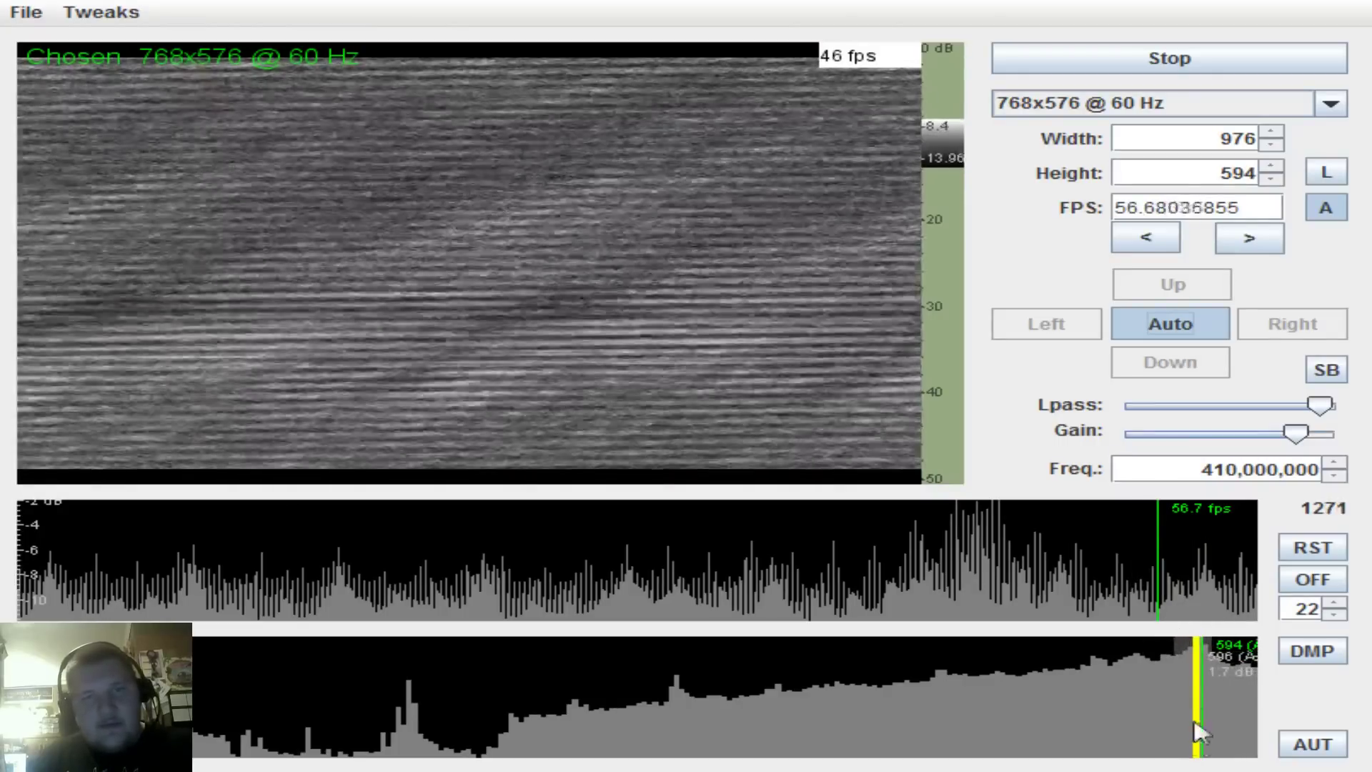
Step: Try the 59.6 fps candidate on the frame-rate plot and select the 60.4 fps peak
{"action": "left_click", "coordinate": [998, 565]}
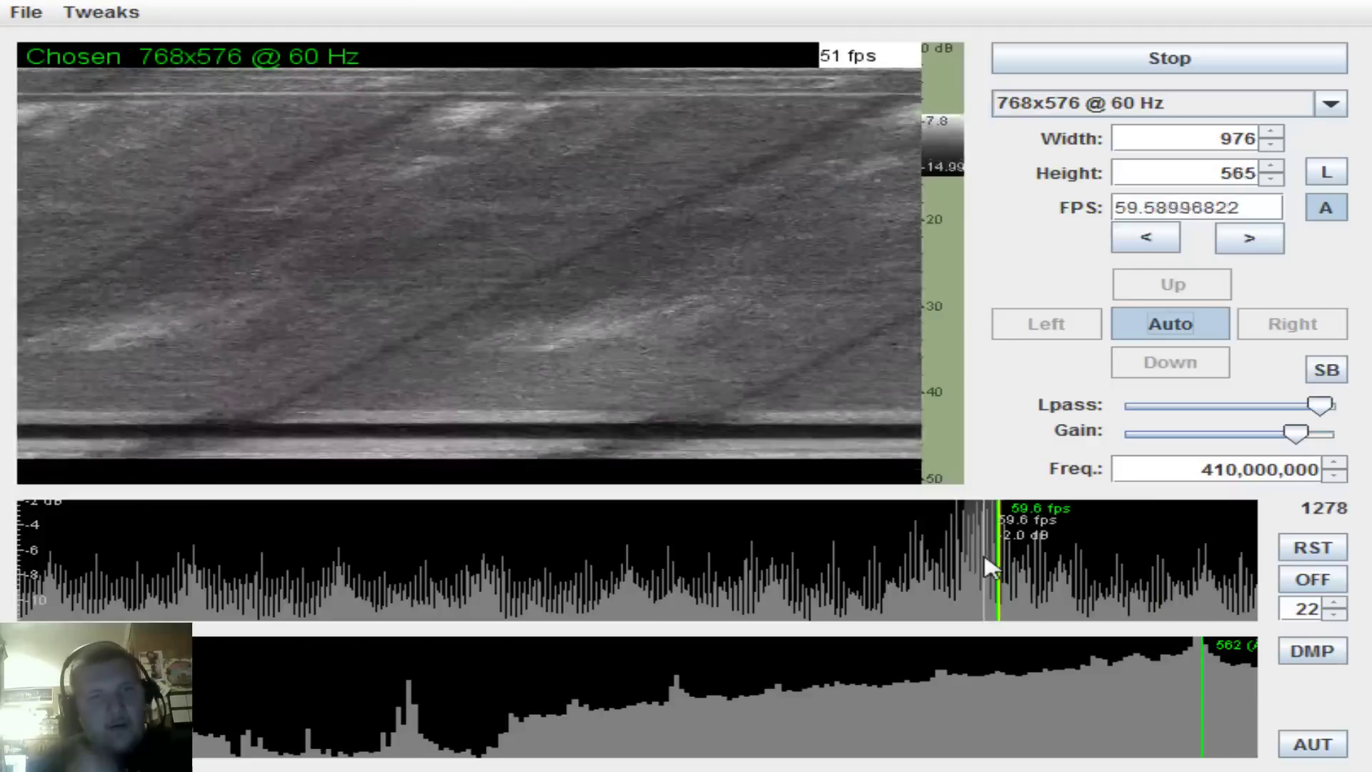
{"action": "left_click", "coordinate": [955, 565]}
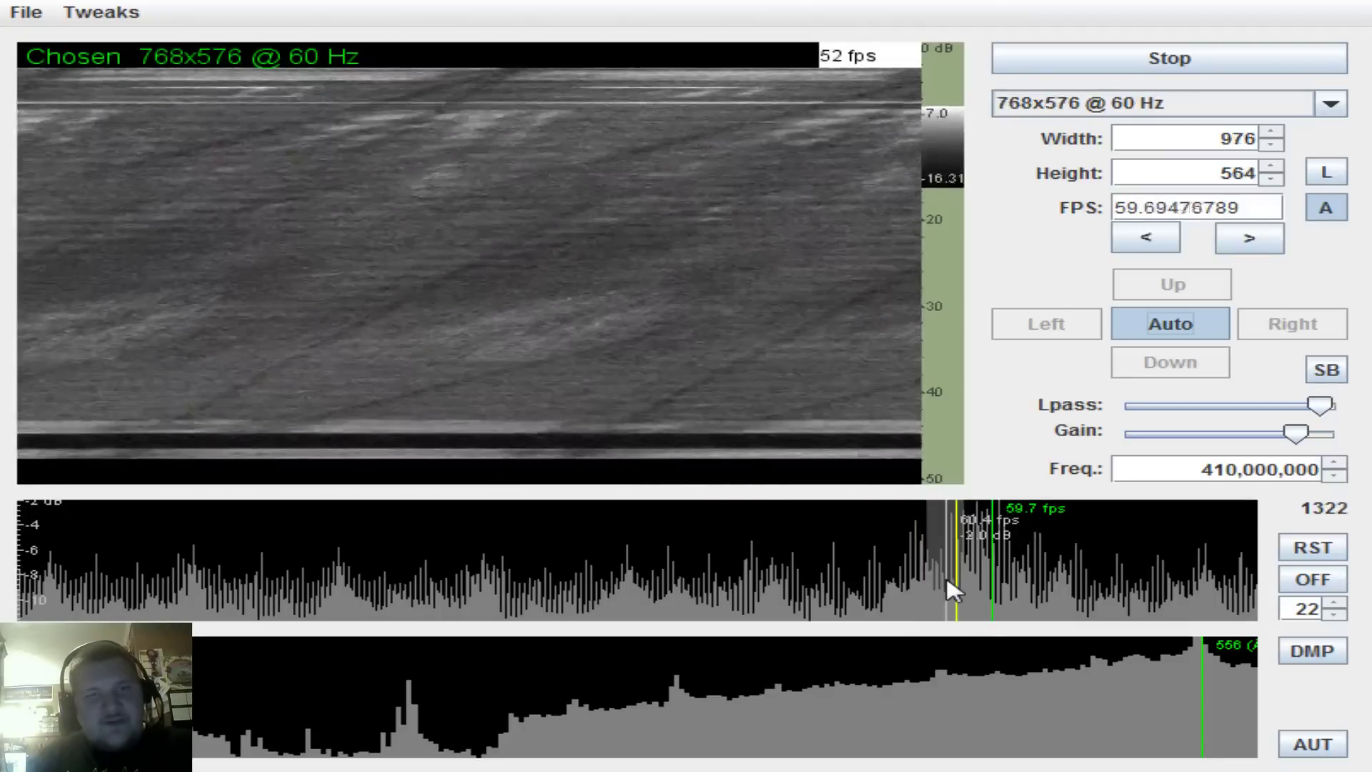
{"action": "left_click", "coordinate": [956, 592]}
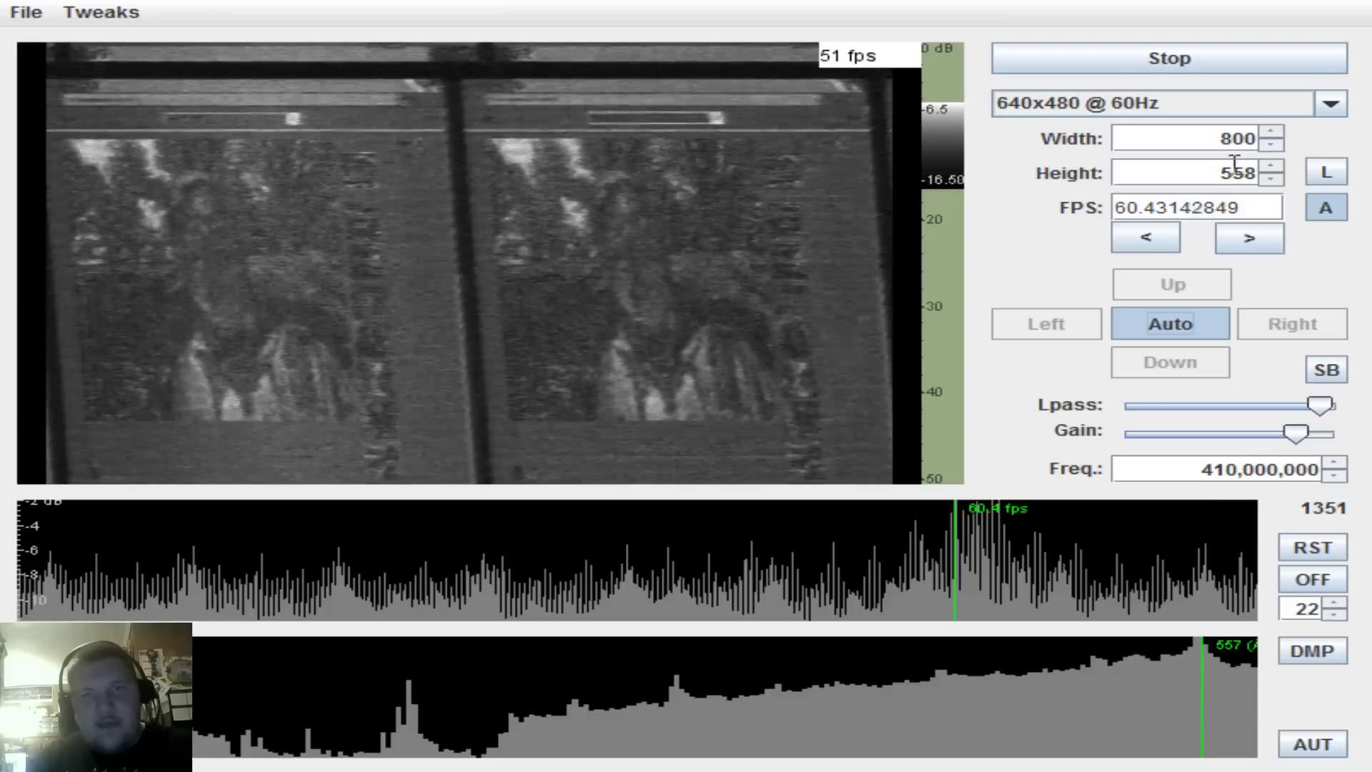
Step: Reselect the 60.4 fps peak on the frame-rate plot and lower the reconstructed image's height to 558
{"action": "left_click", "coordinate": [1272, 180]}
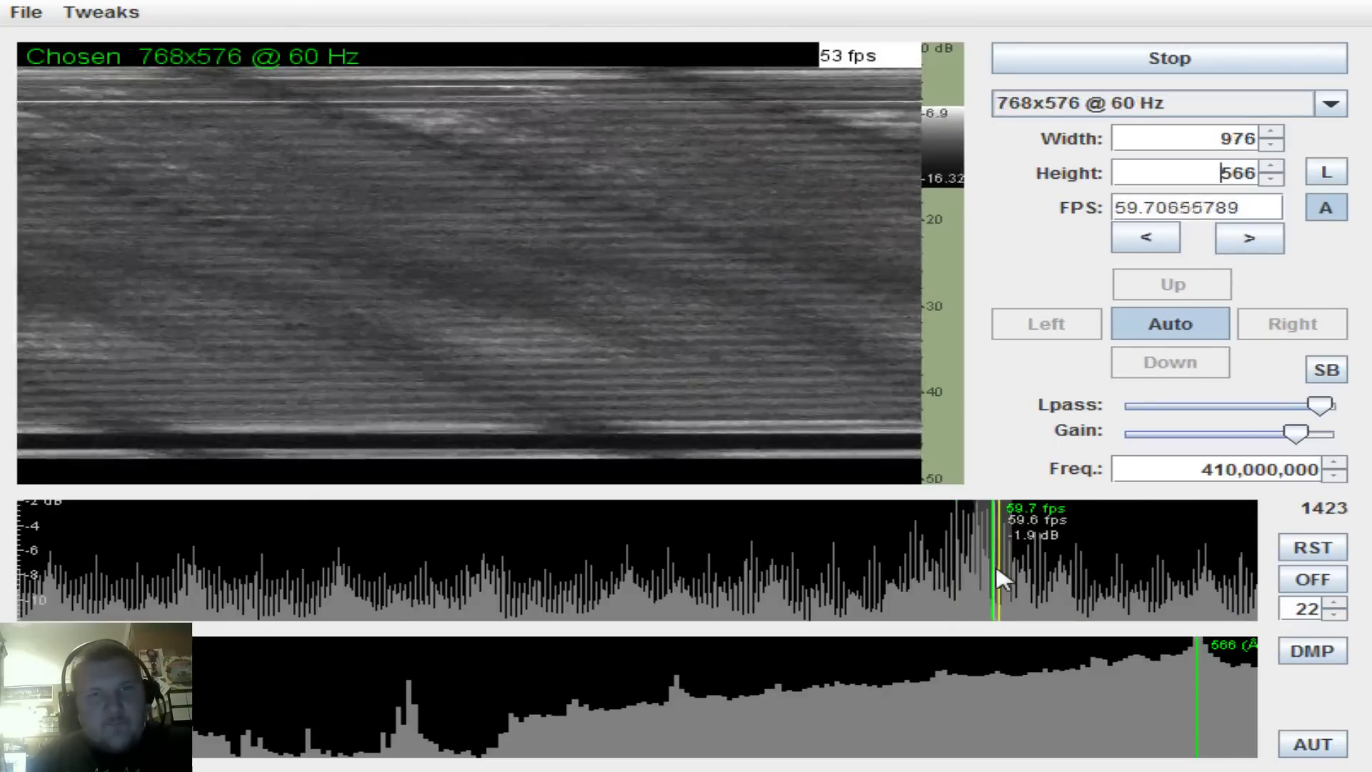
{"action": "left_click_drag", "start_coordinate": [995, 576], "coordinate": [954, 582]}
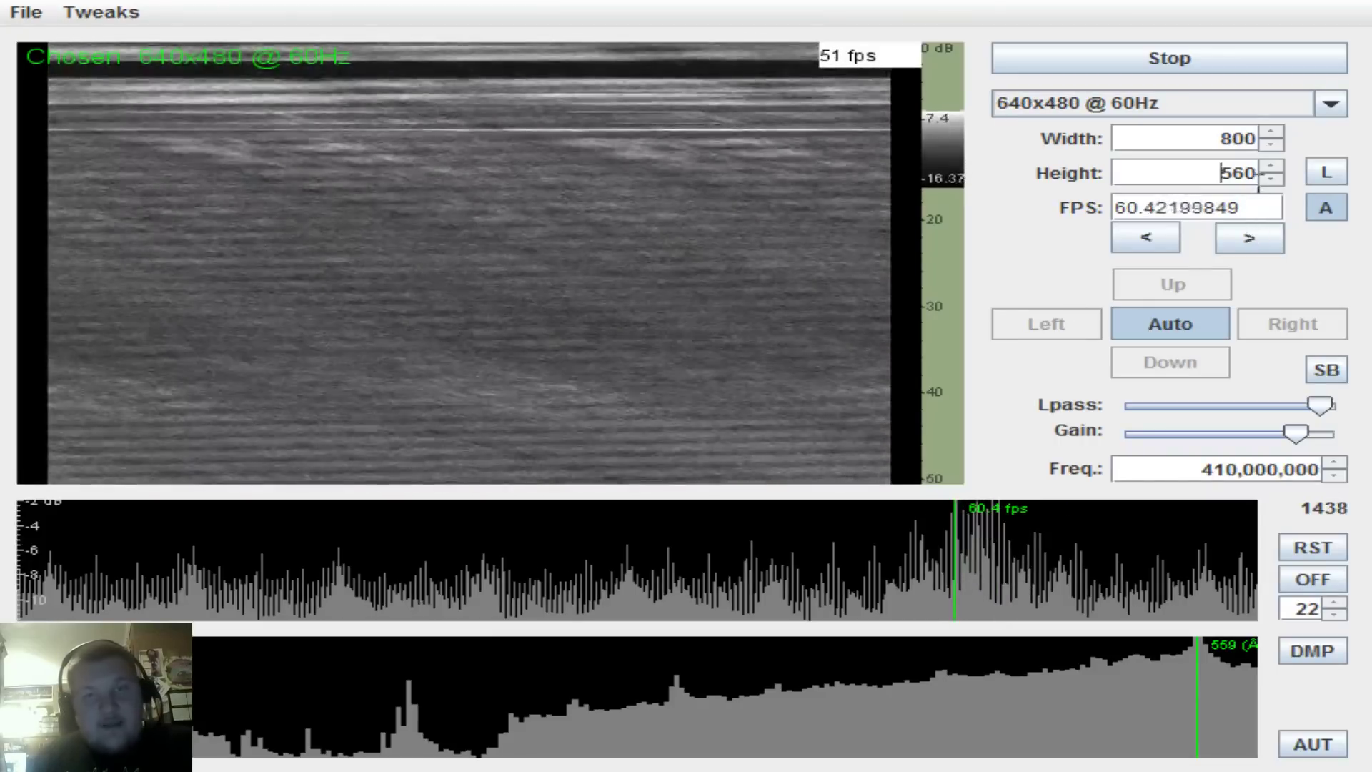
{"action": "left_click", "coordinate": [1271, 180]}
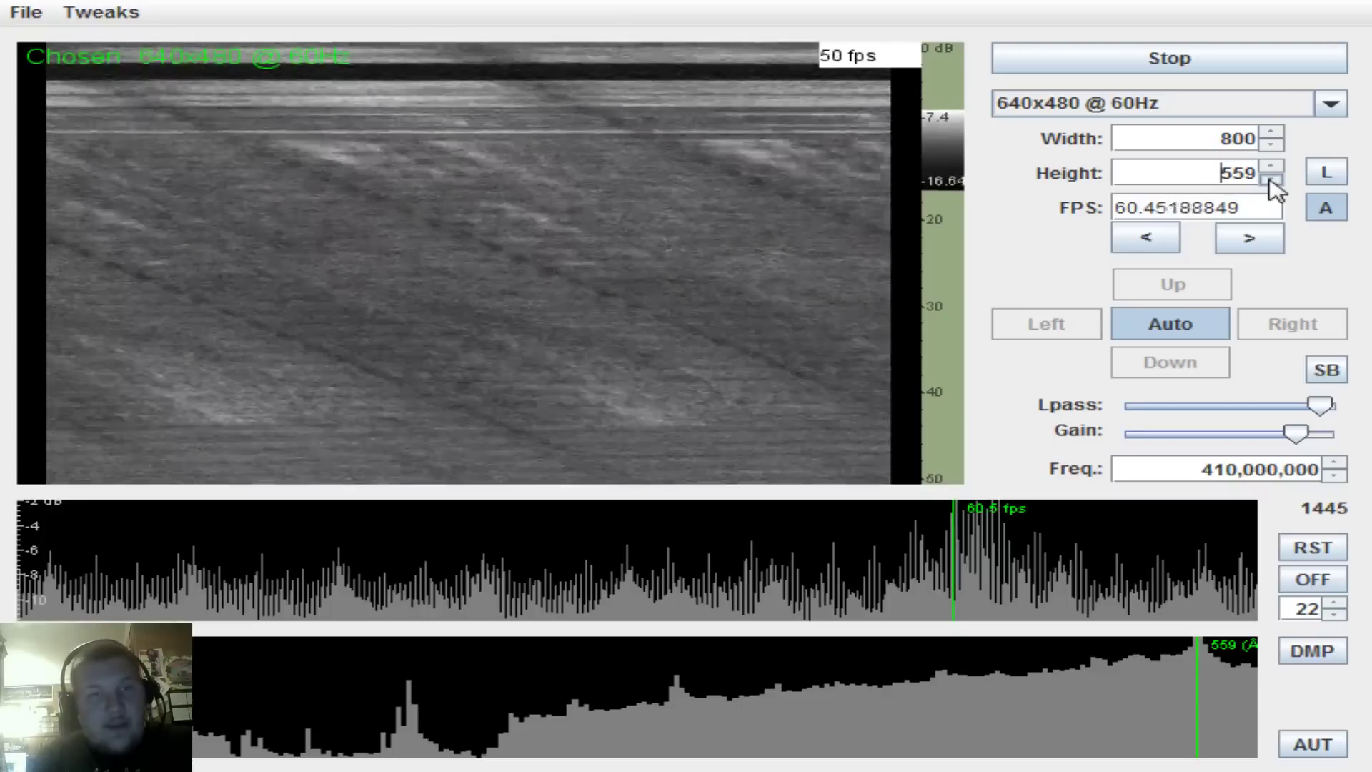
{"action": "left_click", "coordinate": [1272, 180]}
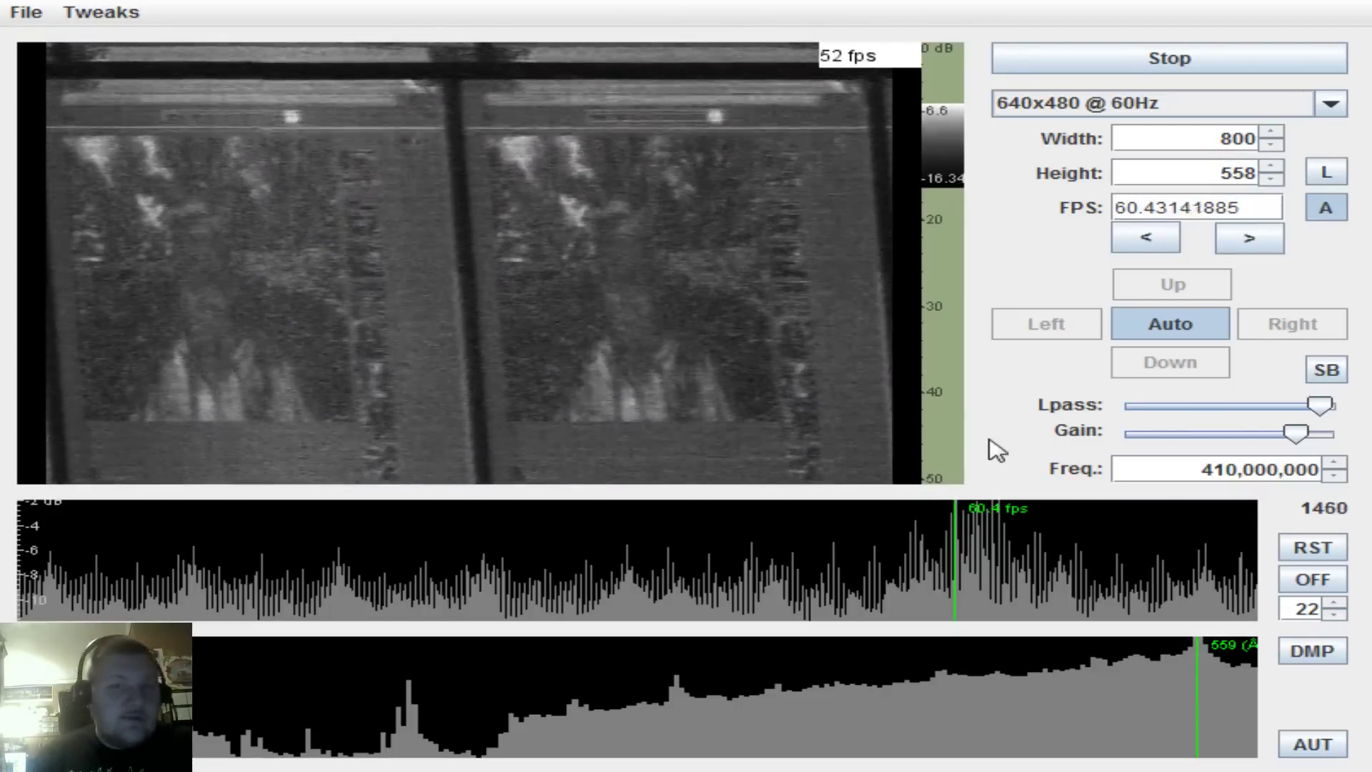
{"action": "left_click", "coordinate": [128, 16]}
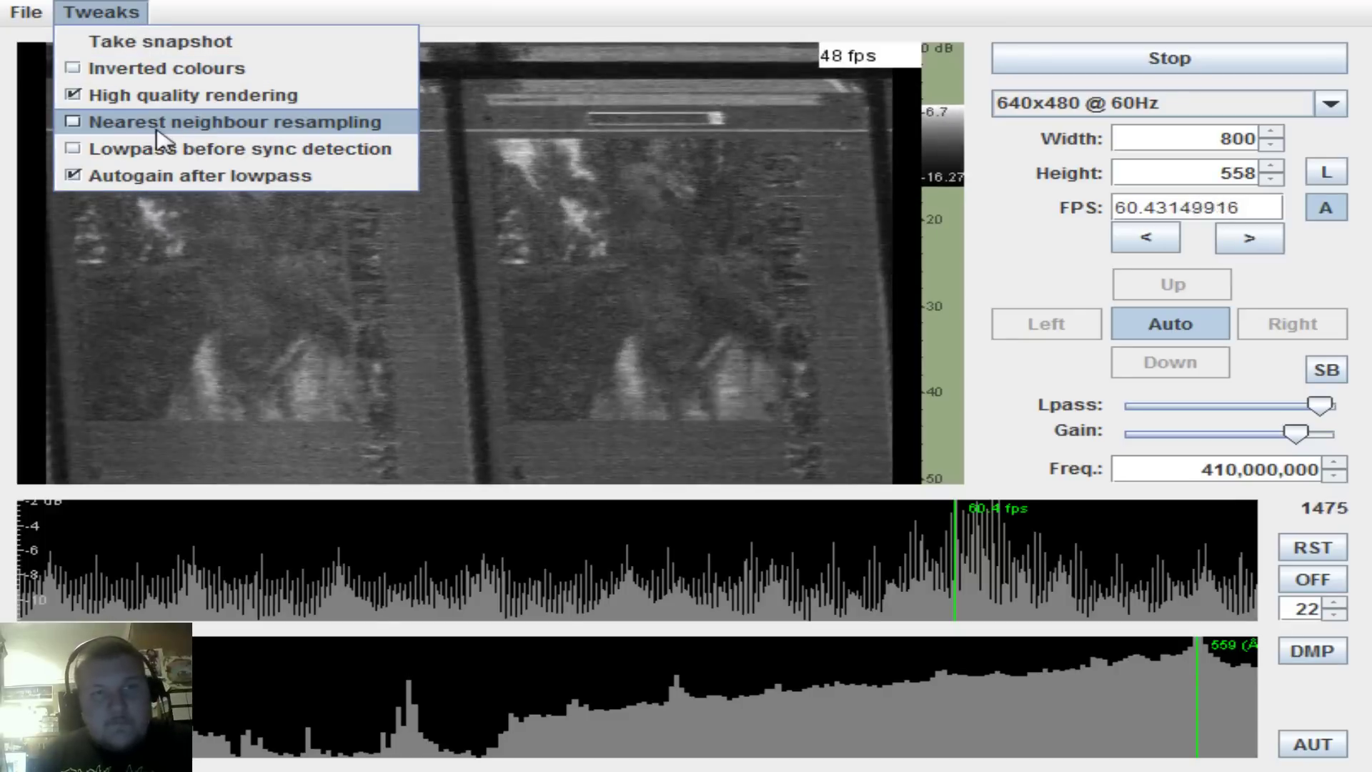
{"action": "left_click", "coordinate": [121, 24]}
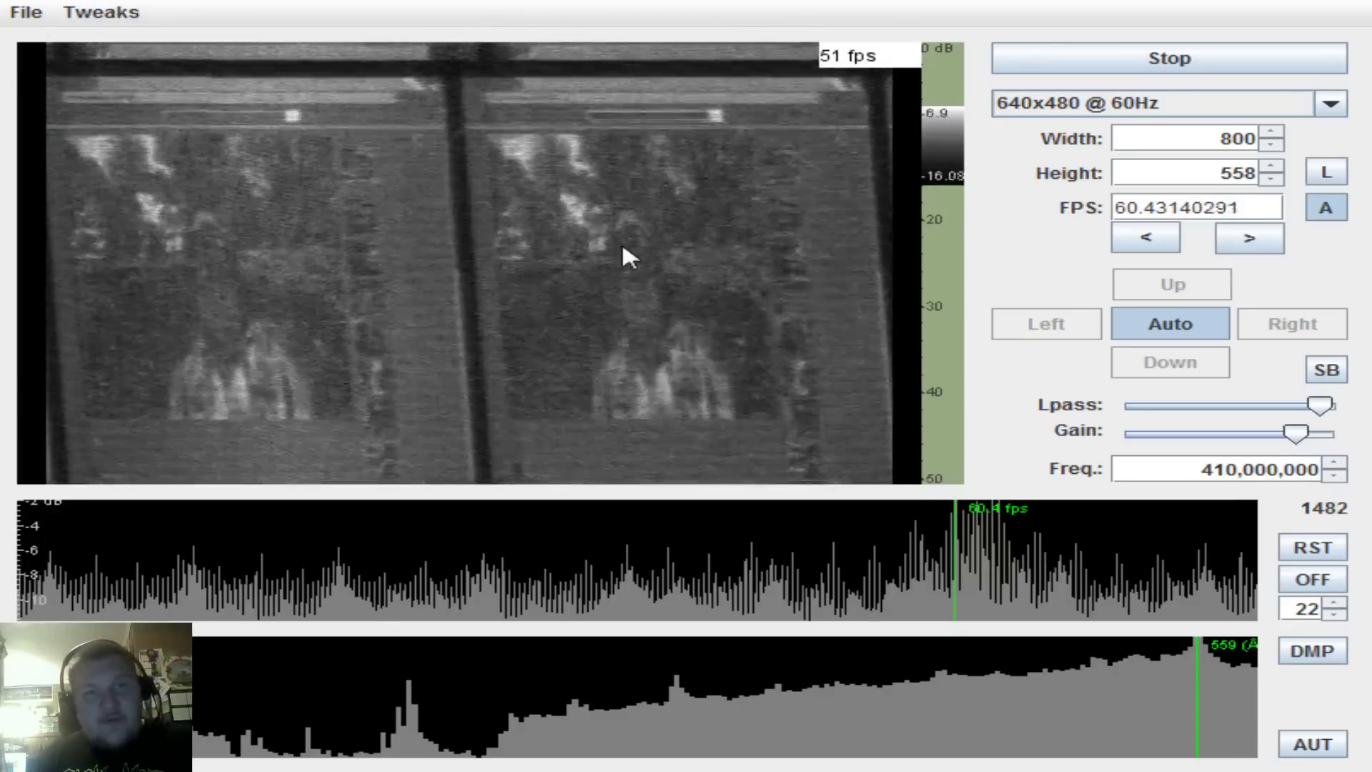